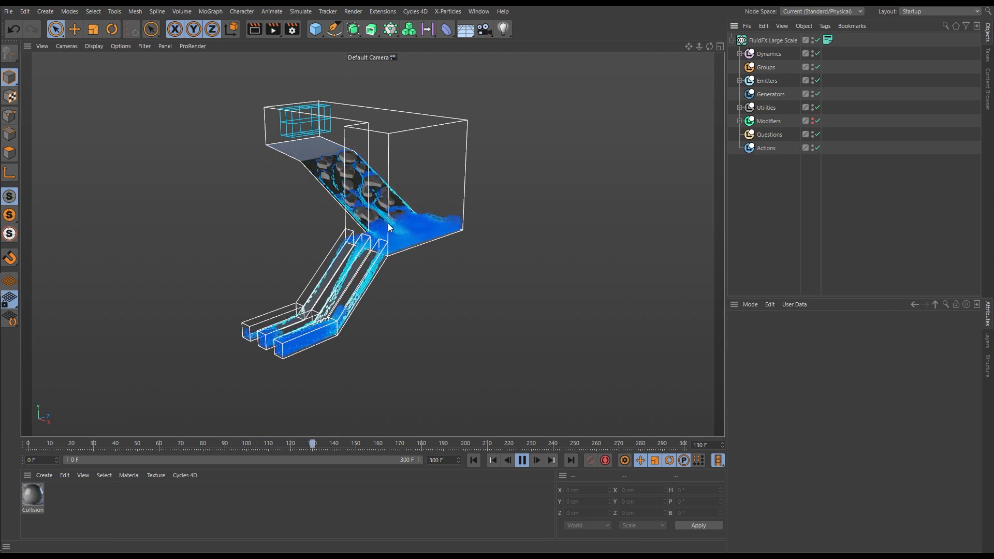
# Examine the playing water simulation from several angles, then stop playback and return to the first frame.
pyautogui.scroll(2, 372, 186)
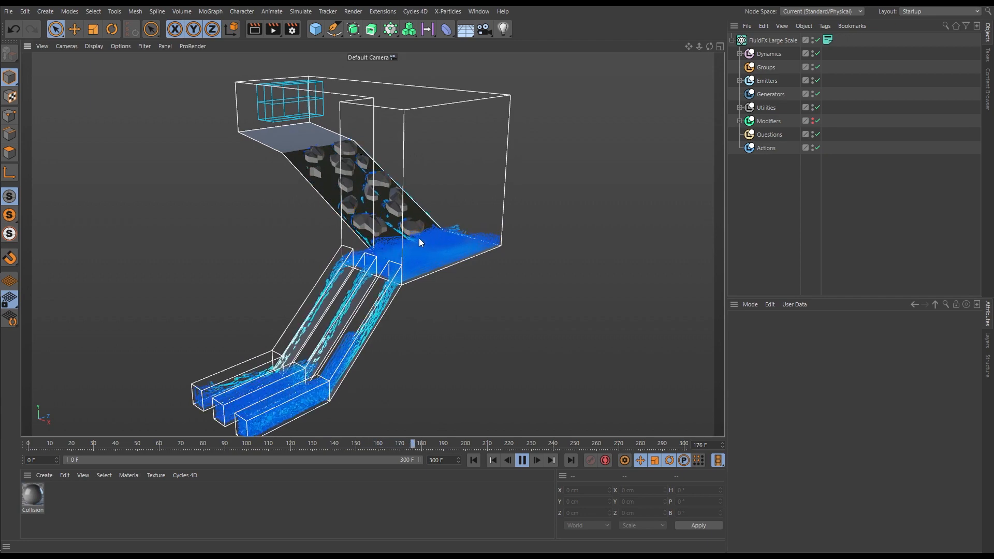
pyautogui.keyDown('alt'); pyautogui.moveTo(438, 253); pyautogui.dragTo(363, 242); pyautogui.keyUp('alt')
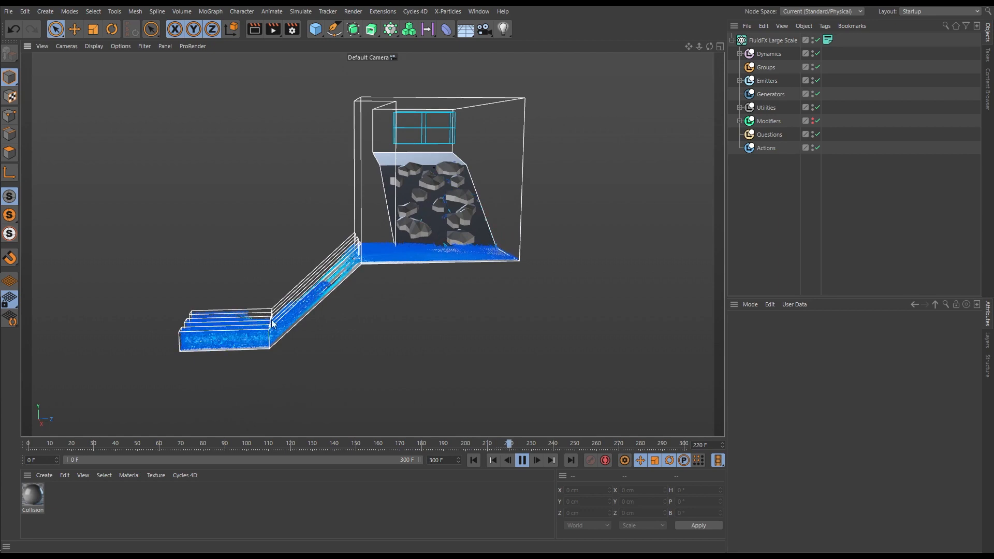
pyautogui.keyDown('alt'); pyautogui.moveTo(283, 282); pyautogui.dragTo(474, 313); pyautogui.keyUp('alt')
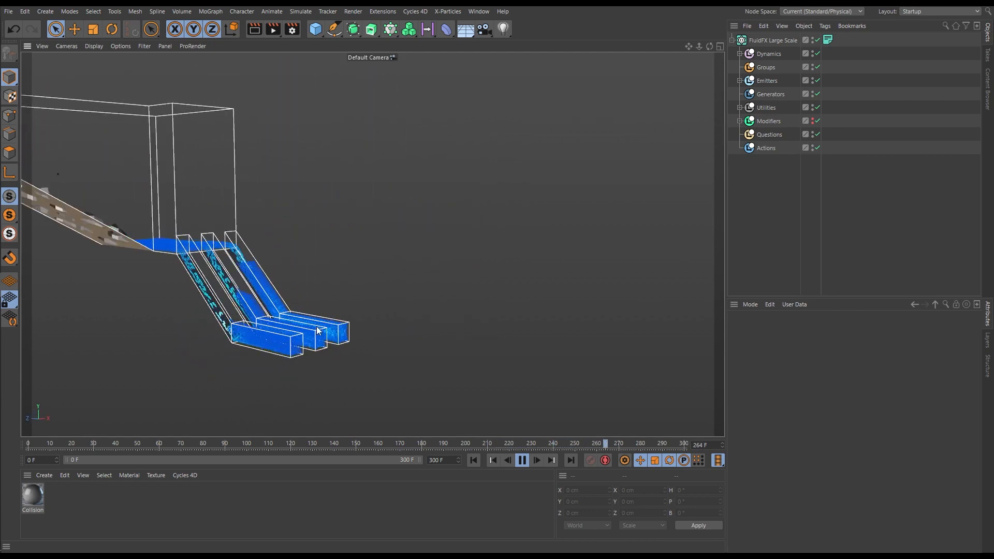
pyautogui.keyDown('alt'); pyautogui.moveTo(307, 342); pyautogui.dragTo(237, 334); pyautogui.keyUp('alt')
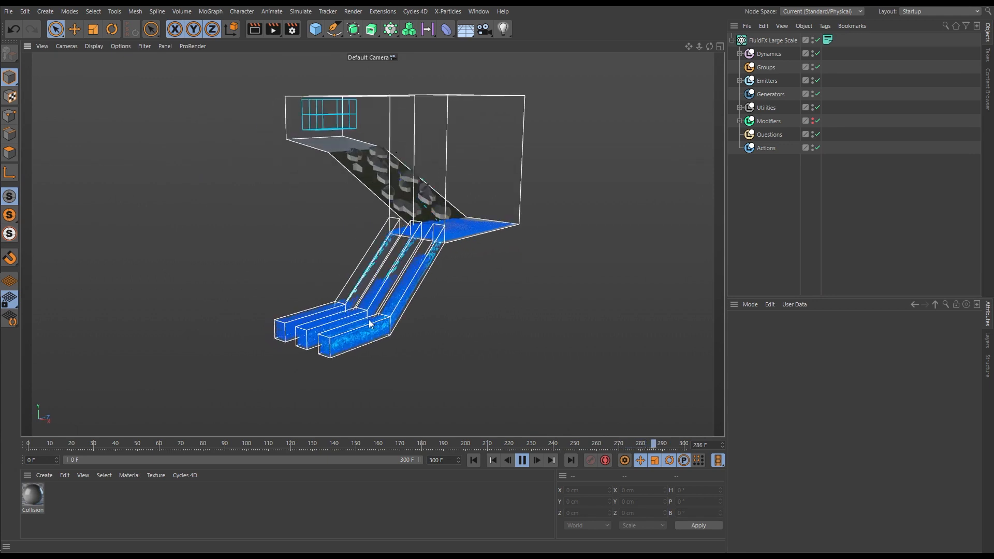
pyautogui.scroll(-1, 400, 263)
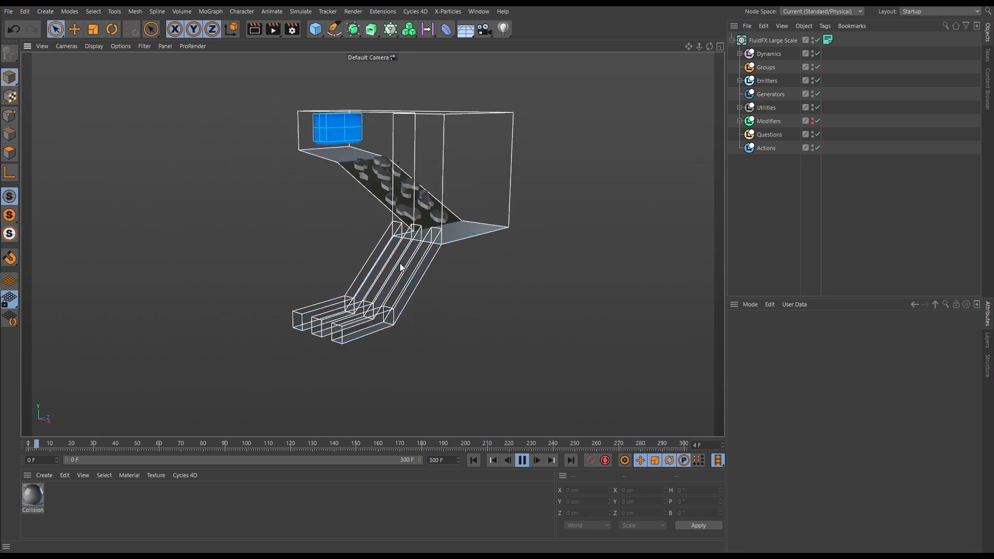
pyautogui.keyDown('alt'); pyautogui.moveTo(400, 263); pyautogui.dragTo(378, 270); pyautogui.keyUp('alt')
pyautogui.scroll(1, 404, 242)
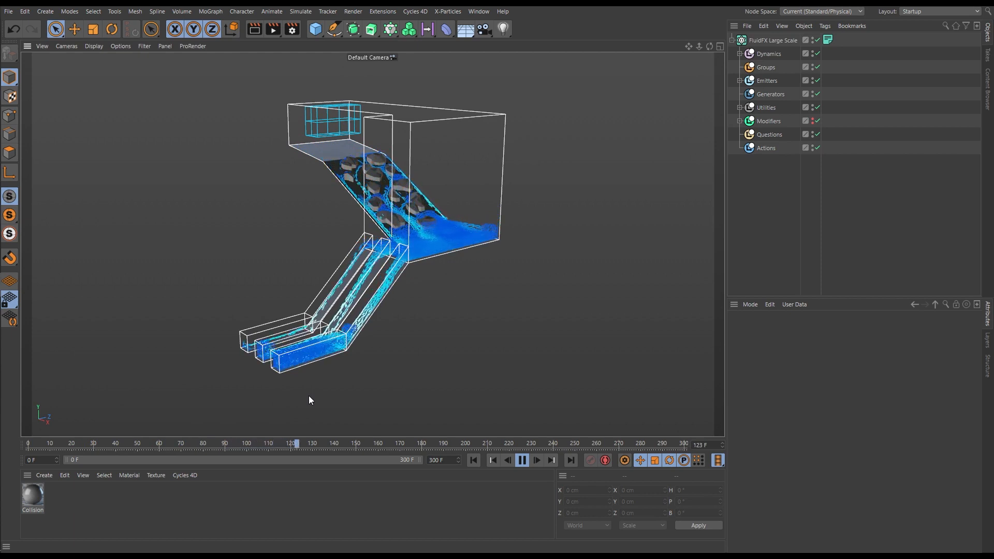
pyautogui.click(521, 461)
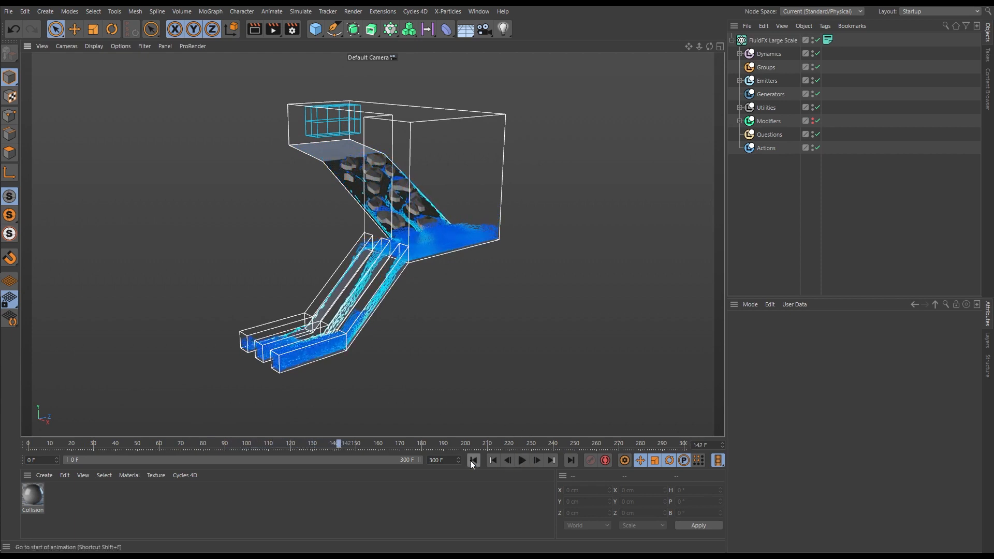
pyautogui.click(472, 460)
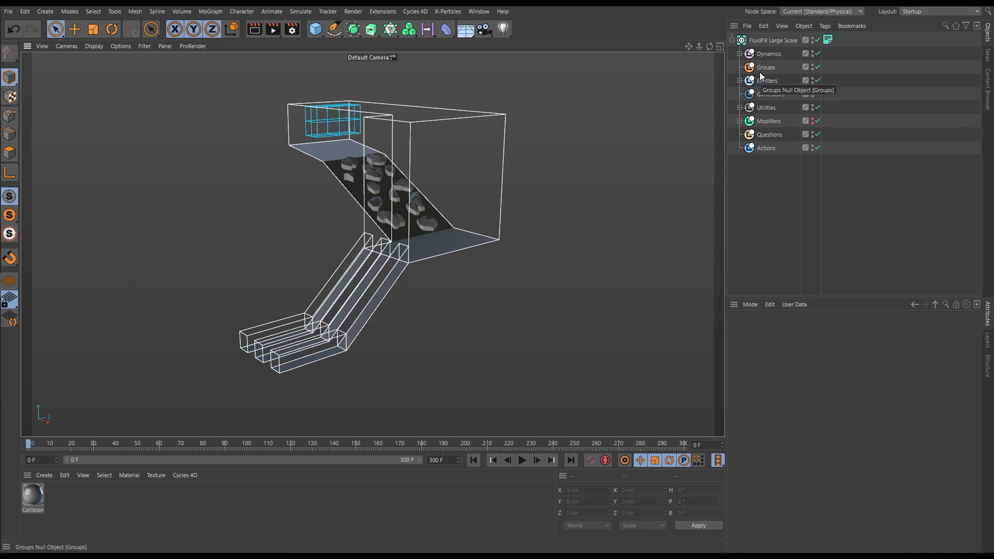
# Reveal the contents of the Dynamics and Emitters groups, select xpEmitter.Water and inspect its box above the rocky slope up close.
pyautogui.click(740, 54)
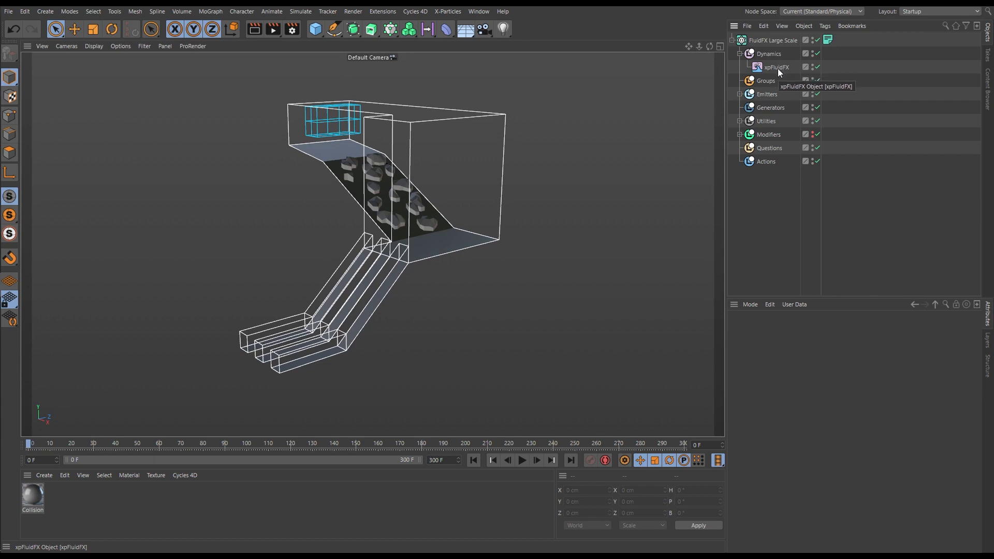
pyautogui.click(739, 95)
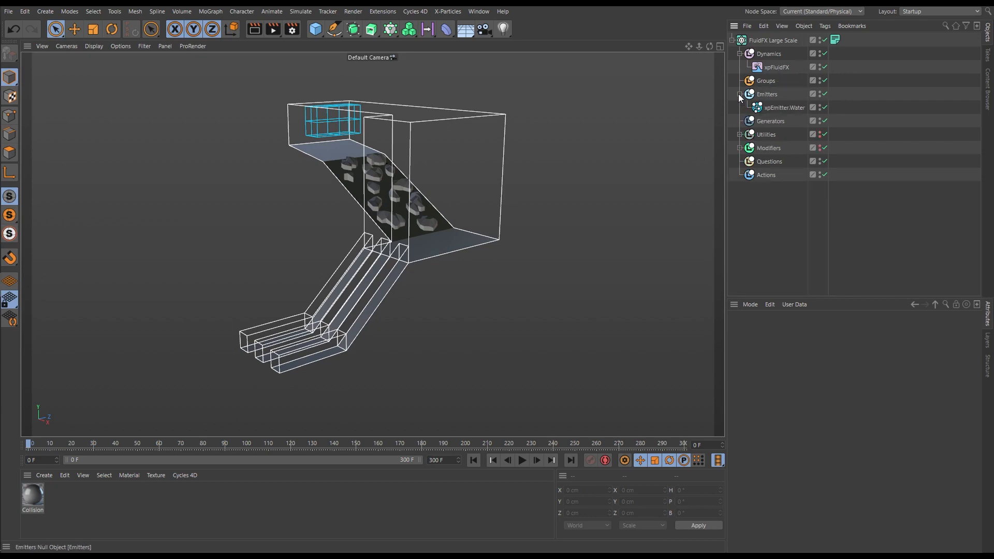
pyautogui.click(780, 108)
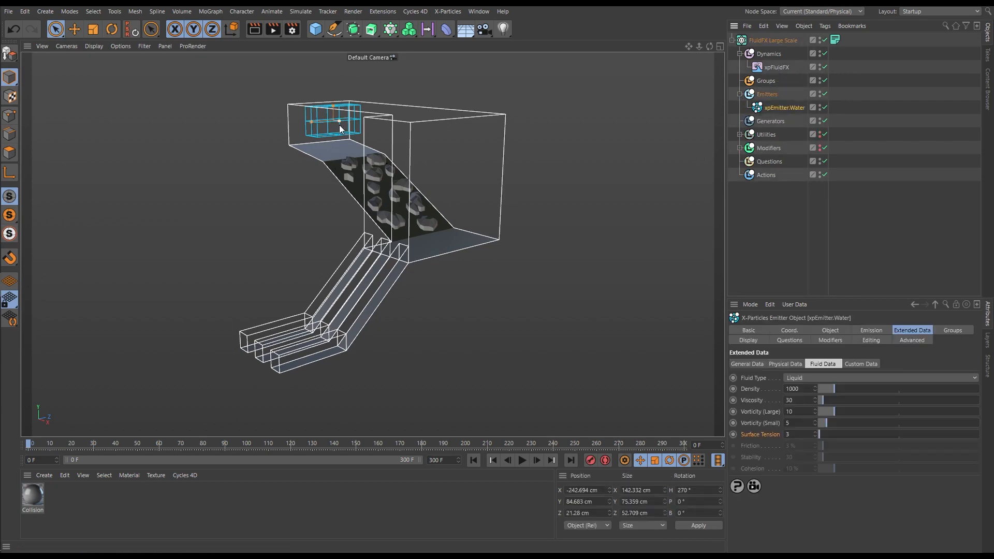
pyautogui.keyDown('alt'); pyautogui.moveTo(337, 122); pyautogui.dragTo(451, 115, button='right'); pyautogui.keyUp('alt')
pyautogui.keyDown('alt'); pyautogui.moveTo(340, 123); pyautogui.dragTo(355, 148); pyautogui.keyUp('alt')
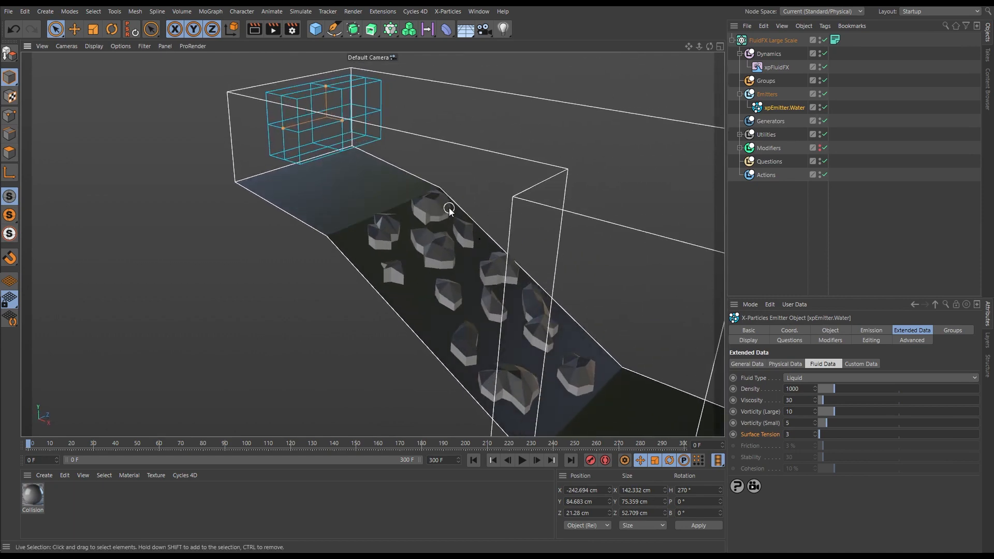
# Review the water emitter's Object and Emission settings, then play the opening frames to check how the fluid is emitted.
pyautogui.click(825, 331)
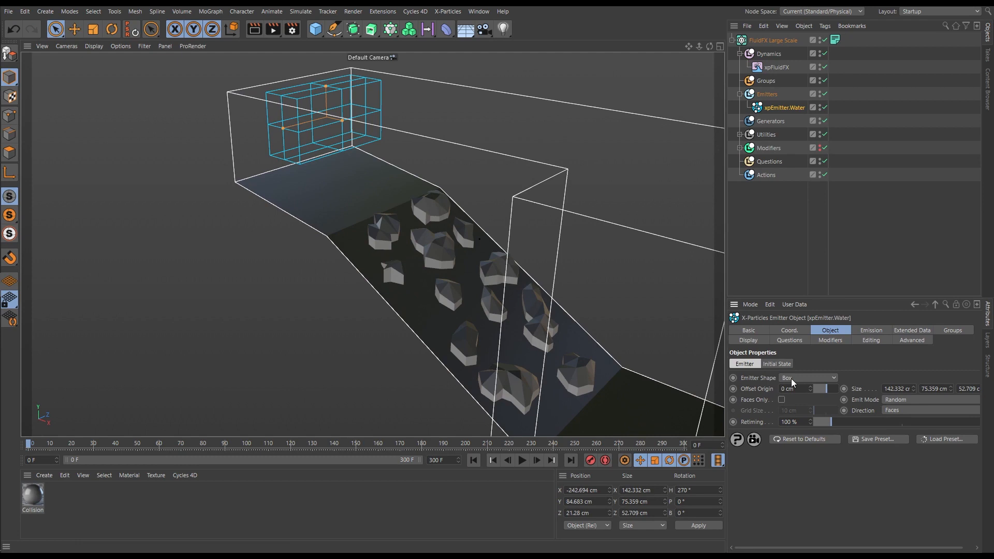
pyautogui.click(867, 330)
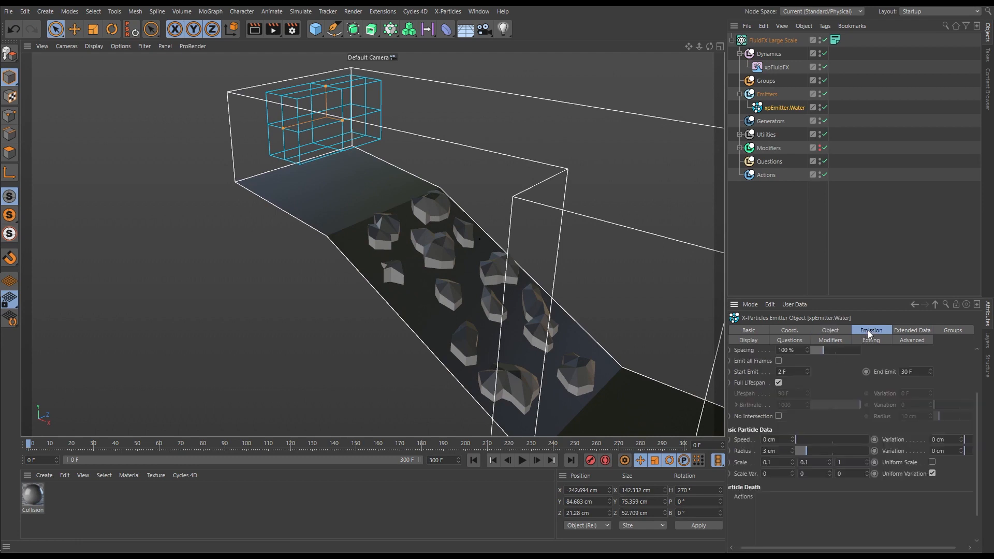
pyautogui.scroll(3, 979, 411)
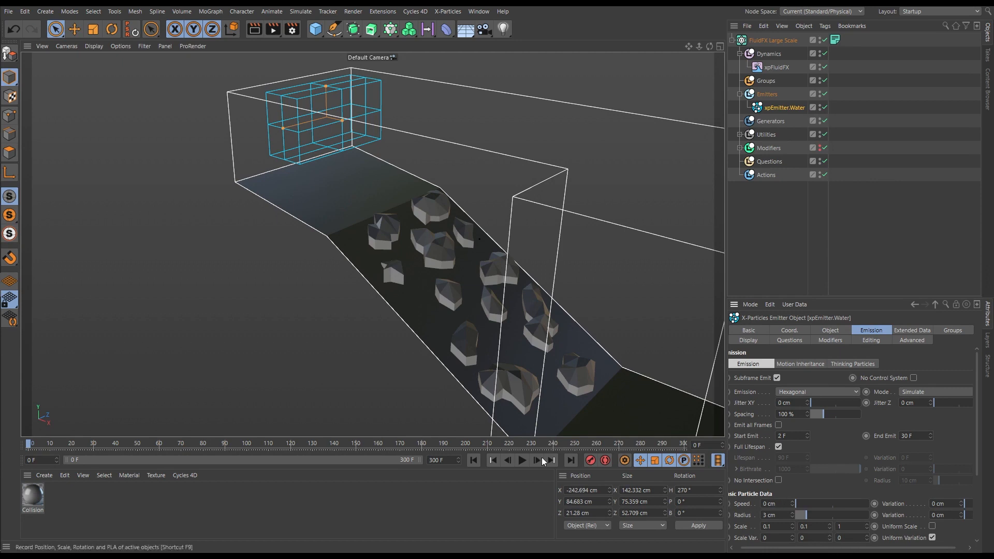
pyautogui.click(522, 460)
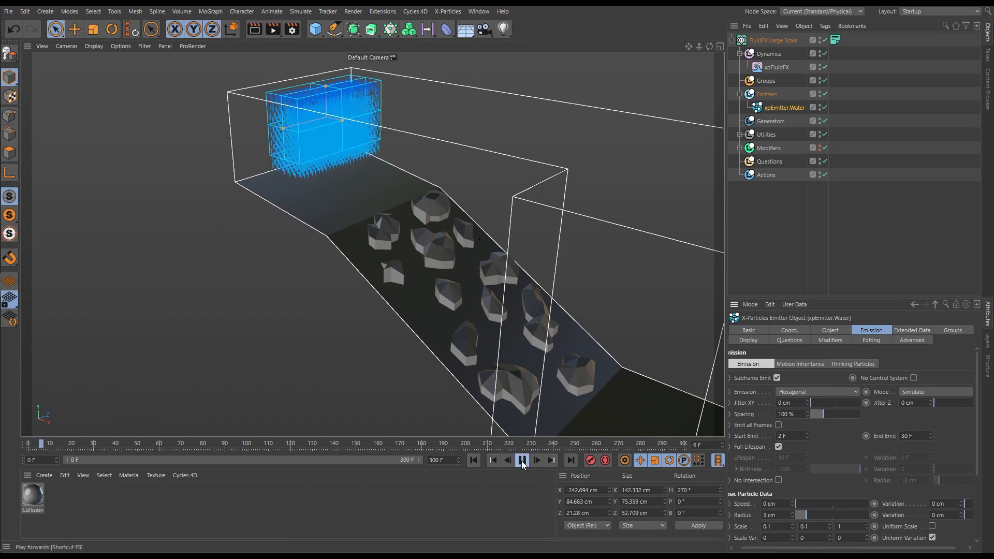
pyautogui.click(522, 459)
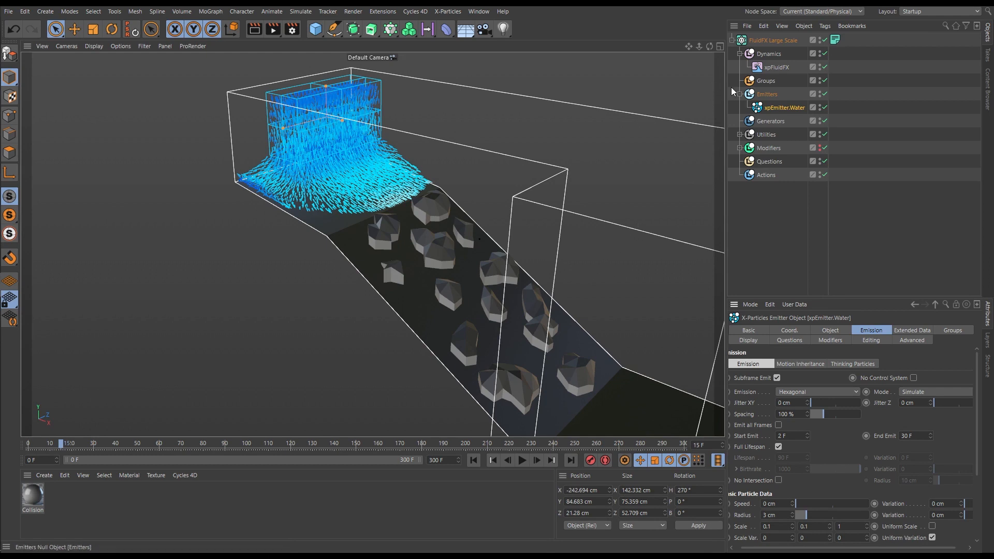
# Reveal the Modifiers, show xpWind with its Box Field in the viewport and examine their placement around the lower basin.
pyautogui.click(740, 148)
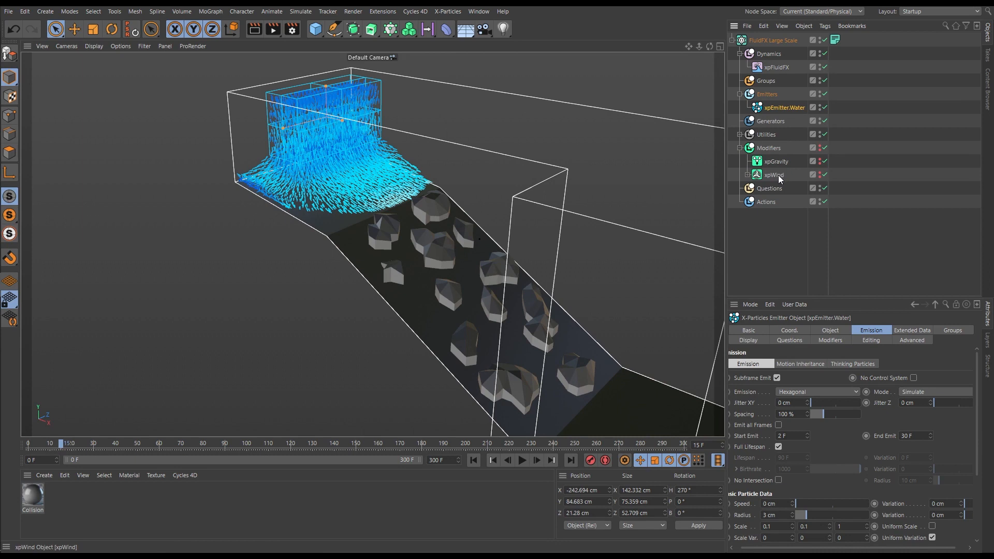
pyautogui.click(747, 175)
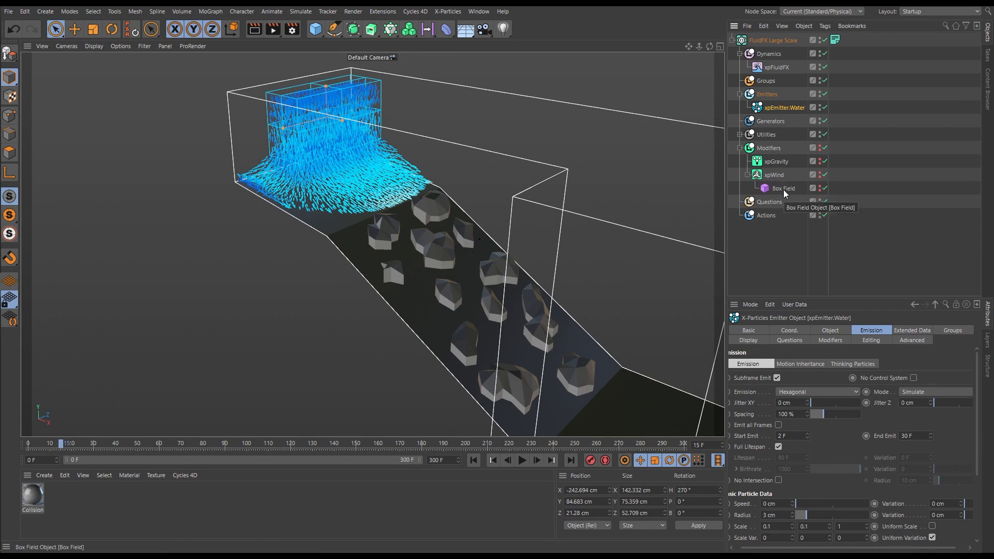
pyautogui.click(820, 174)
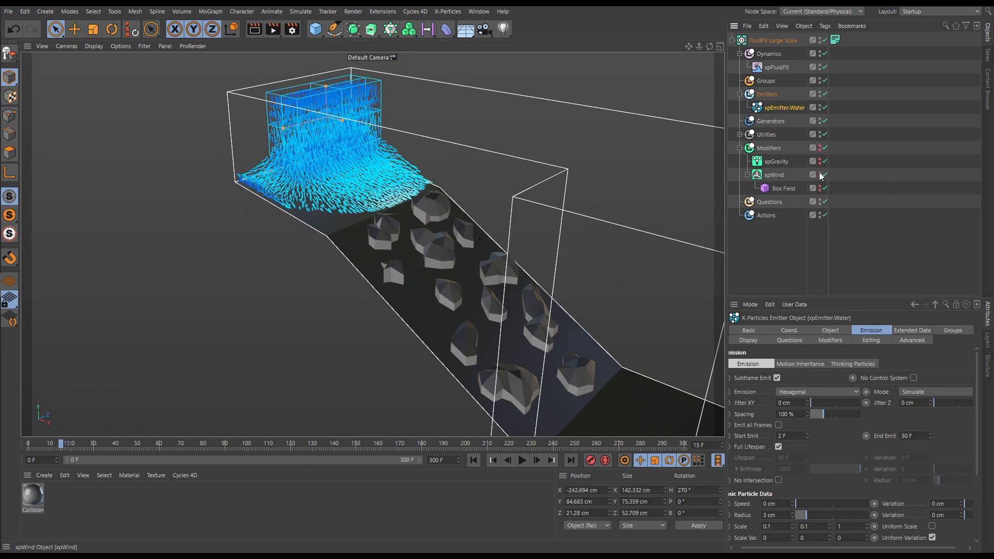
pyautogui.click(820, 188)
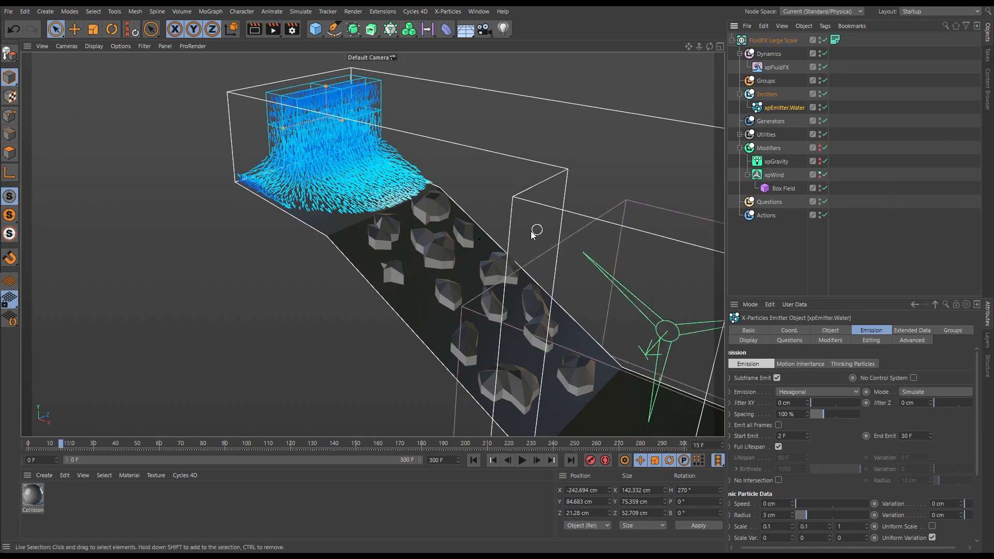
pyautogui.keyDown('alt'); pyautogui.moveTo(536, 231); pyautogui.dragTo(402, 183, button='middle'); pyautogui.keyUp('alt')
pyautogui.scroll(-4, 403, 184)
pyautogui.keyDown('alt'); pyautogui.moveTo(404, 183); pyautogui.dragTo(342, 208); pyautogui.keyUp('alt')
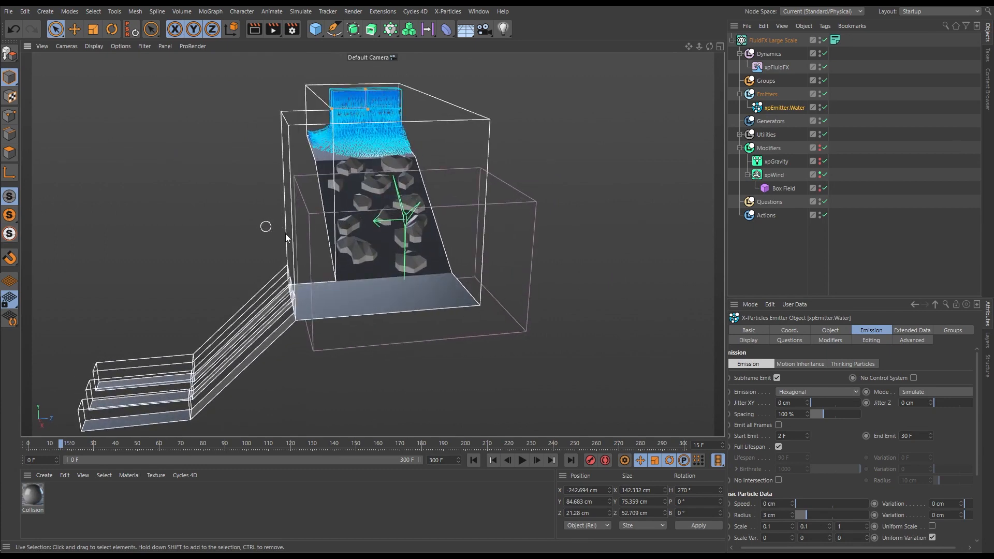
pyautogui.keyDown('alt'); pyautogui.moveTo(390, 324); pyautogui.dragTo(475, 304); pyautogui.keyUp('alt')
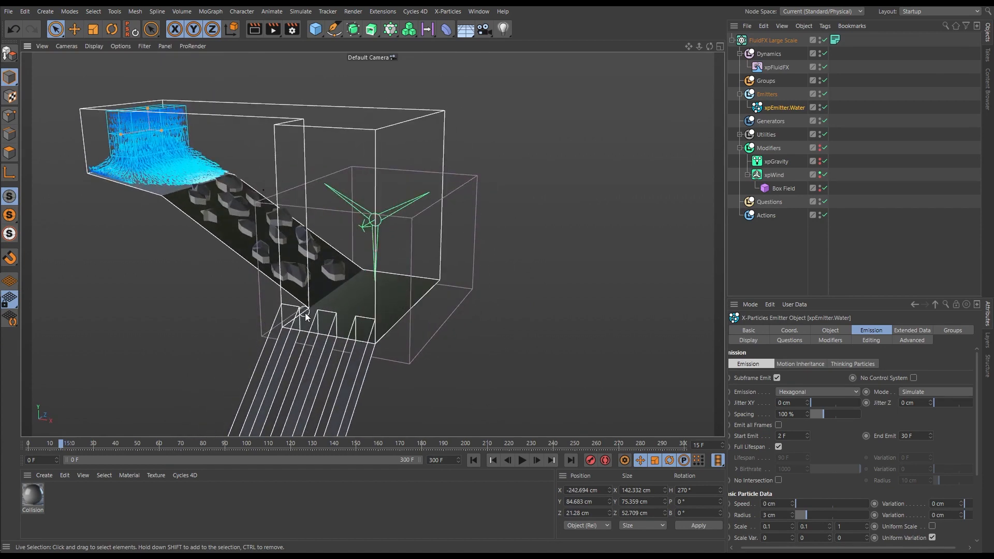
# Replay the simulation from the first frame to examine the wind's effect on the water in the channels, then stop and rewind.
pyautogui.click(474, 460)
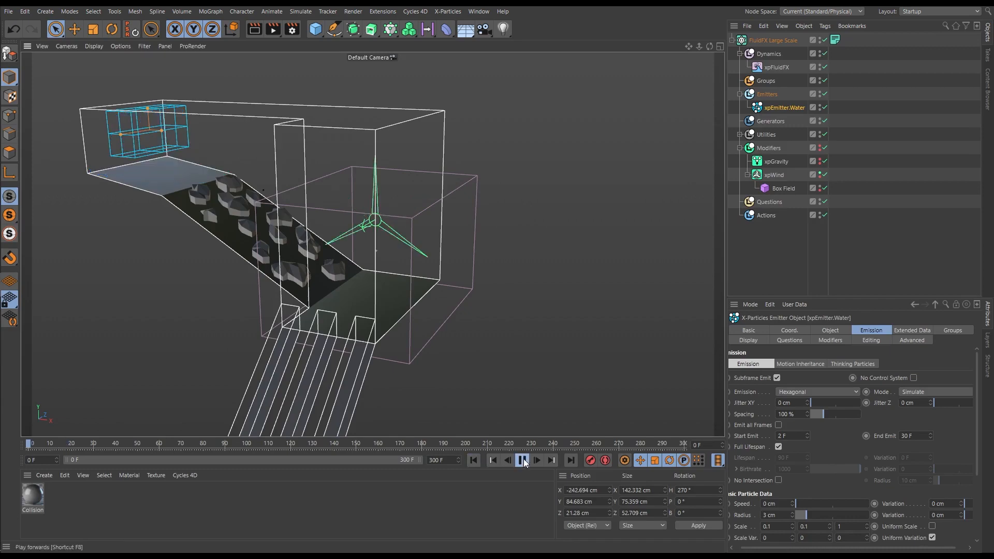
pyautogui.click(522, 460)
pyautogui.keyDown('alt'); pyautogui.moveTo(339, 292); pyautogui.dragTo(402, 251); pyautogui.keyUp('alt')
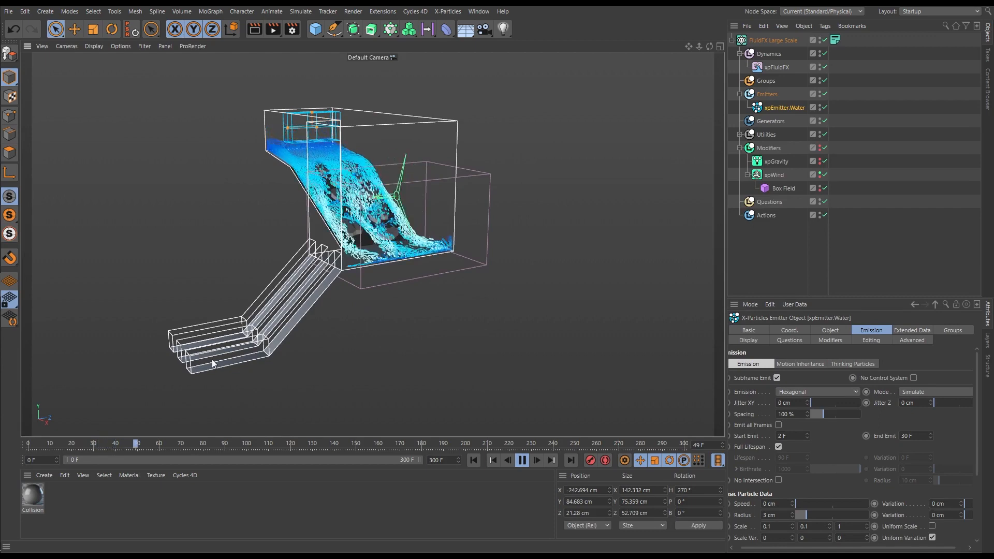
pyautogui.moveTo(290, 339)
pyautogui.keyDown('alt'); pyautogui.mouseDown()
pyautogui.moveTo(398, 327)
pyautogui.moveTo(371, 340)
pyautogui.moveTo(298, 330)
pyautogui.mouseUp(); pyautogui.keyUp('alt')
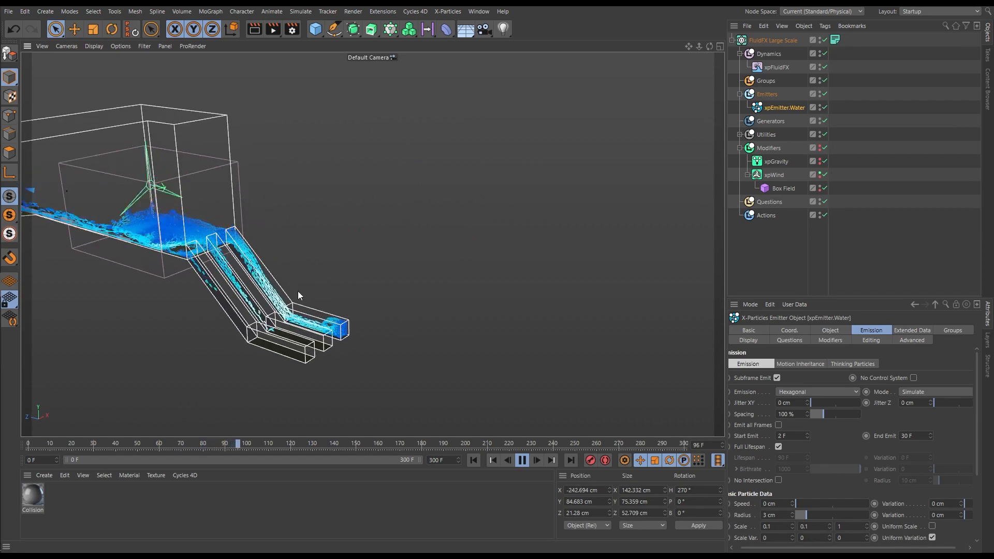
pyautogui.keyDown('alt'); pyautogui.moveTo(297, 291); pyautogui.dragTo(390, 369); pyautogui.keyUp('alt')
pyautogui.click(523, 459)
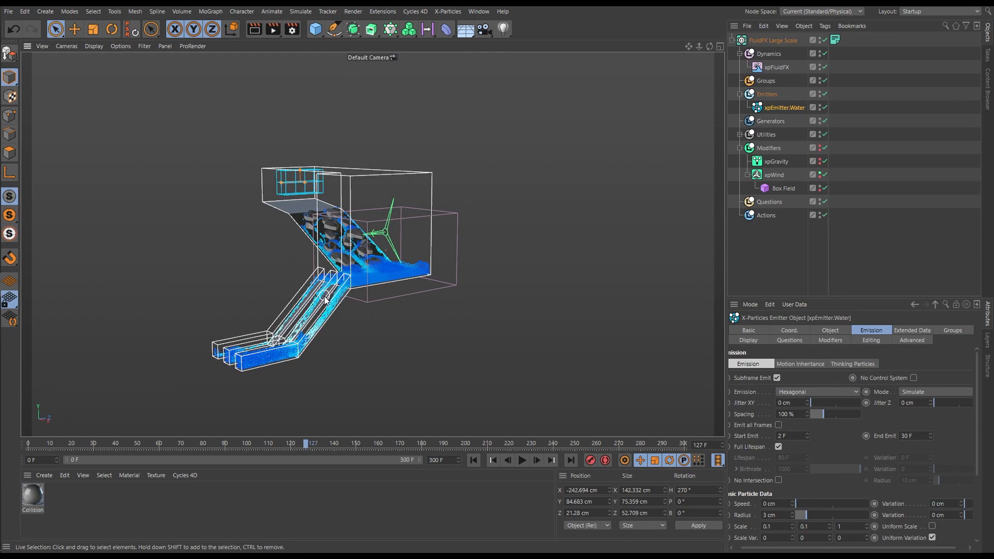
pyautogui.click(473, 461)
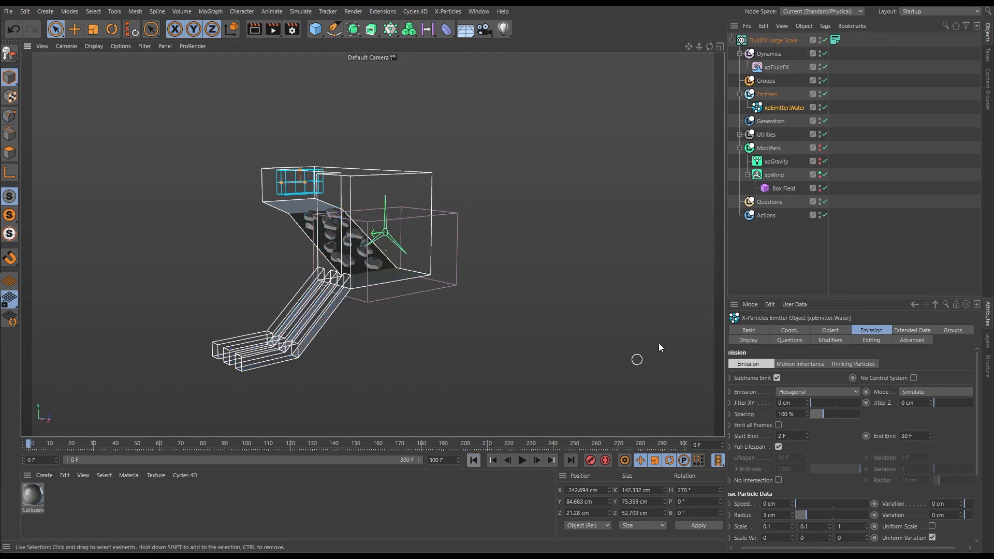
# Hide xpWind in the viewport, collapse the Modifiers group and reveal the collider objects inside Utilities.
pyautogui.click(819, 173)
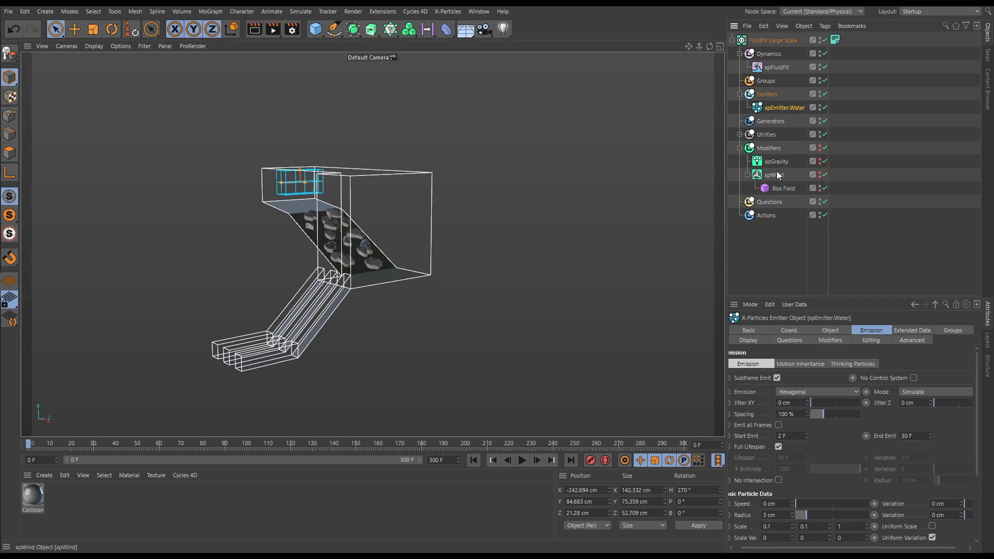
pyautogui.click(739, 148)
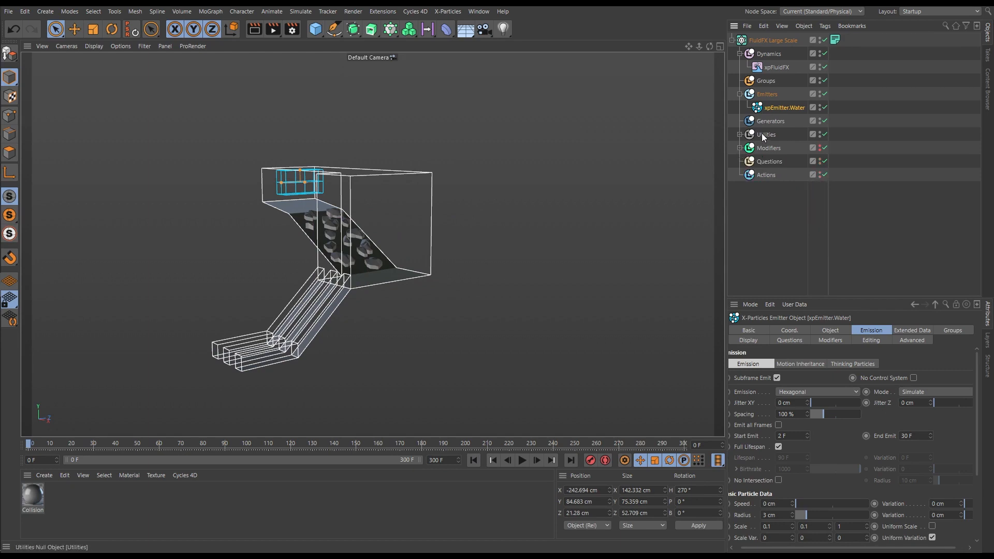
pyautogui.click(740, 135)
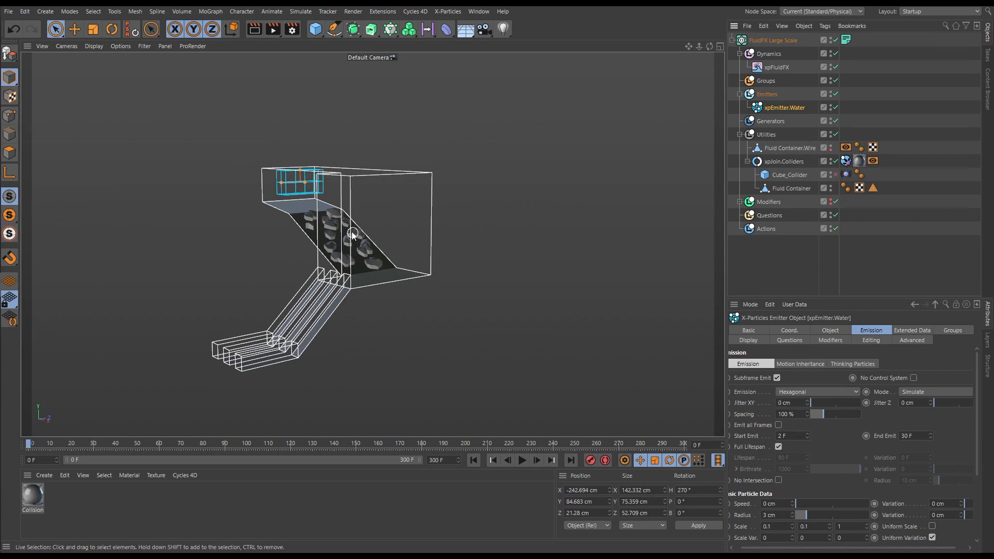
# Select Fluid Container.Wire, inspect the outline it draws around the container, and set its editor visibility to Off.
pyautogui.keyDown('alt'); pyautogui.moveTo(352, 231); pyautogui.dragTo(375, 230); pyautogui.keyUp('alt')
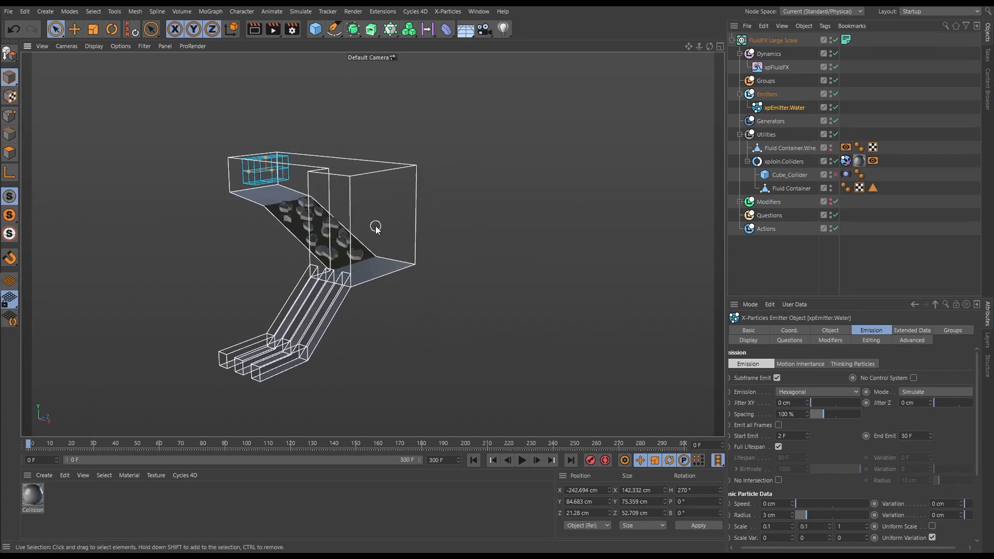
pyautogui.click(778, 148)
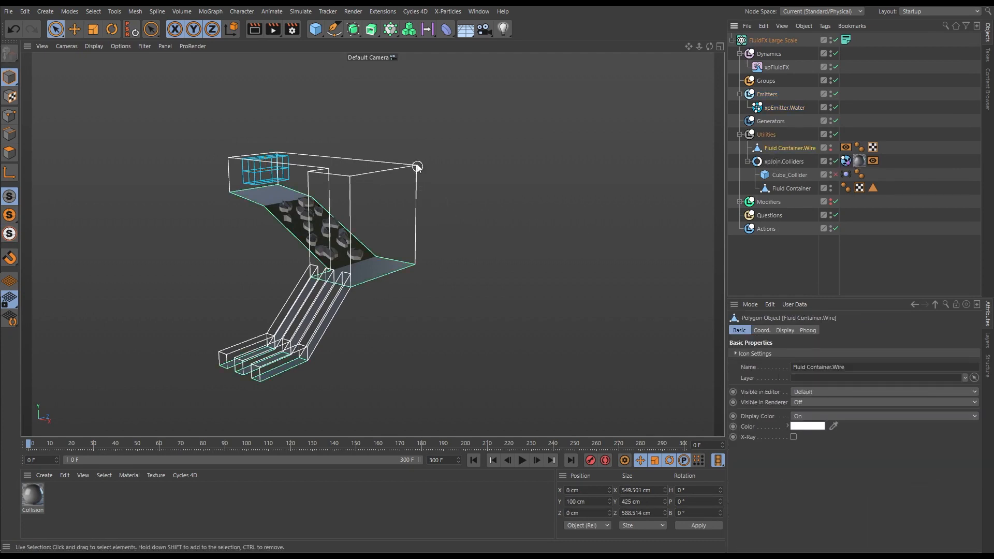
pyautogui.moveTo(347, 183)
pyautogui.keyDown('alt'); pyautogui.mouseDown()
pyautogui.moveTo(281, 212)
pyautogui.moveTo(244, 175)
pyautogui.moveTo(335, 194)
pyautogui.moveTo(396, 171)
pyautogui.moveTo(490, 171)
pyautogui.moveTo(409, 184)
pyautogui.moveTo(343, 171)
pyautogui.moveTo(303, 200)
pyautogui.moveTo(295, 155)
pyautogui.moveTo(338, 190)
pyautogui.mouseUp(); pyautogui.keyUp('alt')
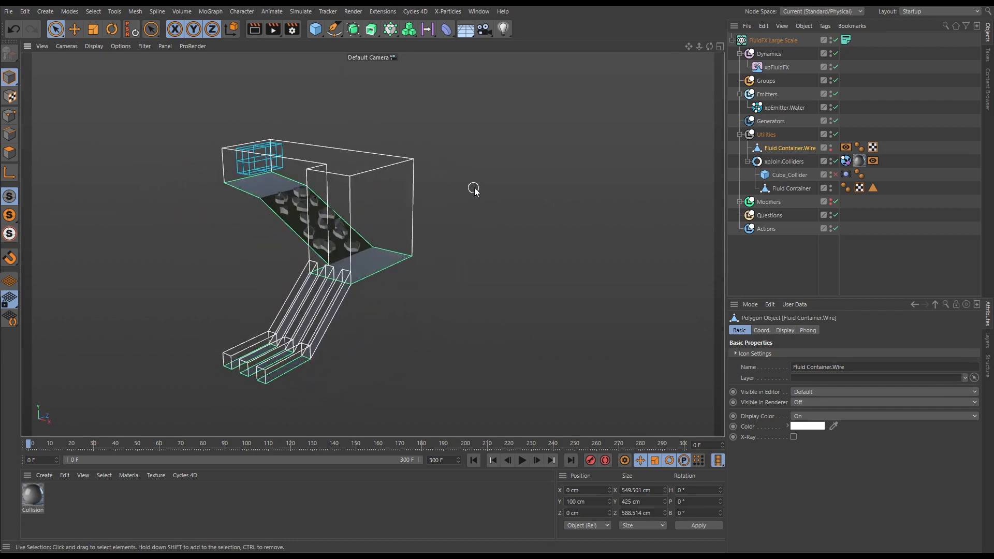
pyautogui.click(830, 146)
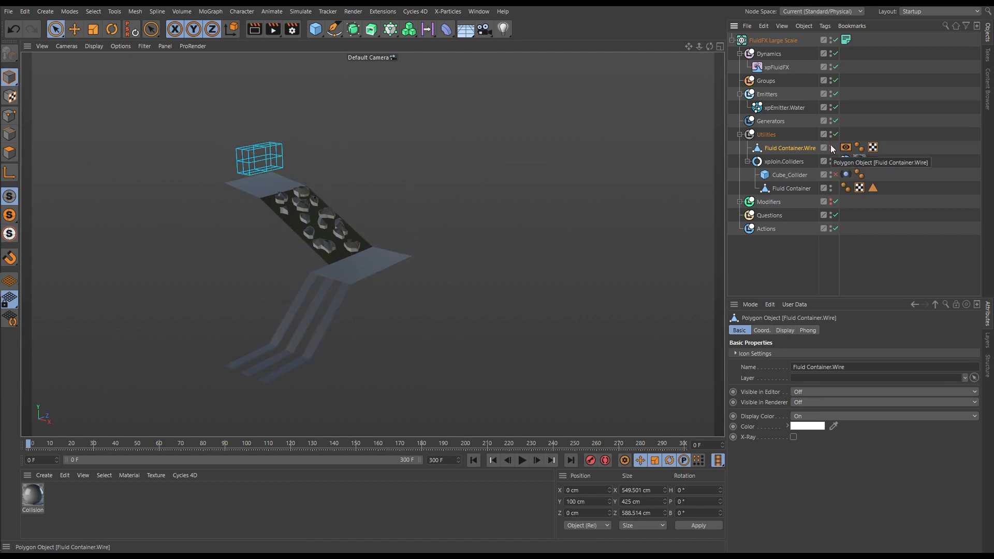
# Select Fluid Container and play the simulation, examining from several angles how the water flows through it before pausing.
pyautogui.click(797, 188)
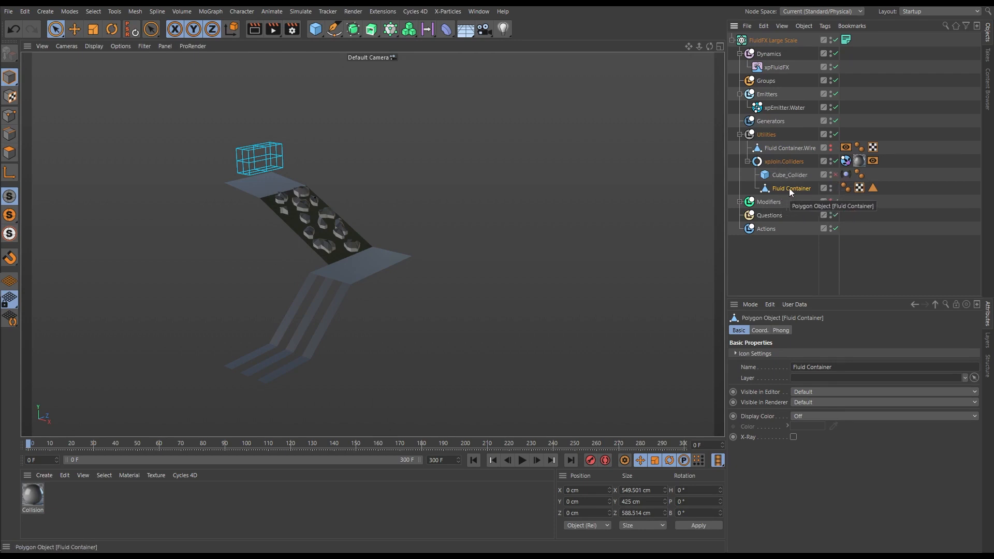
pyautogui.moveTo(374, 272)
pyautogui.keyDown('alt'); pyautogui.mouseDown()
pyautogui.moveTo(342, 277)
pyautogui.moveTo(279, 248)
pyautogui.moveTo(287, 263)
pyautogui.moveTo(362, 261)
pyautogui.mouseUp(); pyautogui.keyUp('alt')
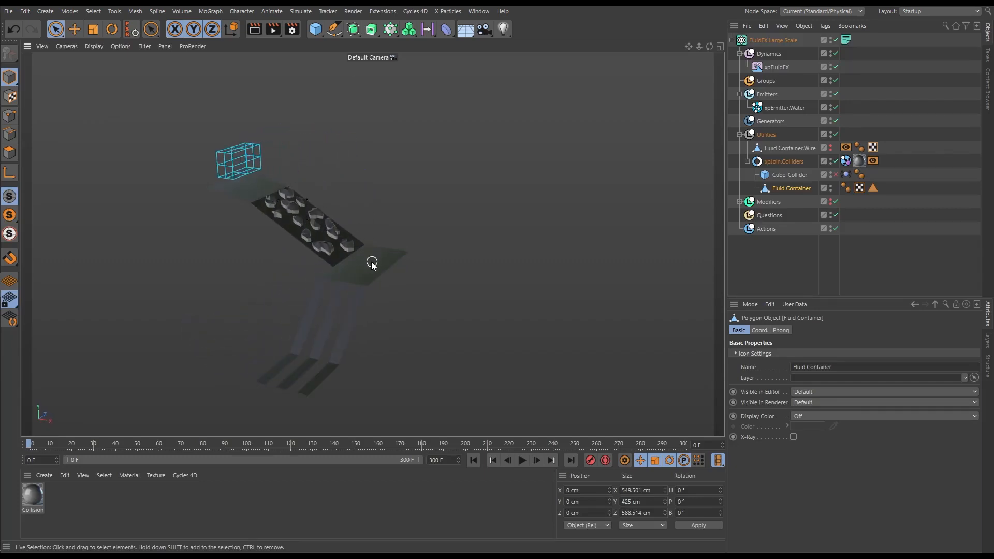
pyautogui.moveTo(371, 262)
pyautogui.keyDown('alt'); pyautogui.mouseDown()
pyautogui.moveTo(424, 241)
pyautogui.moveTo(404, 266)
pyautogui.moveTo(386, 271)
pyautogui.mouseUp(); pyautogui.keyUp('alt')
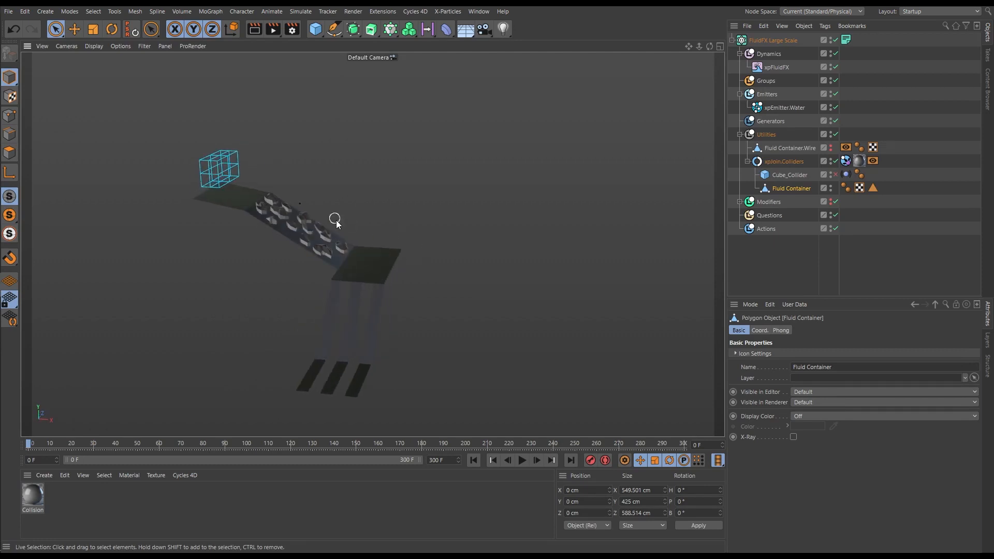
pyautogui.click(522, 460)
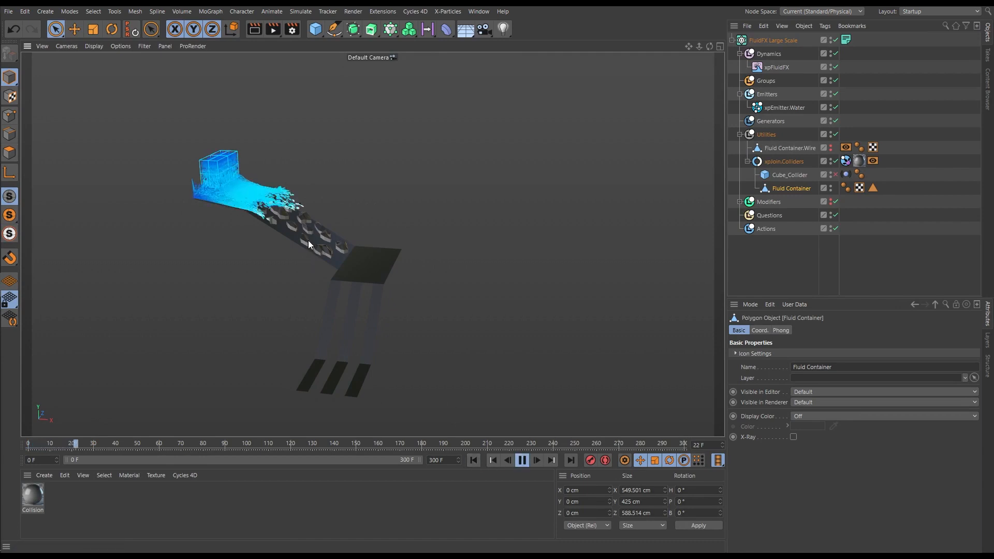
pyautogui.keyDown('alt'); pyautogui.moveTo(365, 255); pyautogui.dragTo(399, 253); pyautogui.keyUp('alt')
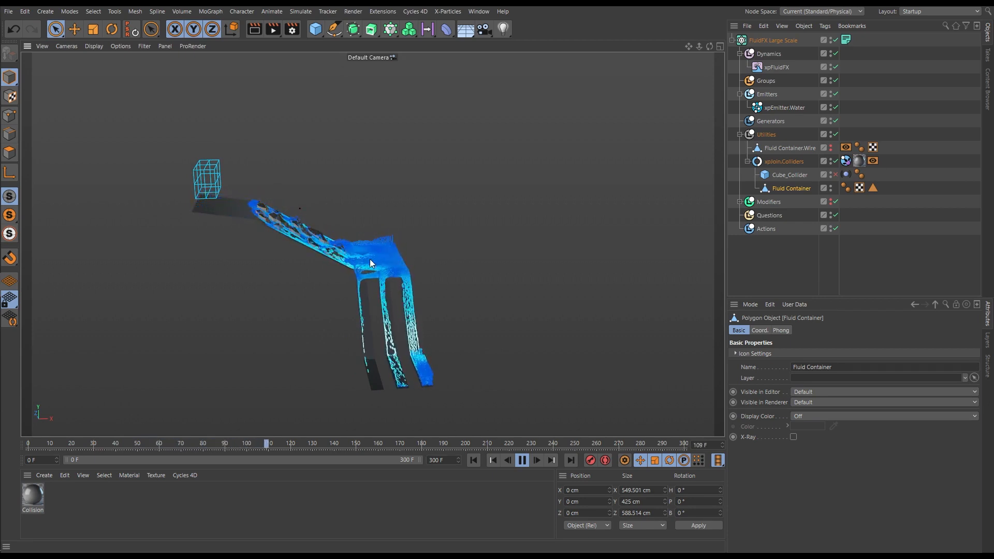
pyautogui.click(522, 461)
pyautogui.keyDown('alt'); pyautogui.moveTo(335, 277); pyautogui.dragTo(368, 268); pyautogui.keyUp('alt')
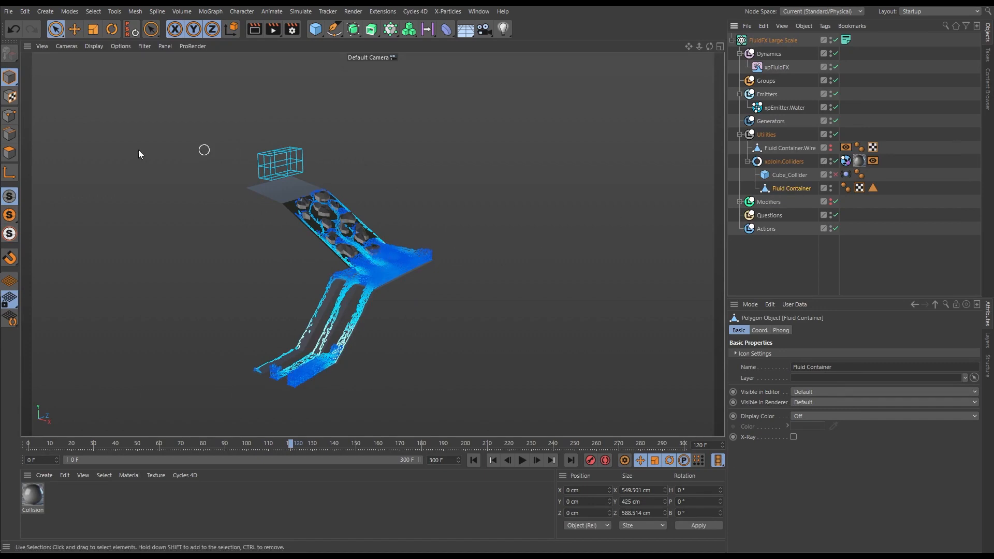
# Switch to polygon mode, unhide all of Fluid Container's polygons and examine the enclosed mesh, including the rock slope from below.
pyautogui.click(15, 155)
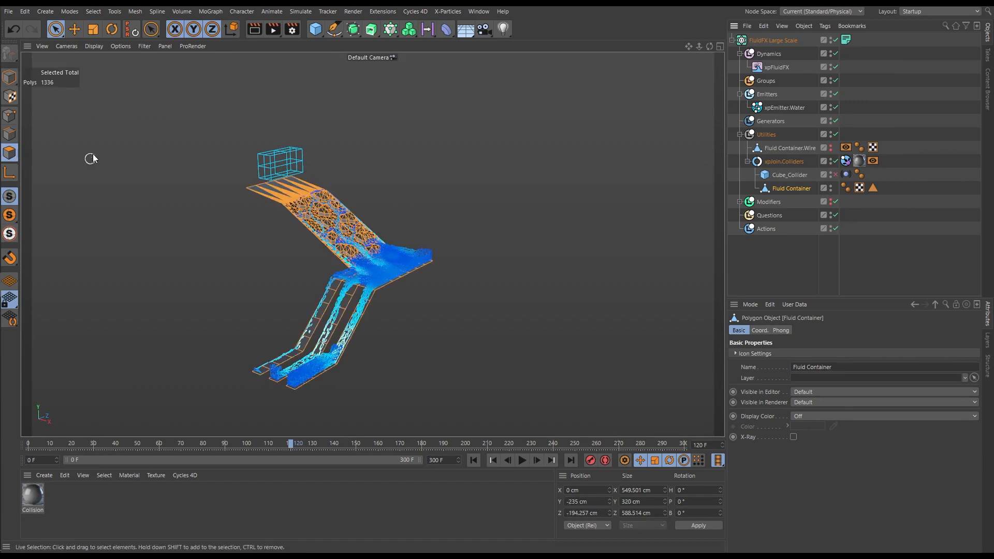
pyautogui.click(93, 11)
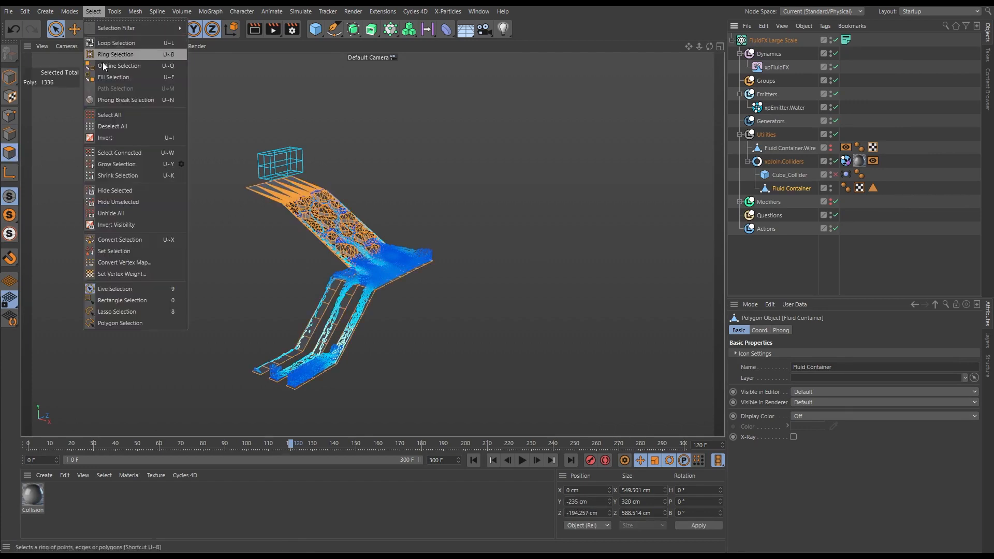
pyautogui.click(114, 213)
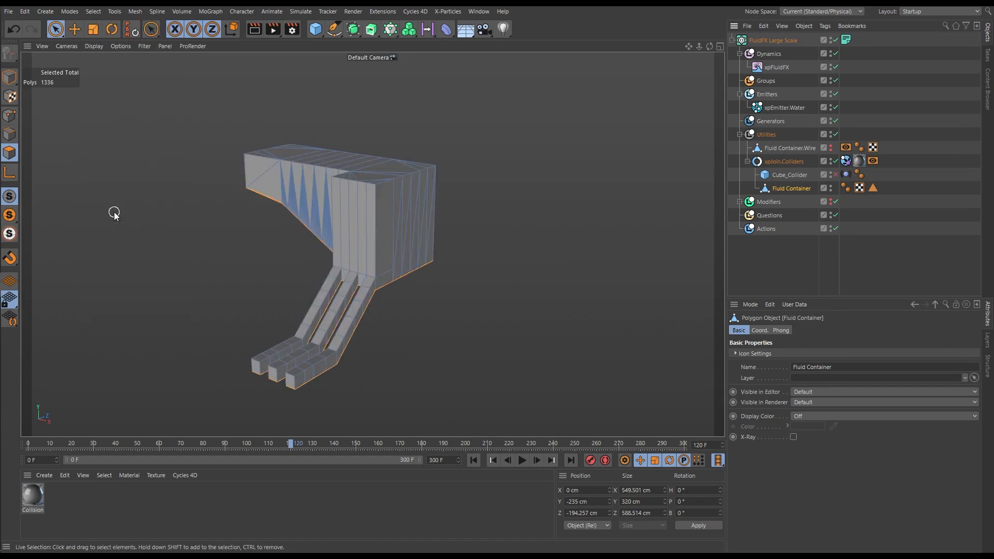
pyautogui.keyDown('alt'); pyautogui.moveTo(264, 244); pyautogui.dragTo(316, 235); pyautogui.keyUp('alt')
pyautogui.keyDown('alt'); pyautogui.moveTo(316, 235); pyautogui.dragTo(437, 206, button='right'); pyautogui.keyUp('alt')
pyautogui.keyDown('alt'); pyautogui.moveTo(437, 206); pyautogui.dragTo(244, 222); pyautogui.keyUp('alt')
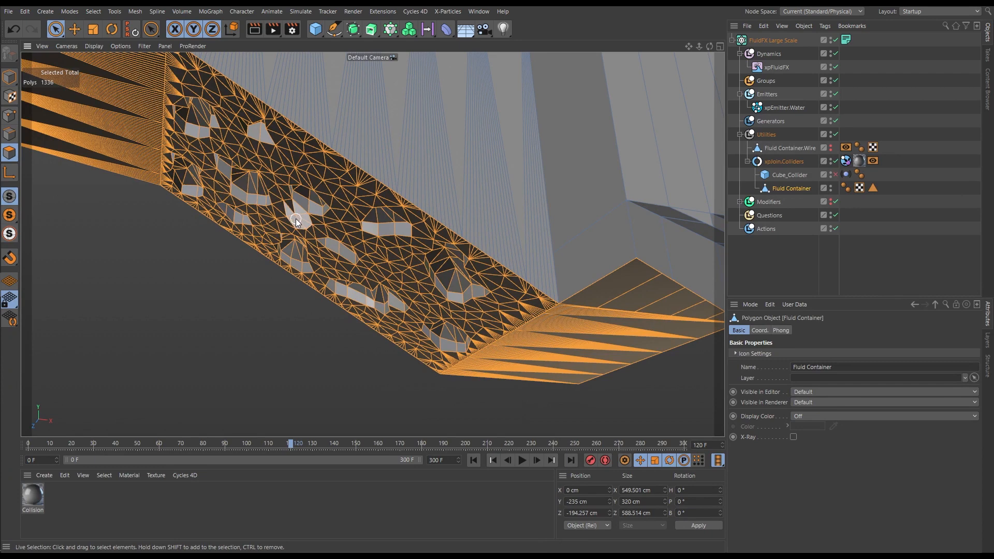
pyautogui.keyDown('alt'); pyautogui.moveTo(449, 178); pyautogui.dragTo(356, 234, button='right'); pyautogui.keyUp('alt')
pyautogui.keyDown('alt'); pyautogui.moveTo(355, 234); pyautogui.dragTo(311, 259); pyautogui.keyUp('alt')
pyautogui.keyDown('alt'); pyautogui.moveTo(409, 222); pyautogui.dragTo(375, 210, button='right'); pyautogui.keyUp('alt')
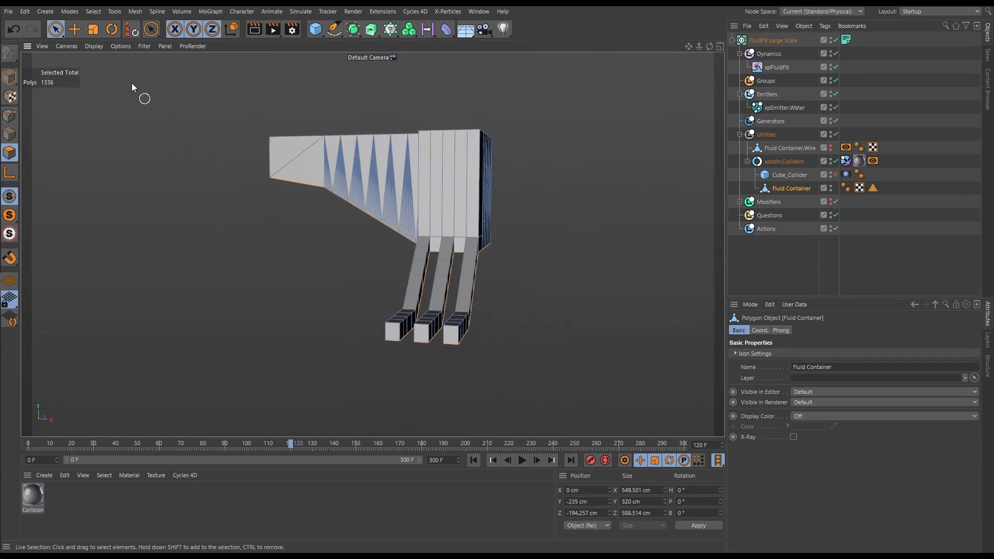
# Hide Fluid Container's unselected polygons again and return to model mode.
pyautogui.click(94, 11)
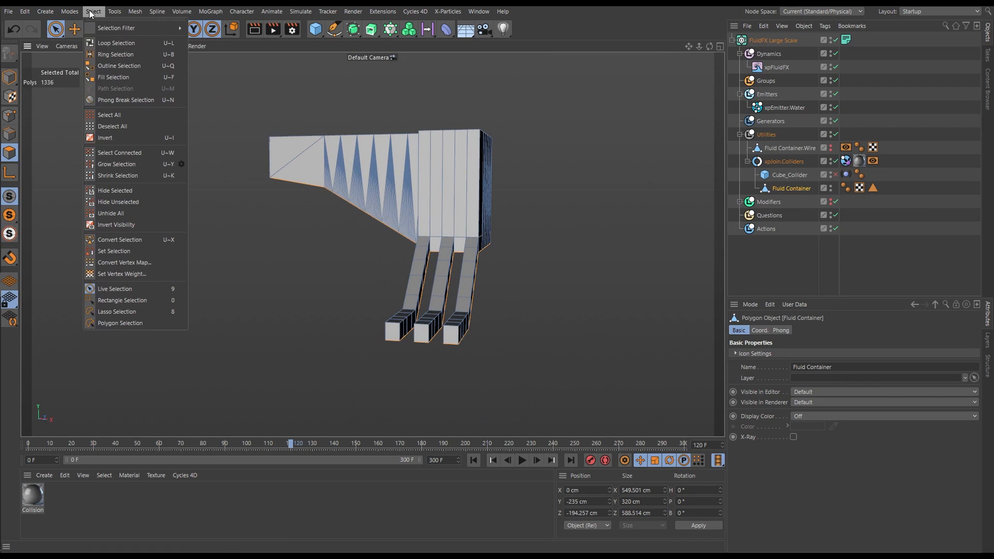
pyautogui.click(127, 202)
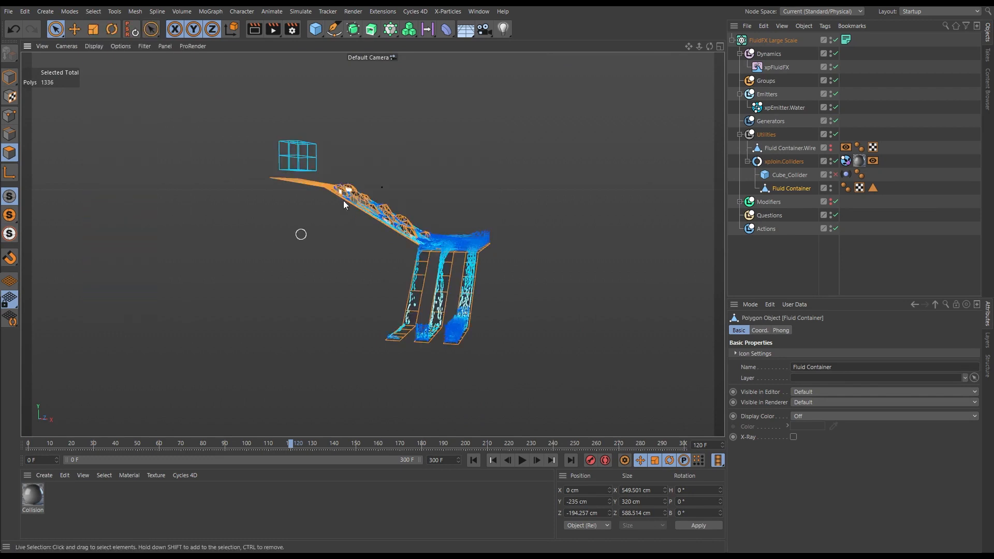
pyautogui.keyDown('alt'); pyautogui.moveTo(299, 233); pyautogui.dragTo(172, 157); pyautogui.keyUp('alt')
pyautogui.click(10, 77)
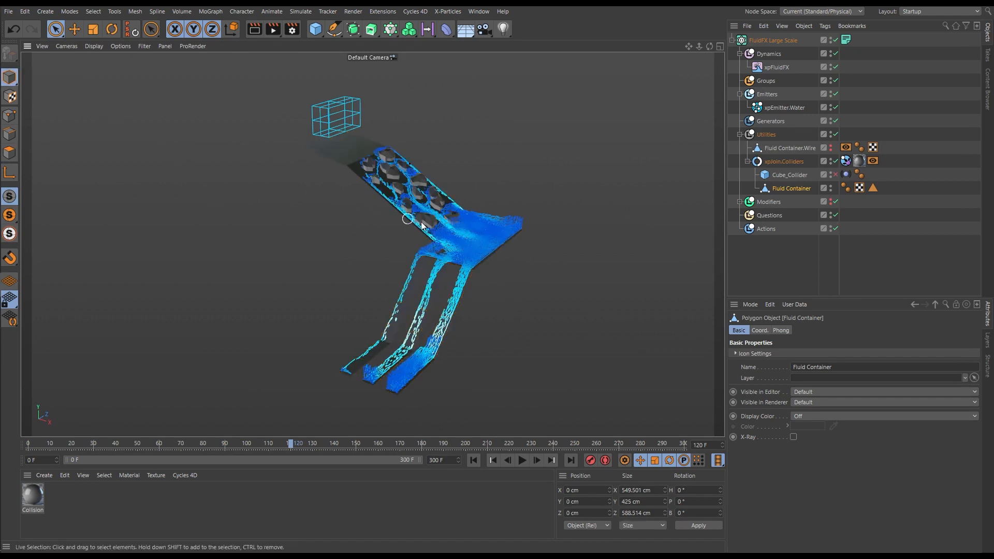
# Show Fluid Container.Wire in the viewport and view its outline around the water.
pyautogui.keyDown('alt'); pyautogui.moveTo(493, 261); pyautogui.dragTo(455, 266, button='middle'); pyautogui.keyUp('alt')
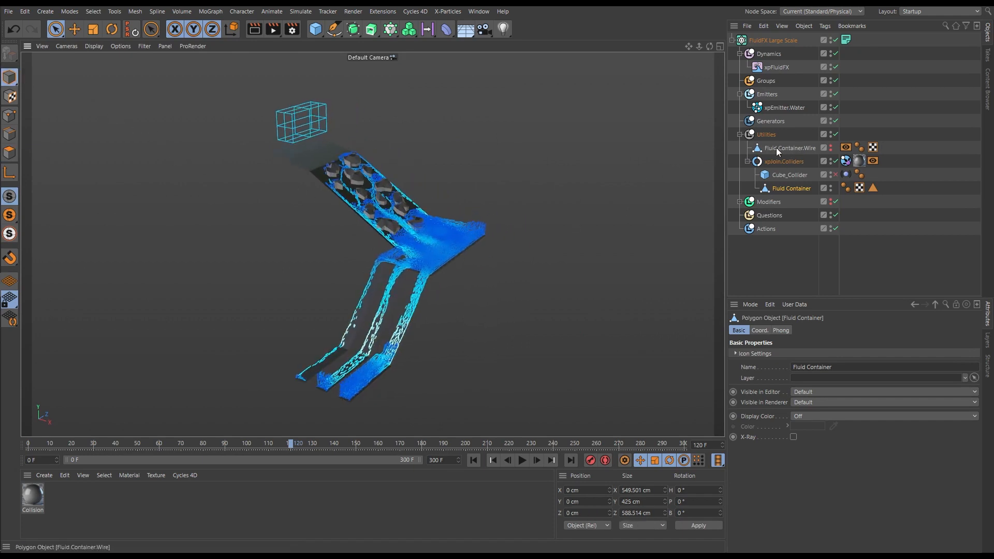
pyautogui.click(830, 146)
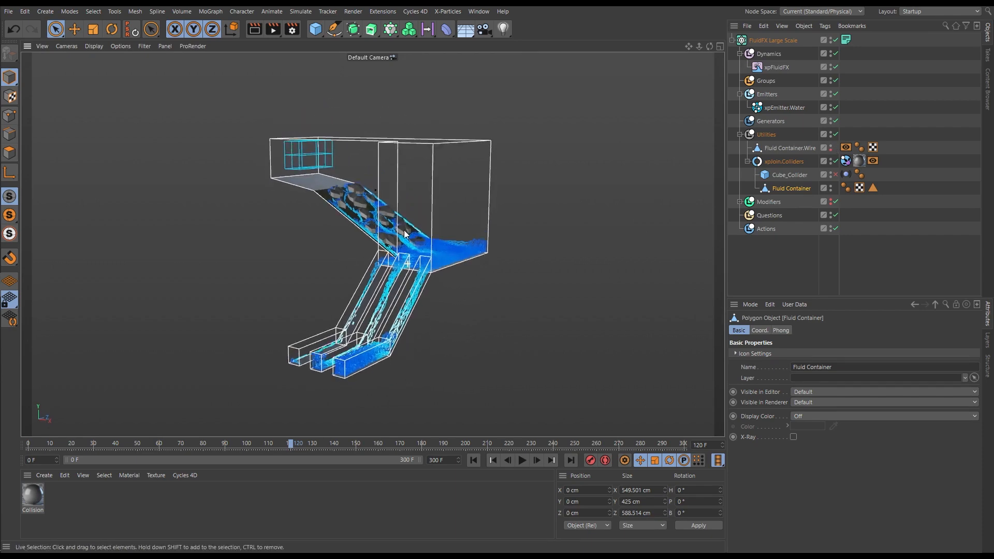
pyautogui.keyDown('alt'); pyautogui.moveTo(404, 234); pyautogui.dragTo(385, 254); pyautogui.keyUp('alt')
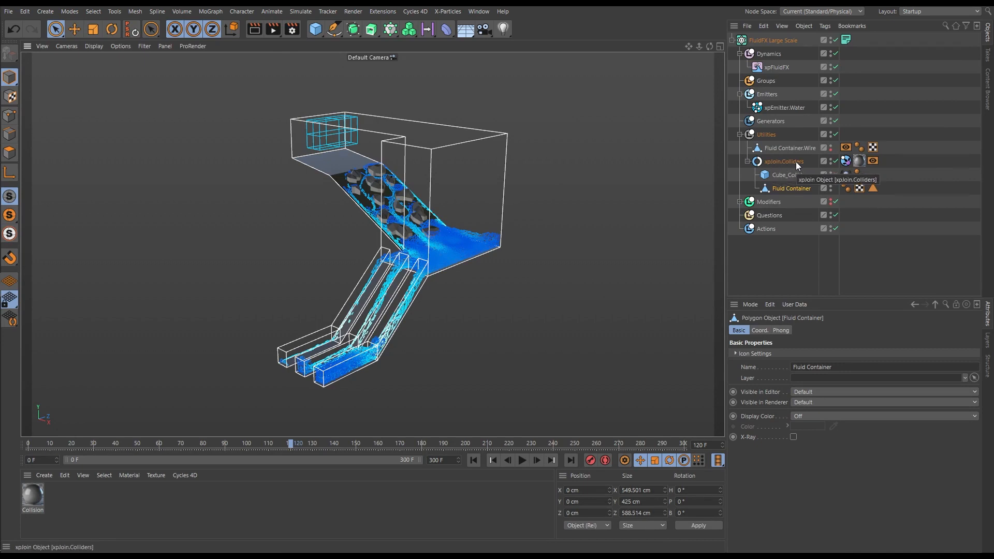
# Inspect the xpCollider tag on xpJoin.Colliders, clear the selection and replay the simulation from the first frame, finishing with a rewind.
pyautogui.click(846, 160)
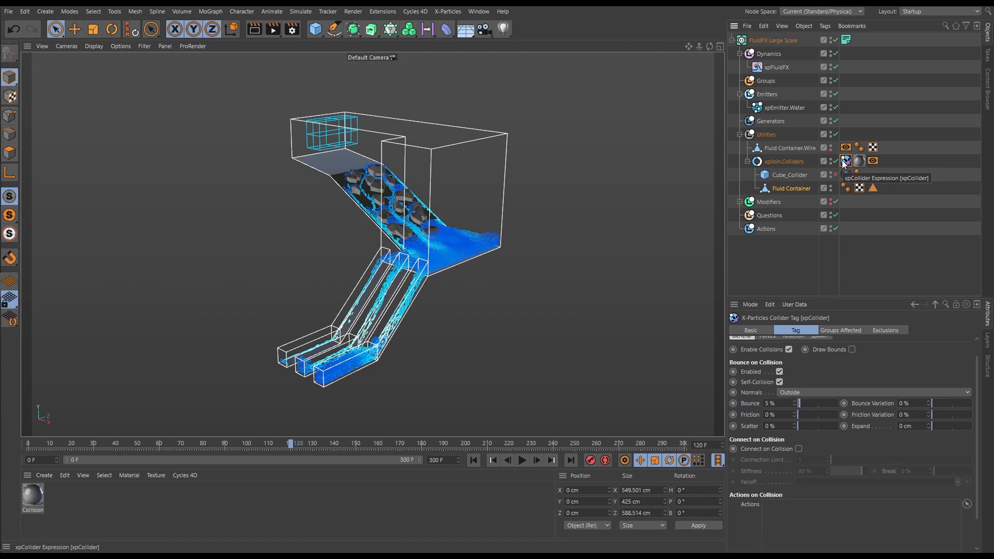
pyautogui.click(787, 253)
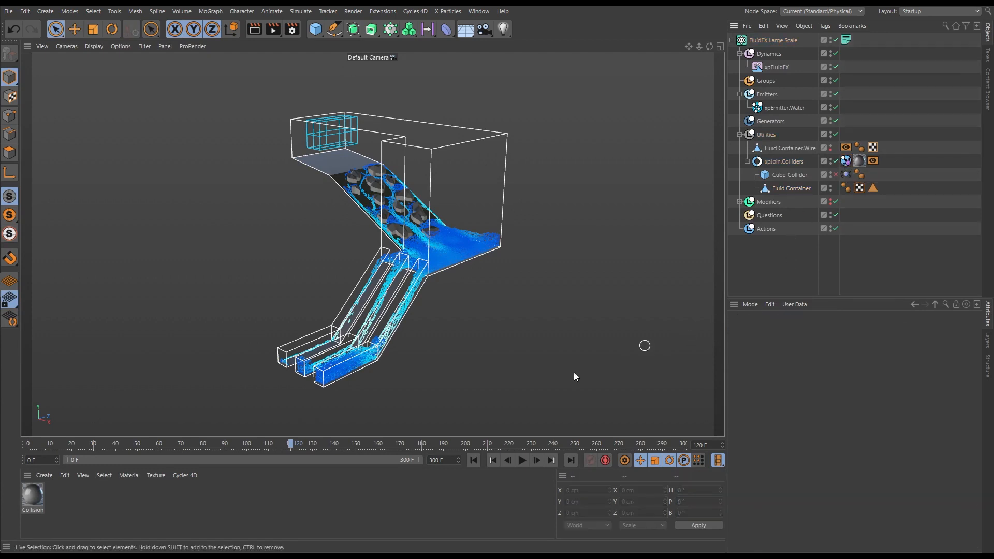
pyautogui.click(473, 460)
pyautogui.click(521, 460)
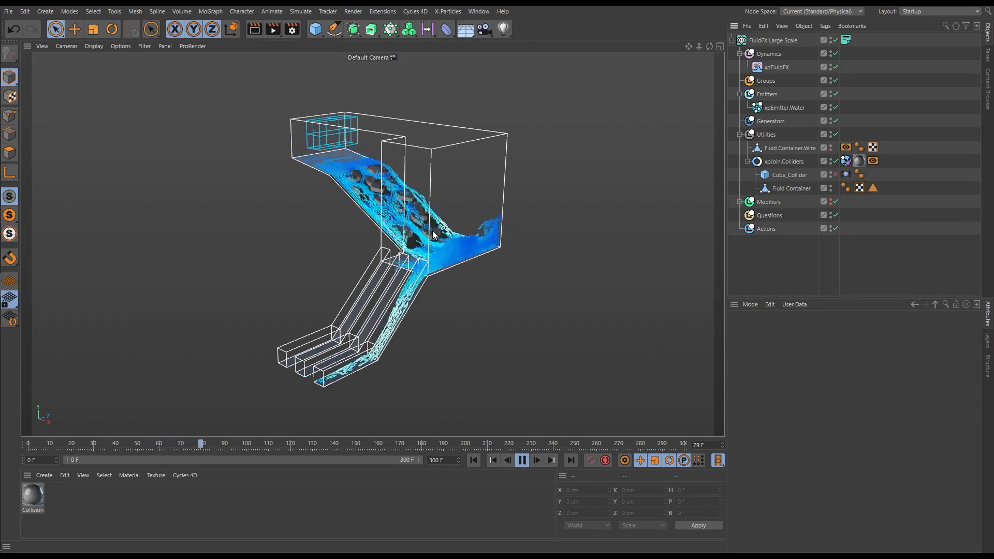
pyautogui.click(522, 460)
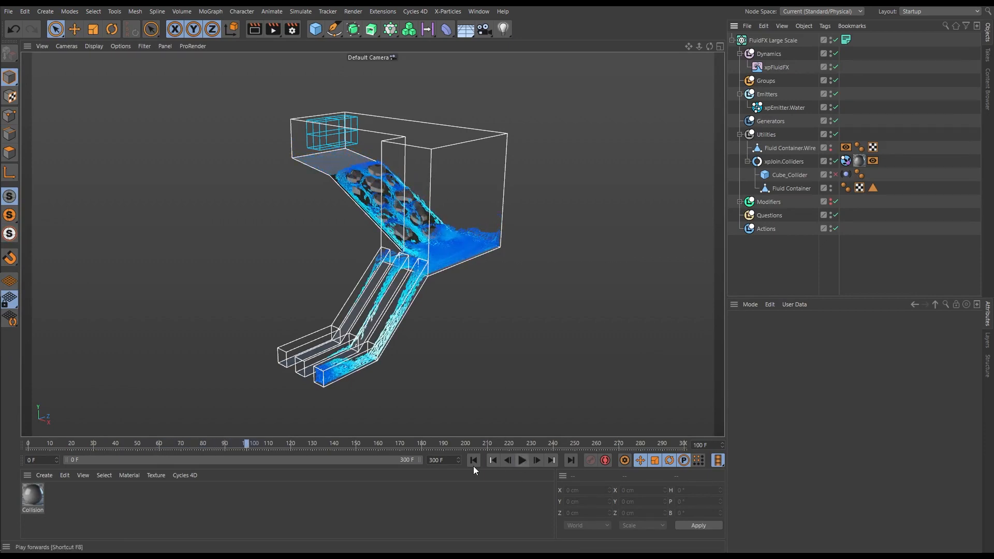
pyautogui.click(473, 460)
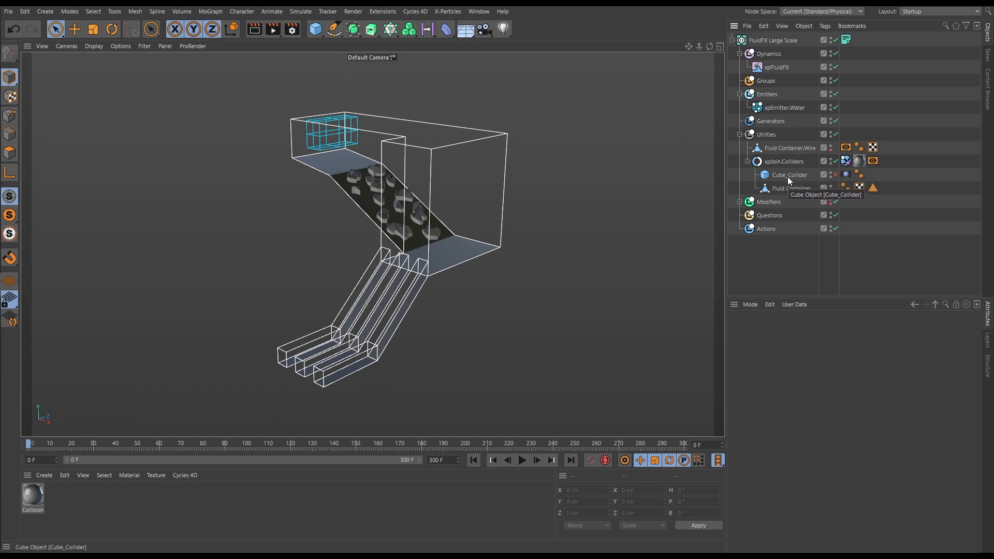
# Select and enable Cube_Collider, and examine its placement on the flat basin below the rocks.
pyautogui.click(787, 176)
pyautogui.click(834, 175)
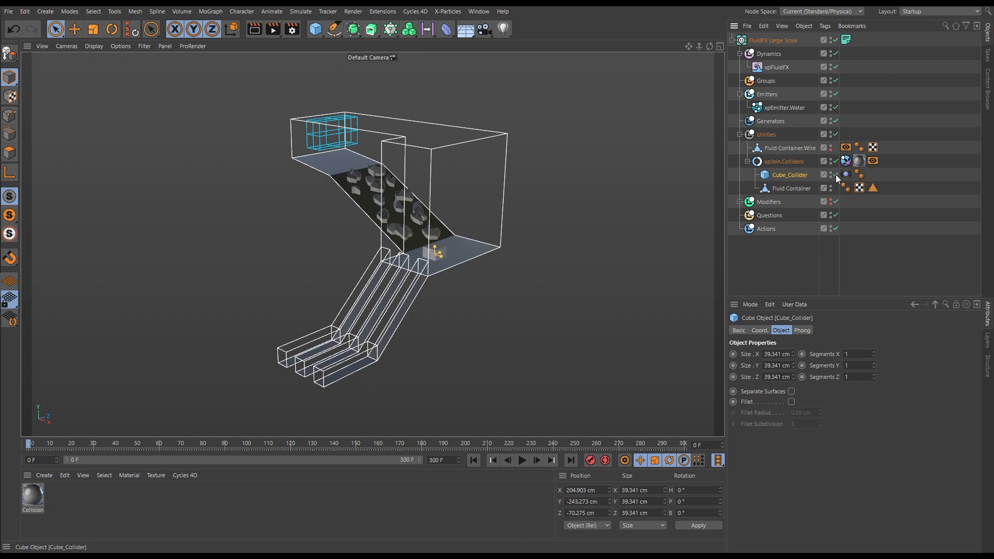
pyautogui.scroll(8, 436, 246)
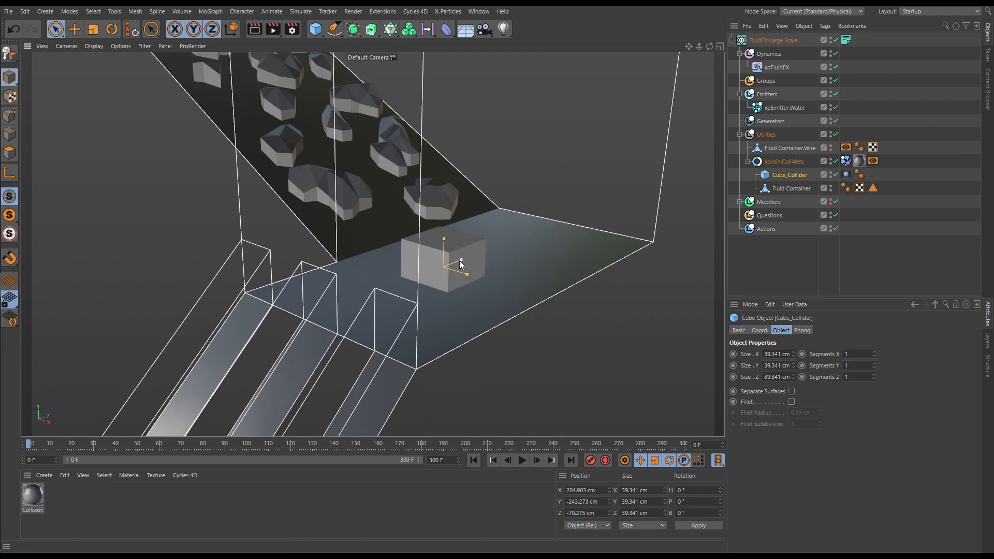
pyautogui.keyDown('alt'); pyautogui.moveTo(514, 265); pyautogui.dragTo(413, 278); pyautogui.keyUp('alt')
pyautogui.scroll(-5, 412, 275)
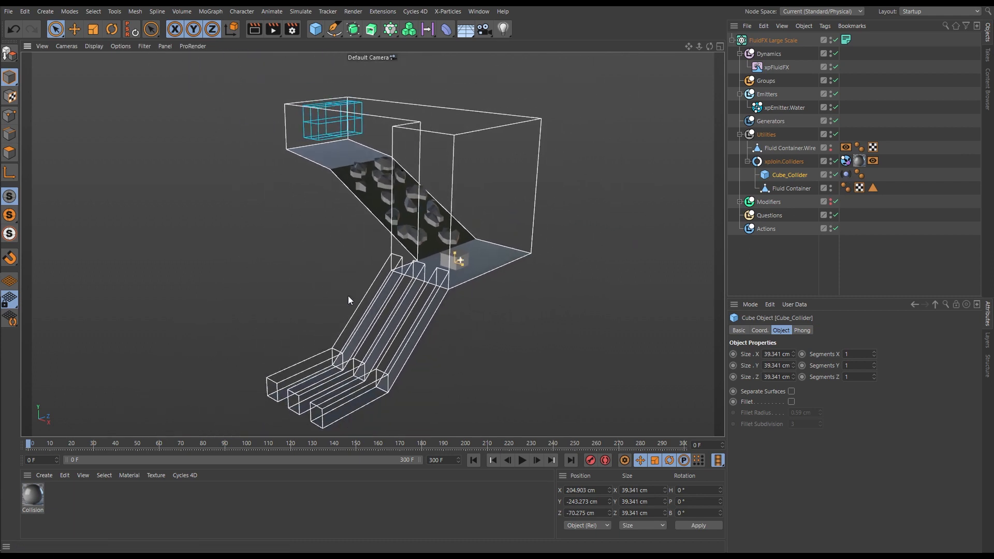
# Disable xpEmitter.Water and play the timeline to watch Cube_Collider's motion without water, then stop and rewind.
pyautogui.click(835, 107)
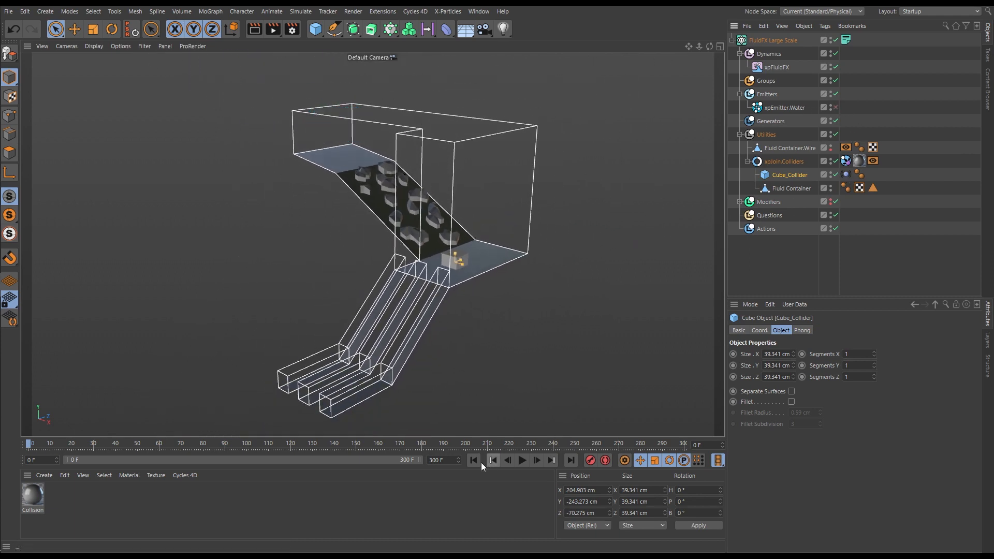
pyautogui.click(522, 460)
pyautogui.keyDown('alt'); pyautogui.moveTo(468, 259); pyautogui.dragTo(486, 256); pyautogui.keyUp('alt')
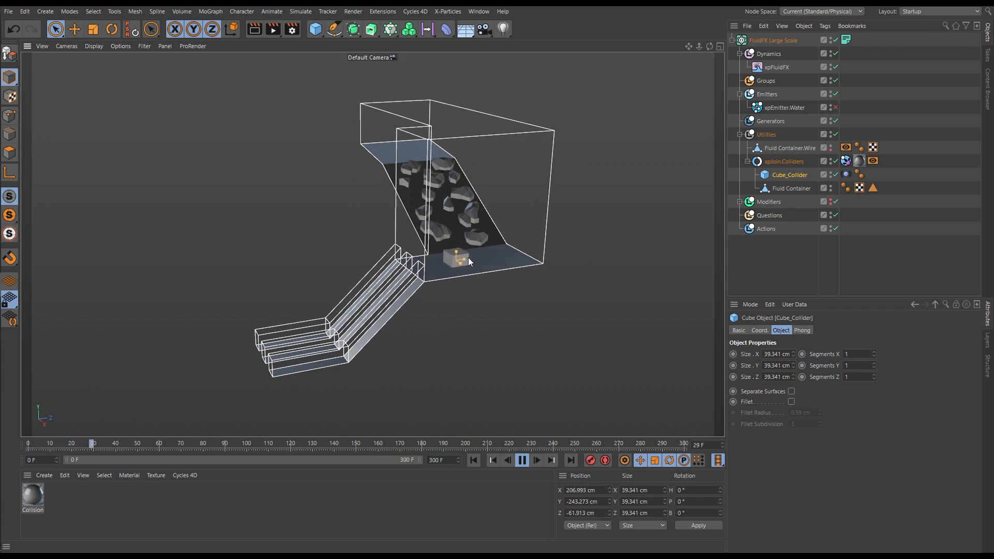
pyautogui.click(522, 460)
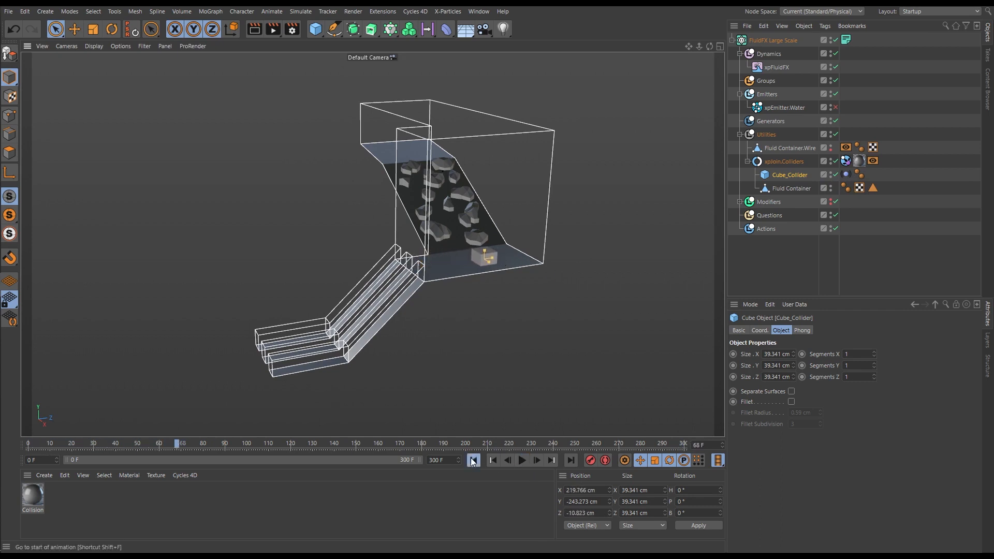
pyautogui.click(473, 460)
# Enable xpEmitter.Water and play the simulation to examine how the moving Cube_Collider disturbs the water in the basin.
pyautogui.click(835, 108)
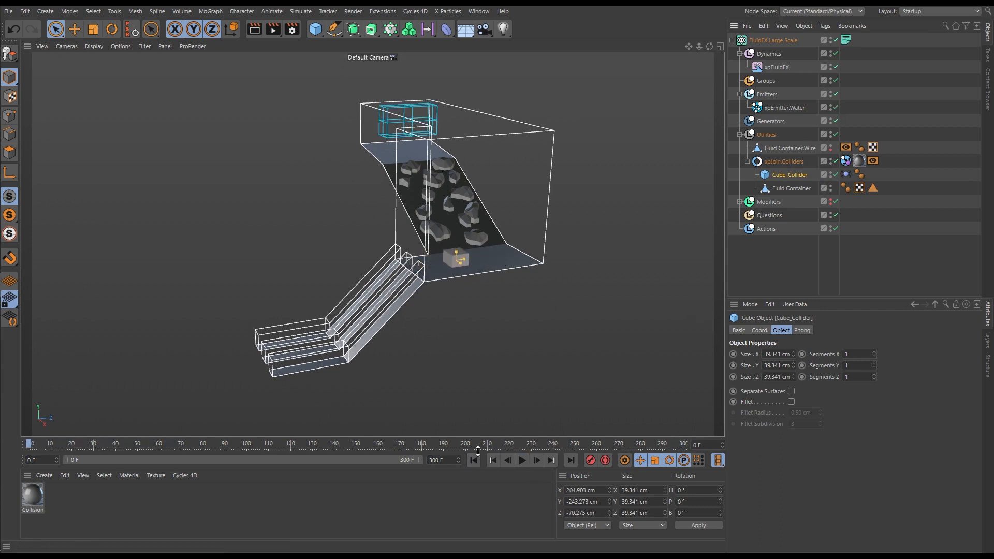
pyautogui.click(522, 460)
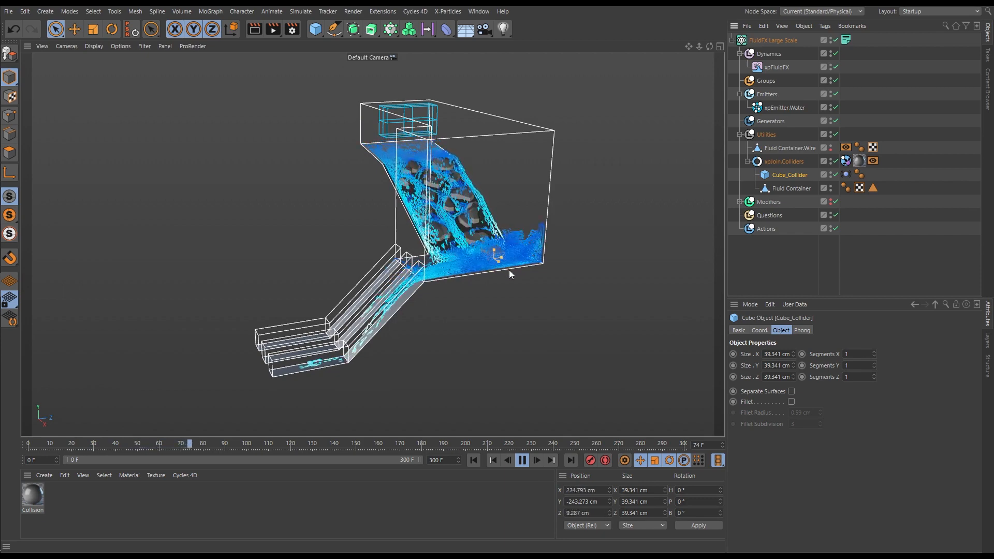
pyautogui.keyDown('alt'); pyautogui.moveTo(508, 267); pyautogui.dragTo(546, 285); pyautogui.keyUp('alt')
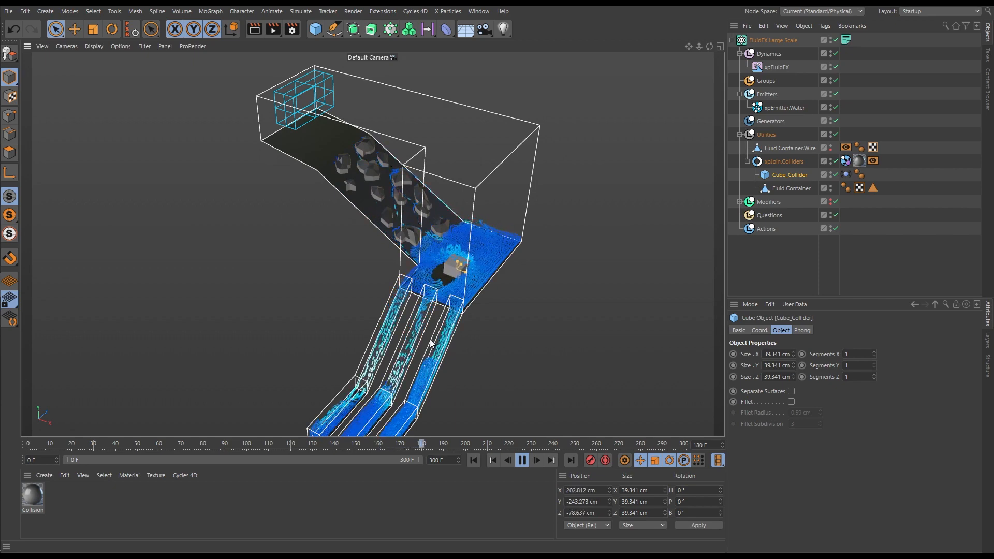
pyautogui.keyDown('alt'); pyautogui.moveTo(430, 320); pyautogui.dragTo(479, 310); pyautogui.keyUp('alt')
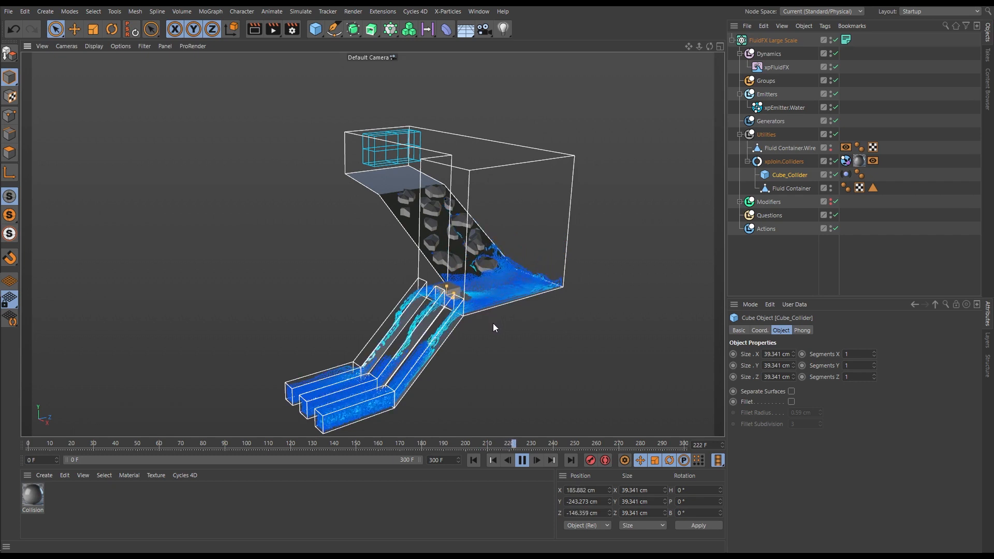
# Stop and rewind the simulation, and disable Cube_Collider.
pyautogui.click(522, 461)
pyautogui.click(473, 460)
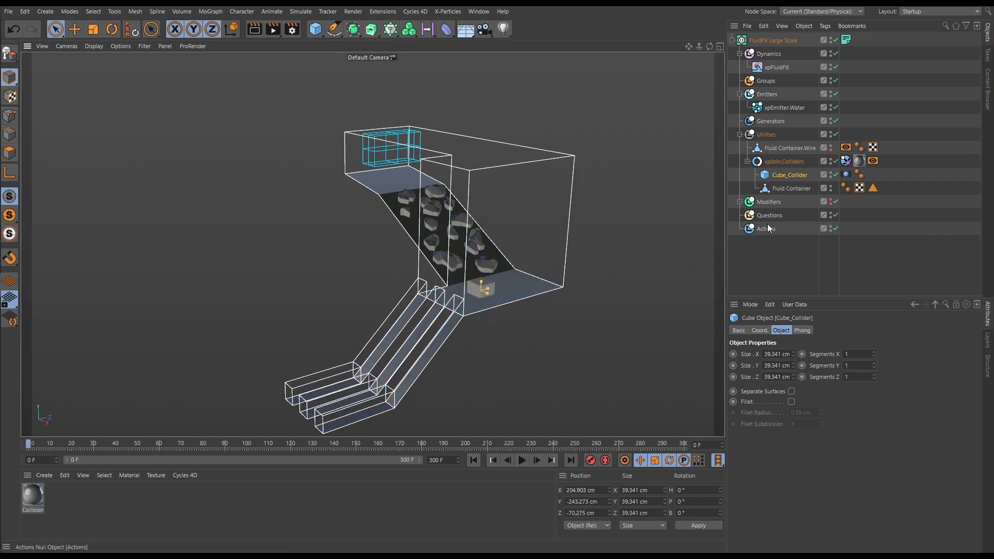
pyautogui.click(836, 175)
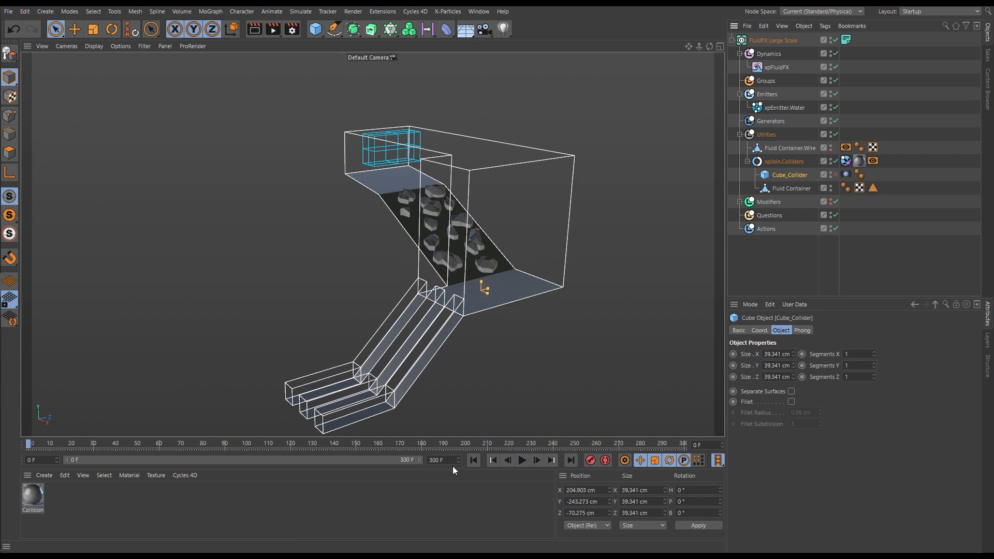
pyautogui.keyDown('alt'); pyautogui.moveTo(463, 339); pyautogui.dragTo(431, 289); pyautogui.keyUp('alt')
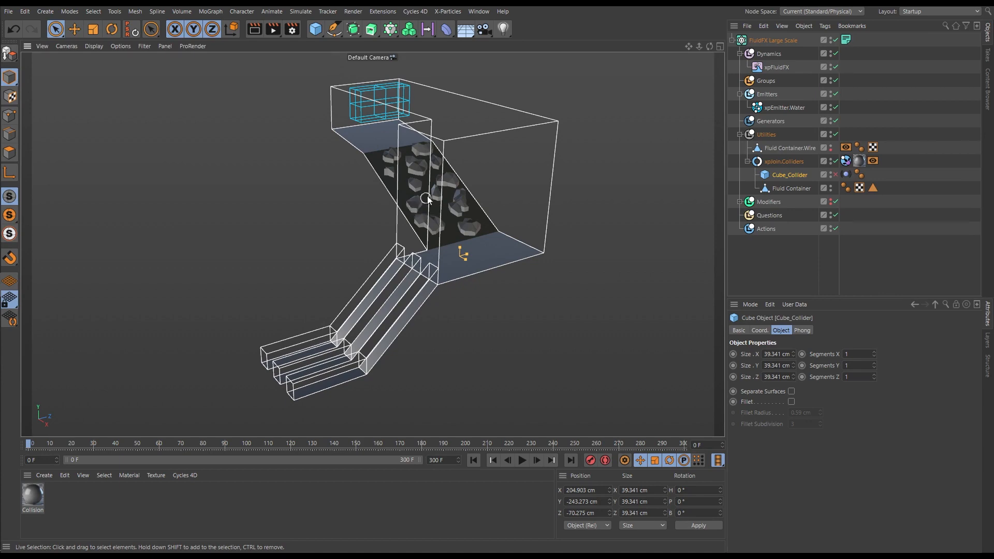
# Select xpEmitter.Water, play the simulation to about frame 20, and examine the particles' orientation up close around the uppermost rocks.
pyautogui.keyDown('alt'); pyautogui.moveTo(412, 208); pyautogui.dragTo(489, 166); pyautogui.keyUp('alt')
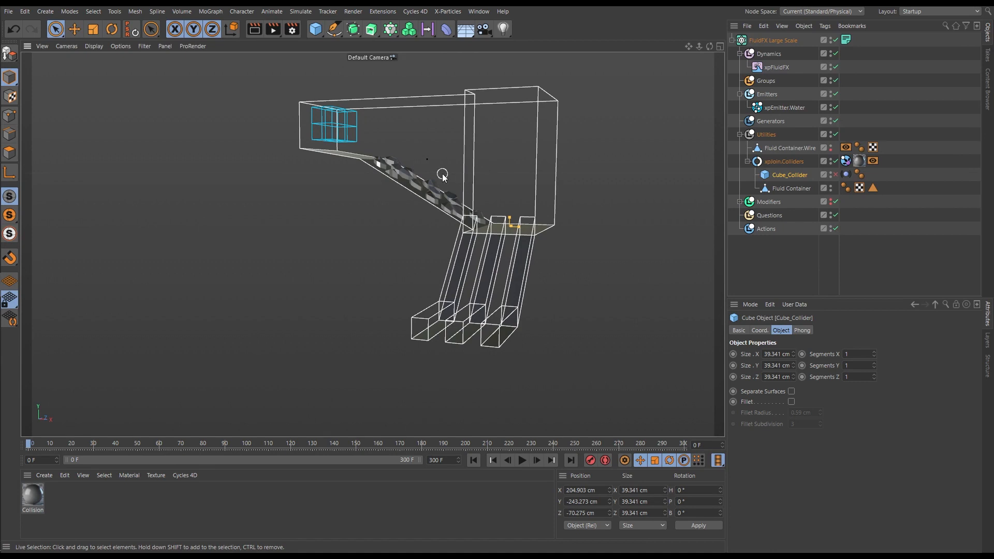
pyautogui.keyDown('alt'); pyautogui.moveTo(444, 173); pyautogui.dragTo(411, 200); pyautogui.keyUp('alt')
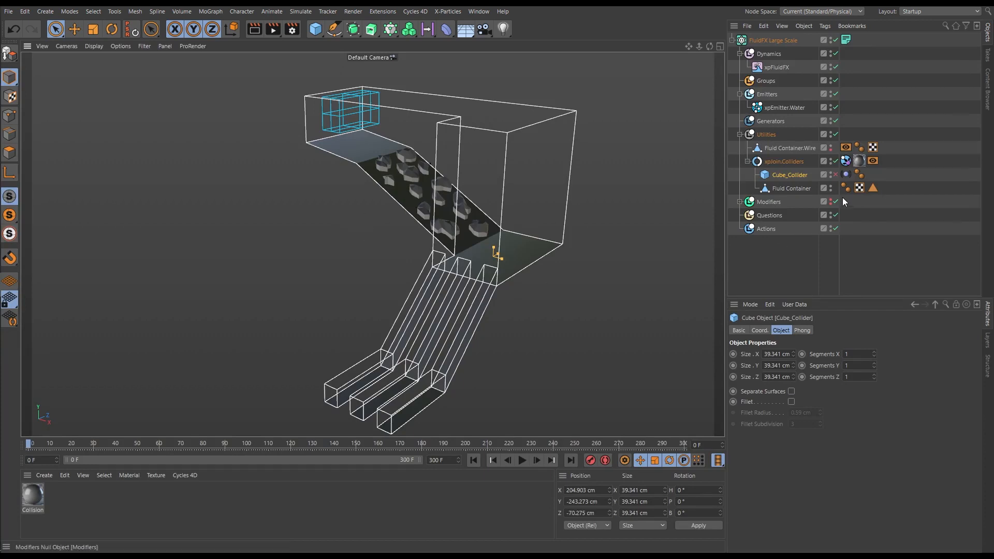
pyautogui.click(781, 109)
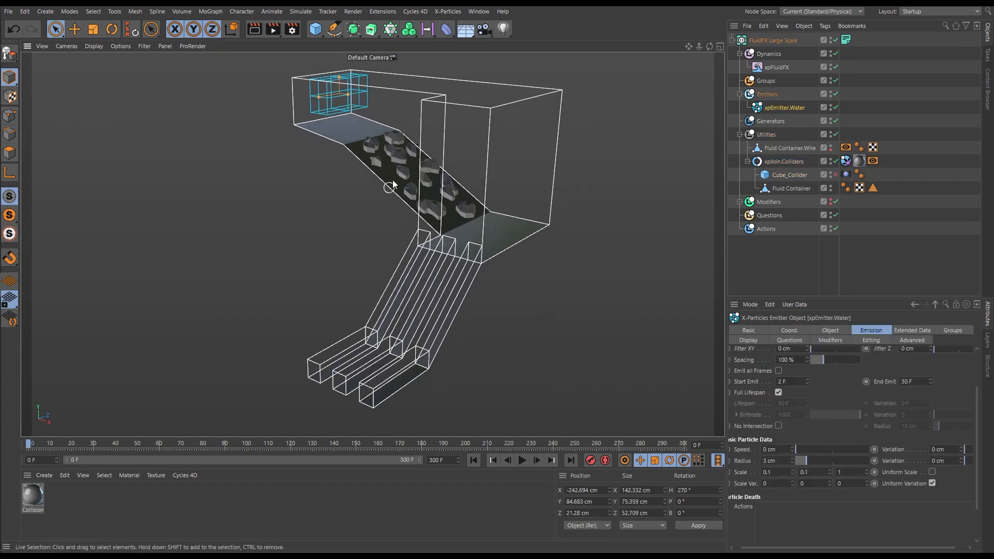
pyautogui.click(521, 460)
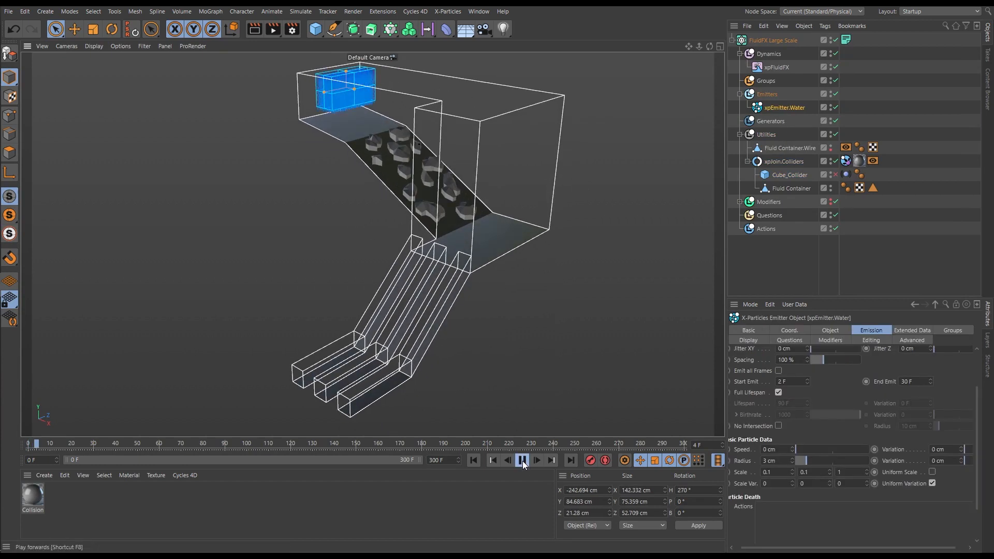
pyautogui.click(523, 460)
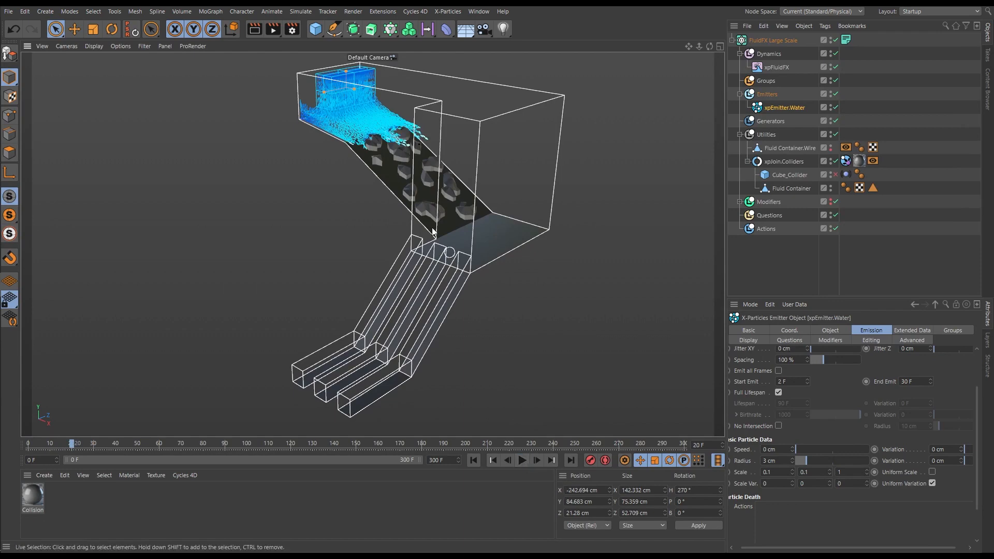
pyautogui.keyDown('alt'); pyautogui.moveTo(352, 130); pyautogui.dragTo(574, 115, button='right'); pyautogui.keyUp('alt')
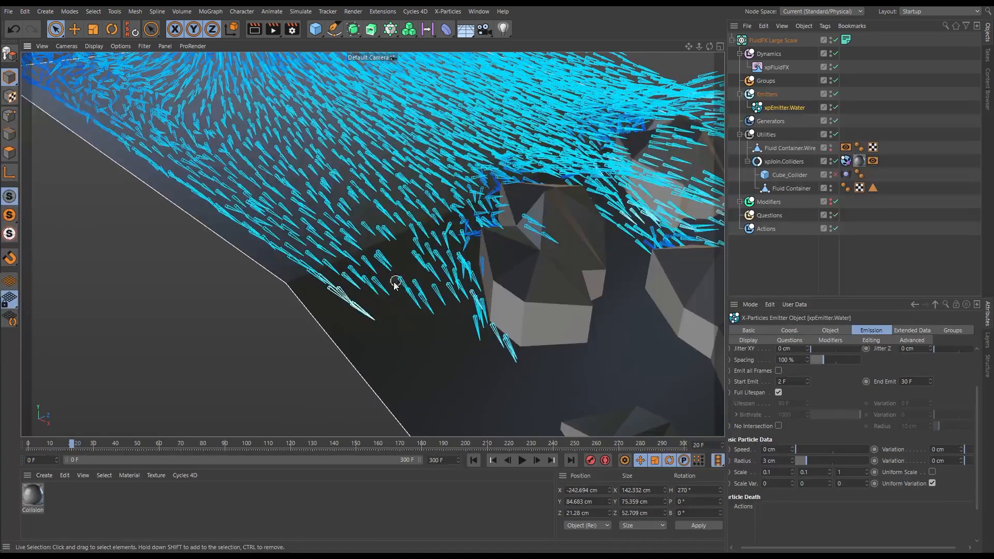
pyautogui.keyDown('alt'); pyautogui.moveTo(395, 241); pyautogui.dragTo(456, 267); pyautogui.keyUp('alt')
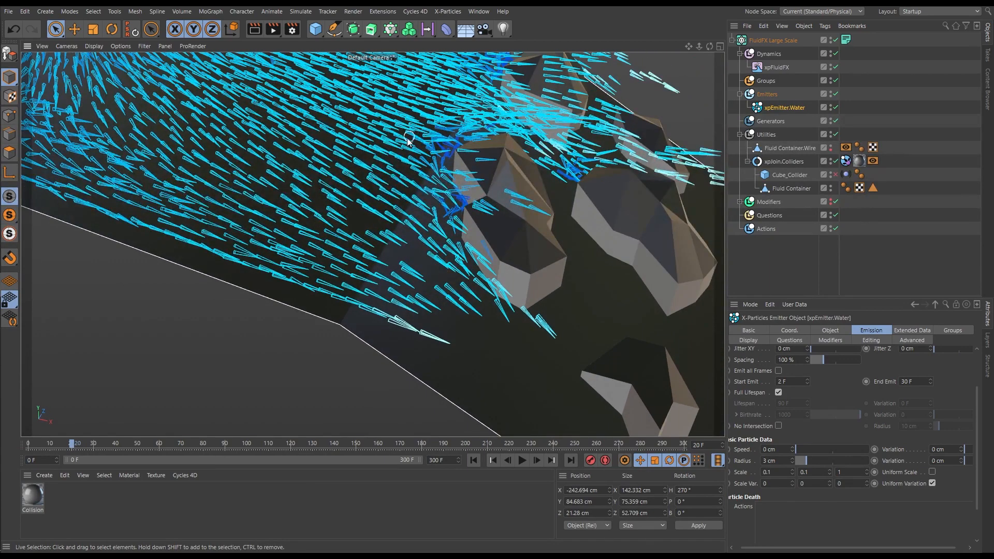
pyautogui.keyDown('alt'); pyautogui.moveTo(402, 249); pyautogui.dragTo(398, 150); pyautogui.keyUp('alt')
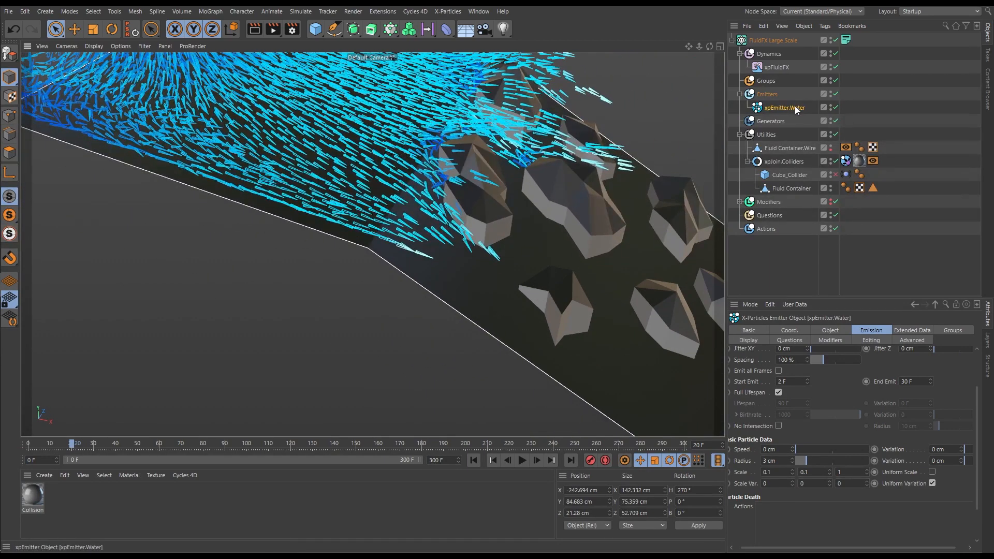
# Show xpEmitter.Water's general extended data with more room for the attributes, and examine its particle rotation settings.
pyautogui.click(912, 331)
pyautogui.moveTo(883, 296); pyautogui.dragTo(881, 204)
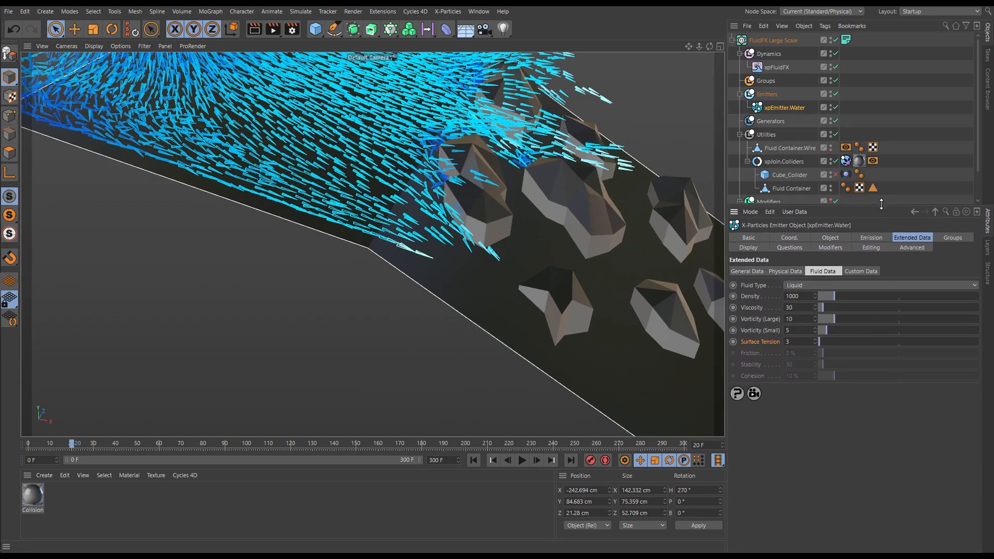
pyautogui.click(758, 269)
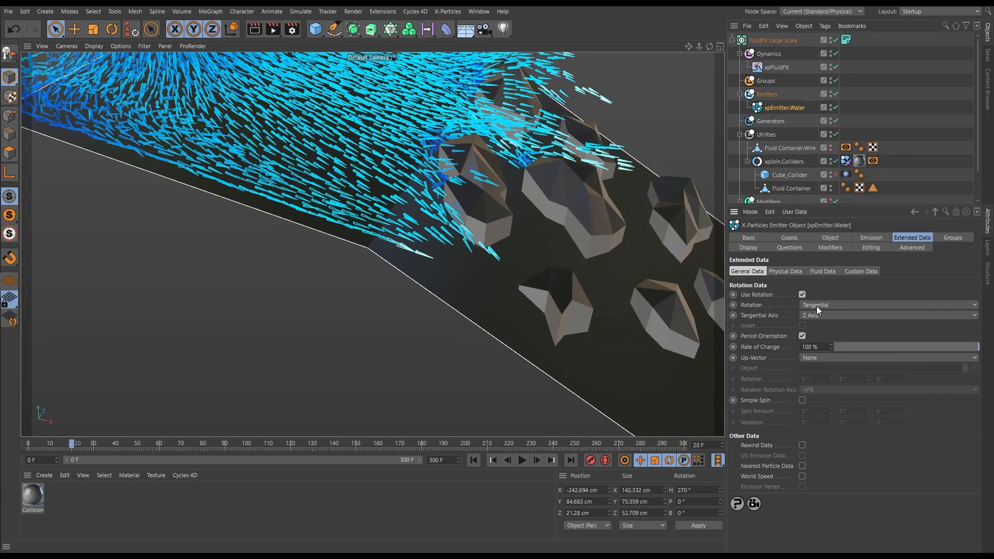
# Replay the simulation from the start, examine the flow over the rocks into the basin and channels, and rewind.
pyautogui.keyDown('alt'); pyautogui.moveTo(397, 150); pyautogui.dragTo(364, 168, button='right'); pyautogui.keyUp('alt')
pyautogui.keyDown('alt'); pyautogui.moveTo(364, 169); pyautogui.dragTo(307, 200, button='middle'); pyautogui.keyUp('alt')
pyautogui.keyDown('alt'); pyautogui.moveTo(365, 152); pyautogui.dragTo(406, 251); pyautogui.keyUp('alt')
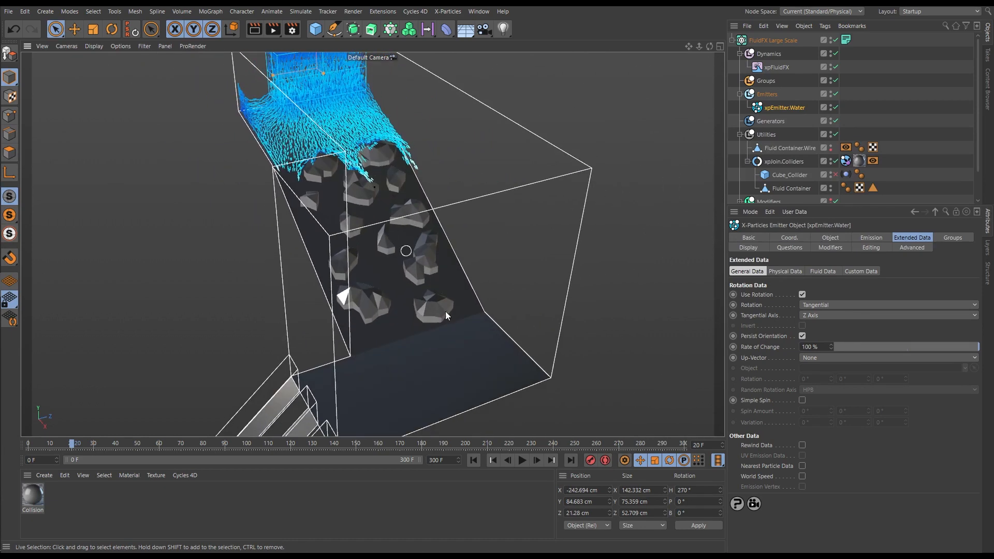
pyautogui.click(474, 460)
pyautogui.click(521, 460)
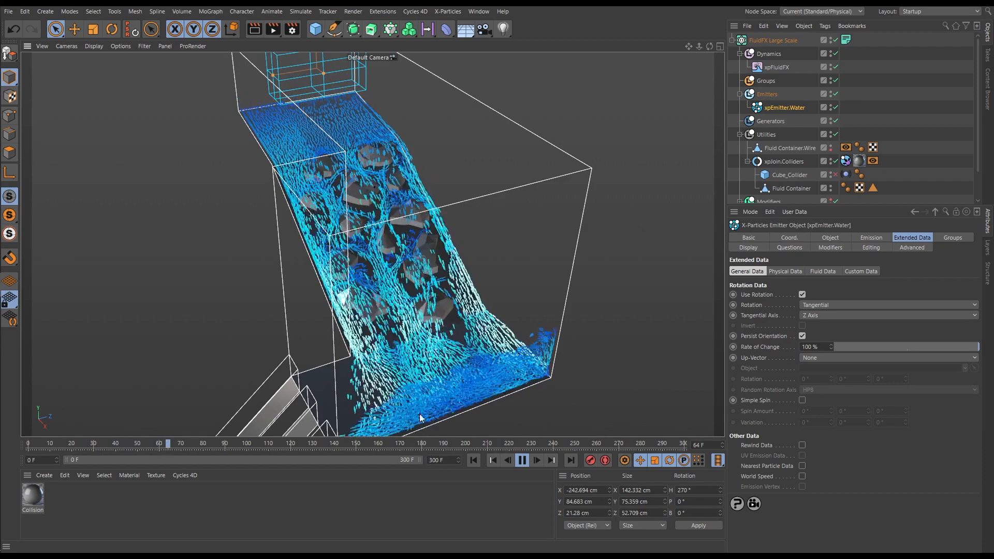
pyautogui.keyDown('alt'); pyautogui.moveTo(390, 409); pyautogui.dragTo(304, 361); pyautogui.keyUp('alt')
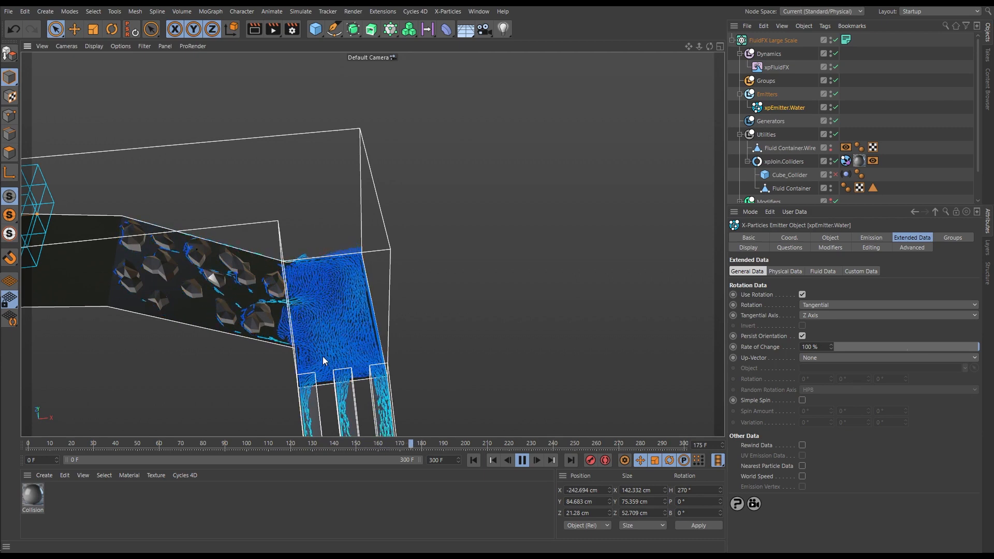
pyautogui.keyDown('alt'); pyautogui.moveTo(346, 340); pyautogui.dragTo(364, 290); pyautogui.keyUp('alt')
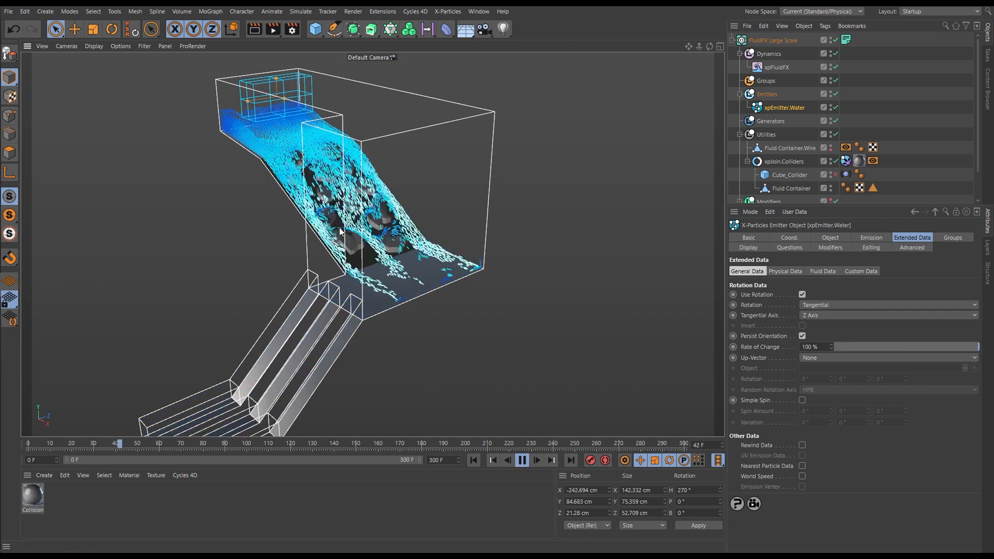
pyautogui.keyDown('alt'); pyautogui.moveTo(384, 289); pyautogui.dragTo(418, 276, button='middle'); pyautogui.keyUp('alt')
pyautogui.scroll(-4, 418, 276)
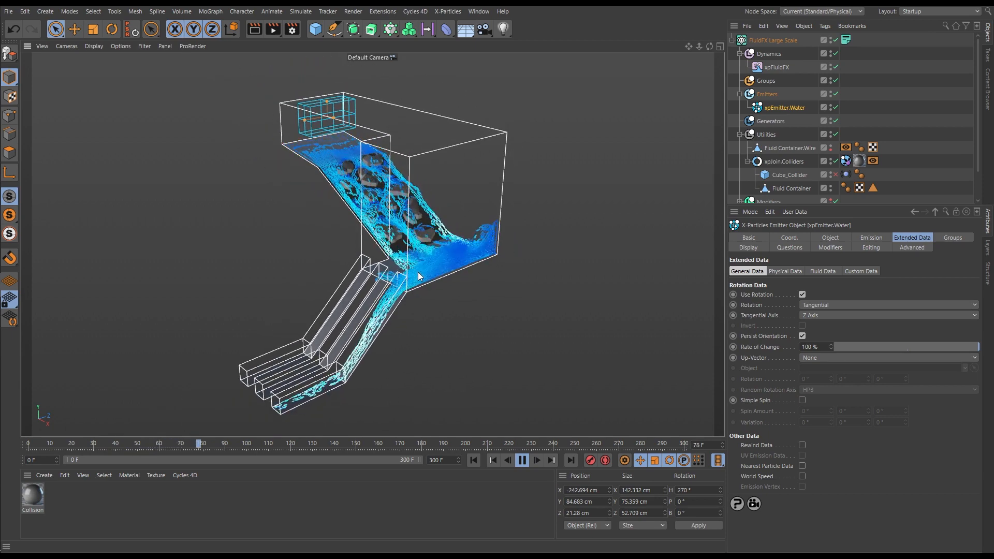
pyautogui.click(522, 460)
pyautogui.click(473, 460)
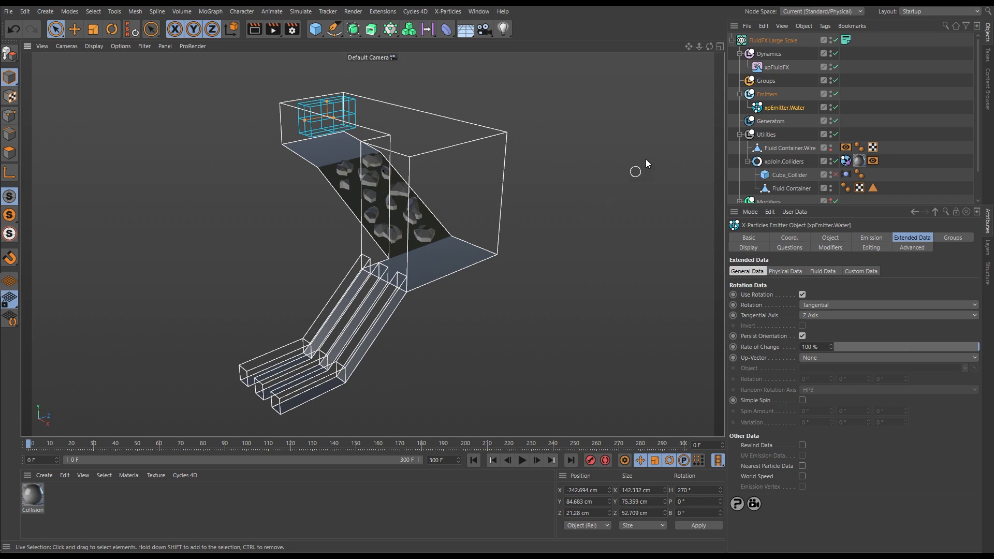
# Review the xpFluidFX object properties, and examine the fluid data of xpEmitter.Water.
pyautogui.click(775, 68)
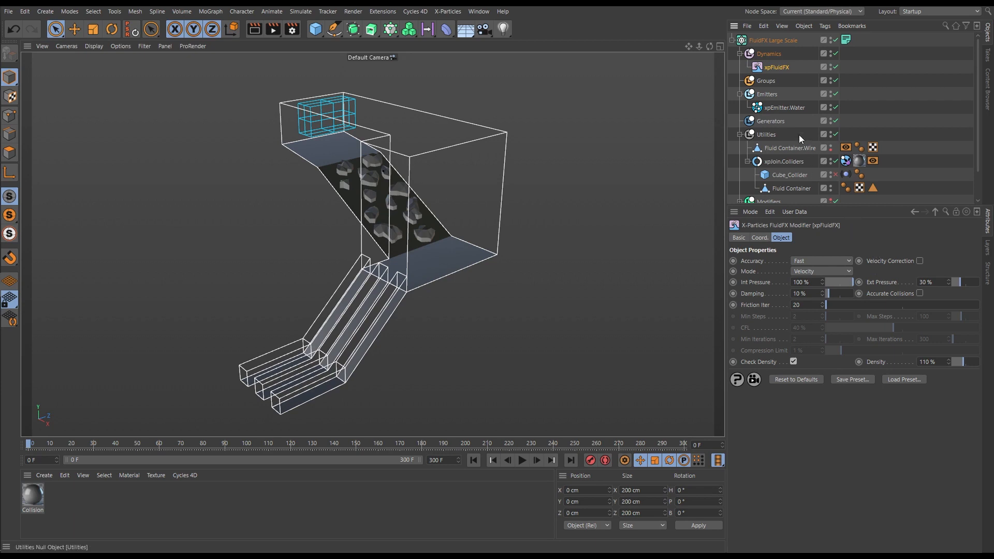
pyautogui.click(772, 109)
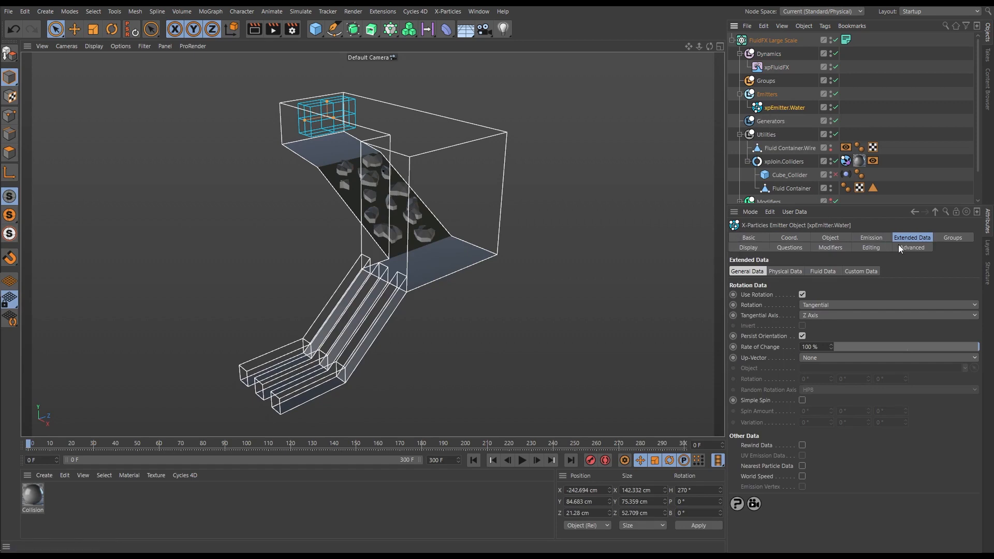
pyautogui.click(822, 270)
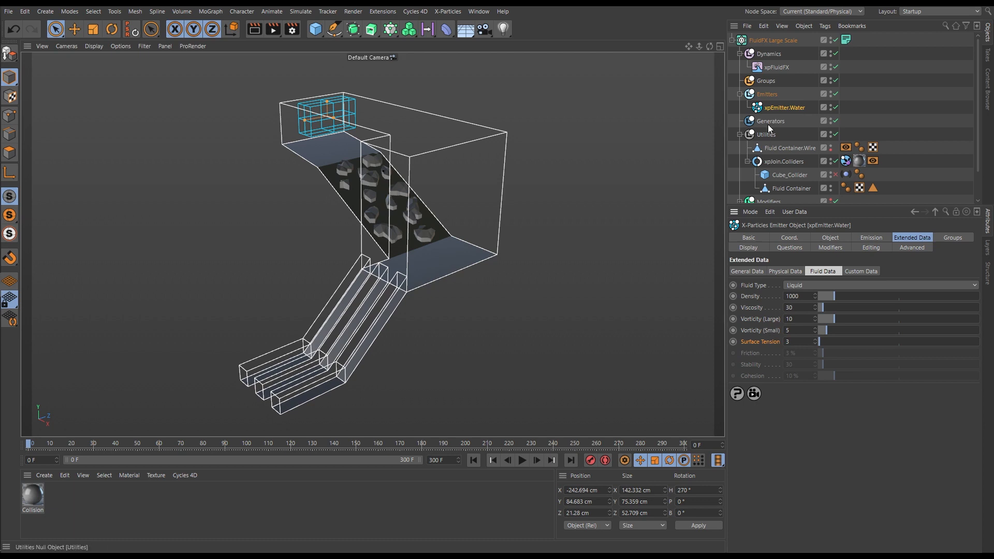
# Review the Accuracy options of xpFluidFX and play the simulation with Fast, stopping at about frame 147.
pyautogui.click(774, 66)
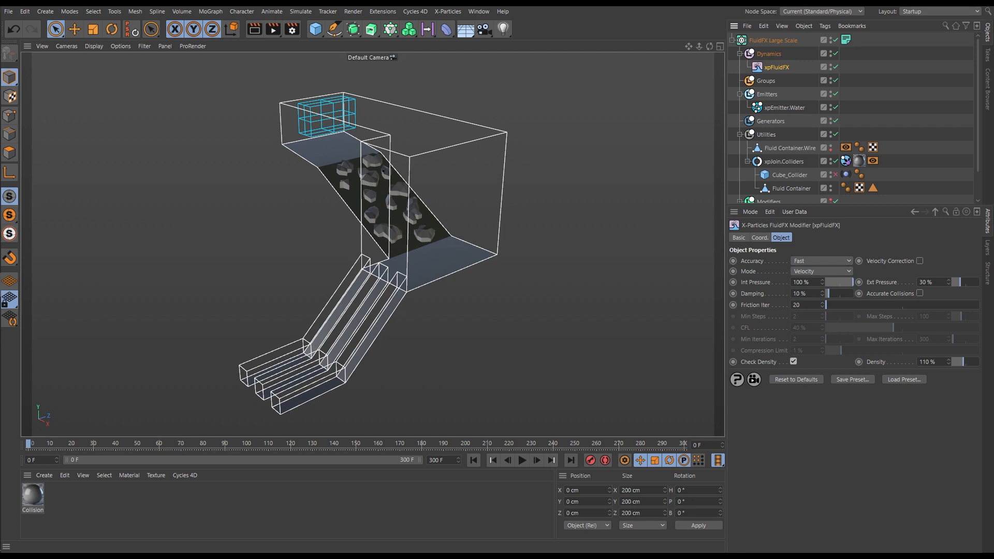
pyautogui.click(822, 261)
pyautogui.click(522, 461)
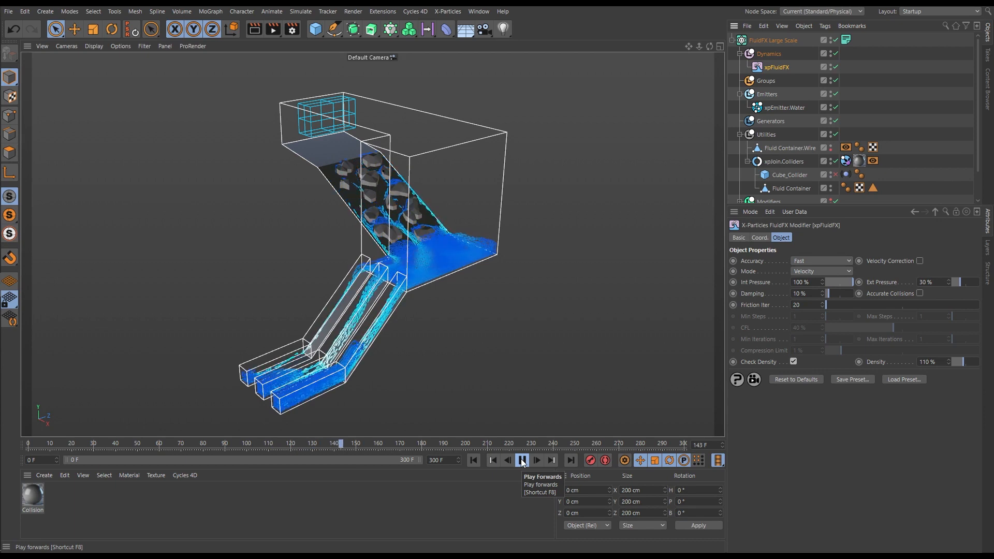
pyautogui.click(521, 460)
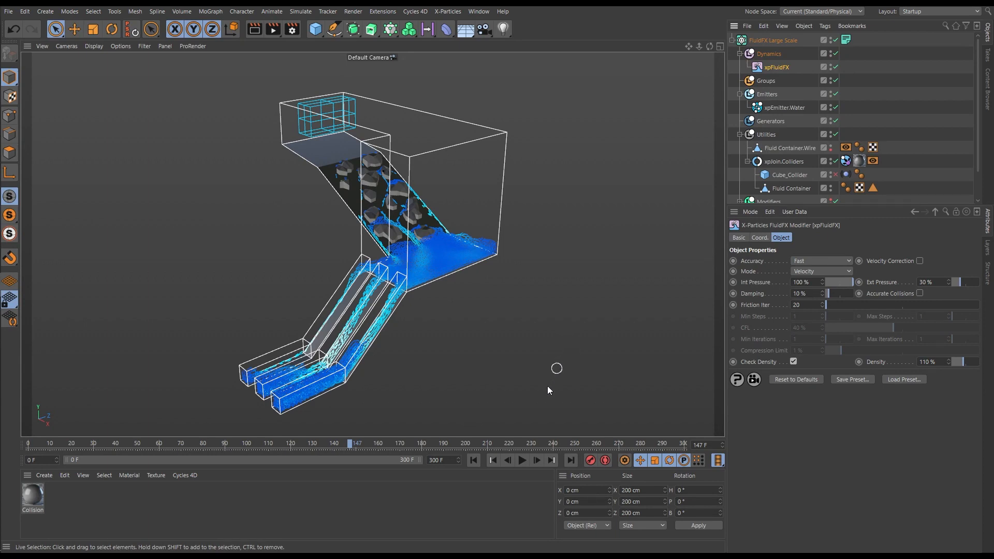
# Replay the simulation from the start to about frame 189 and examine the water level in the basin from the side.
pyautogui.click(472, 460)
pyautogui.click(522, 461)
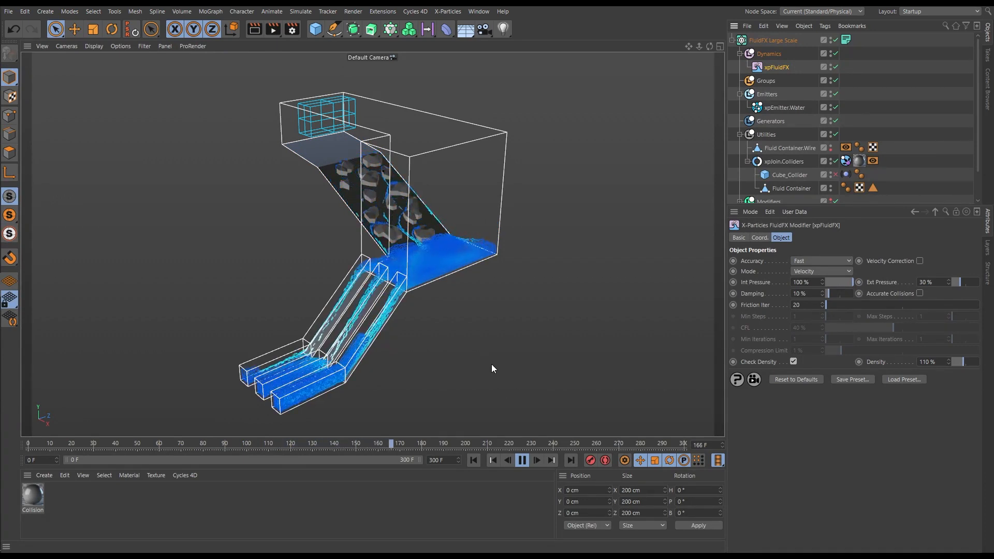
pyautogui.click(522, 461)
pyautogui.keyDown('alt'); pyautogui.moveTo(424, 265); pyautogui.dragTo(365, 229); pyautogui.keyUp('alt')
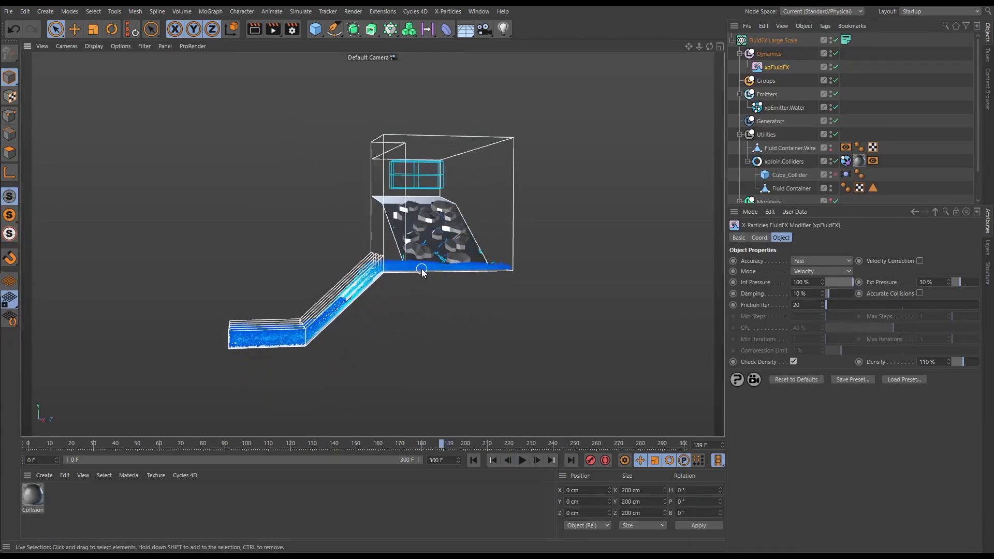
pyautogui.scroll(3, 422, 270)
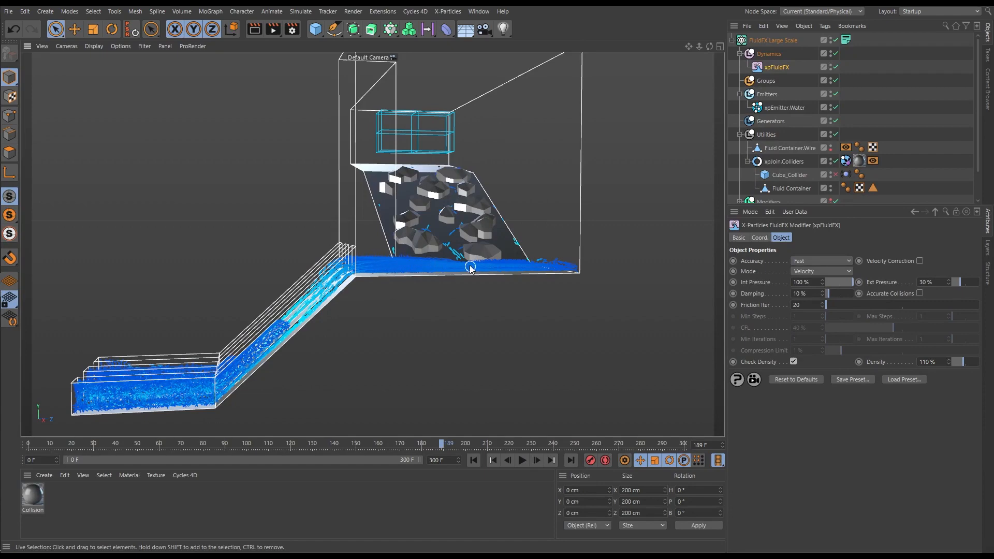
pyautogui.keyDown('alt'); pyautogui.moveTo(396, 269); pyautogui.dragTo(458, 287); pyautogui.keyUp('alt')
pyautogui.keyDown('alt'); pyautogui.moveTo(415, 249); pyautogui.dragTo(367, 257, button='right'); pyautogui.keyUp('alt')
pyautogui.keyDown('alt'); pyautogui.moveTo(393, 265); pyautogui.dragTo(414, 259, button='middle'); pyautogui.keyUp('alt')
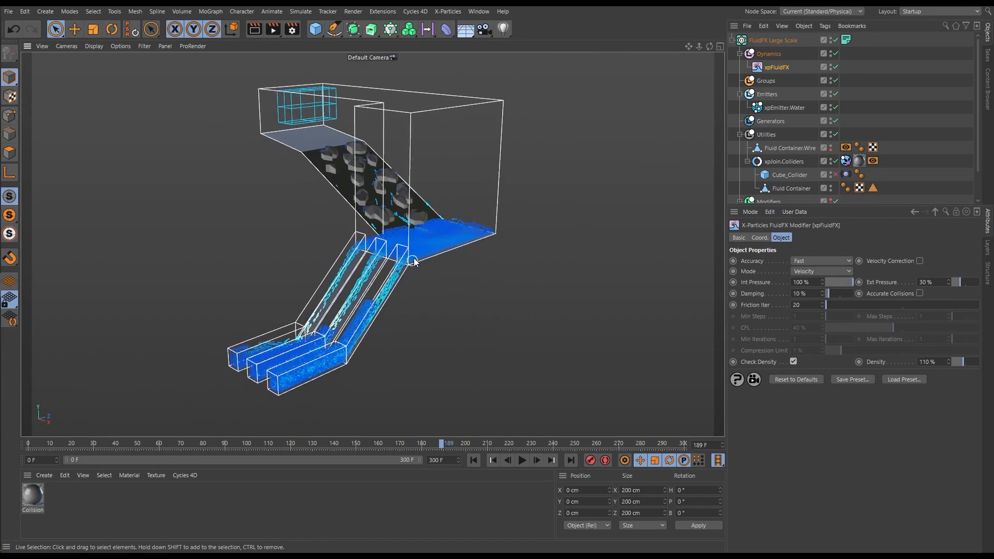
# Examine at frame 189 how the water fills the three sloping channels and their troughs.
pyautogui.keyDown('alt'); pyautogui.moveTo(414, 261); pyautogui.dragTo(410, 247); pyautogui.keyUp('alt')
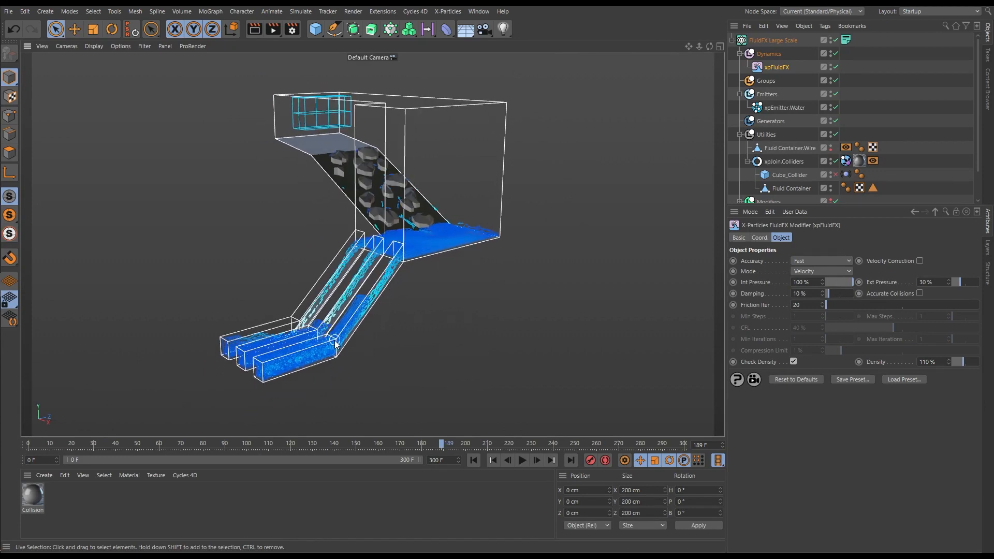
pyautogui.keyDown('alt'); pyautogui.moveTo(335, 345); pyautogui.dragTo(311, 343); pyautogui.keyUp('alt')
pyautogui.keyDown('alt'); pyautogui.moveTo(313, 342); pyautogui.dragTo(352, 333, button='right'); pyautogui.keyUp('alt')
pyautogui.keyDown('alt'); pyautogui.moveTo(355, 333); pyautogui.dragTo(371, 329); pyautogui.keyUp('alt')
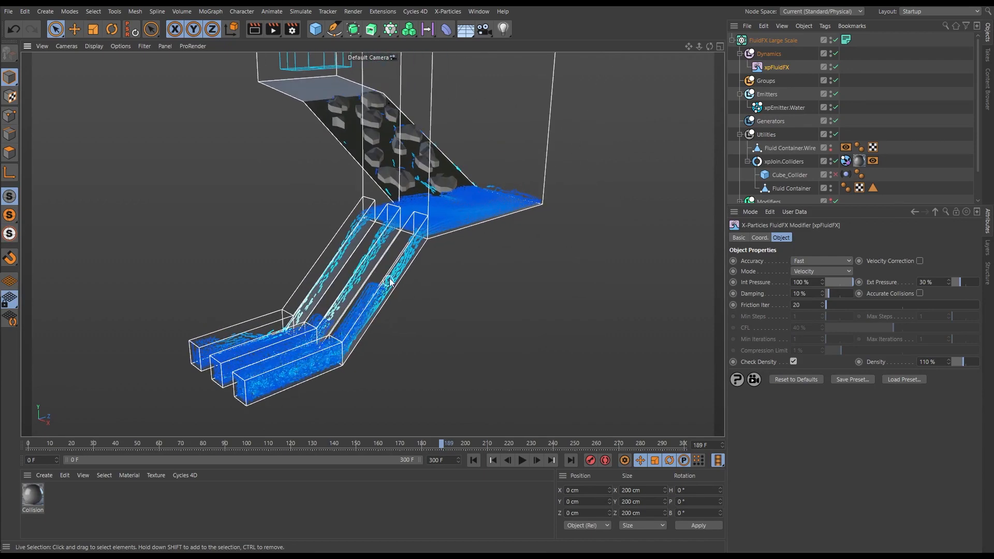
# Replay the simulation from the start to about frame 232 and examine how far the water has backed up in the channels.
pyautogui.click(474, 460)
pyautogui.click(522, 460)
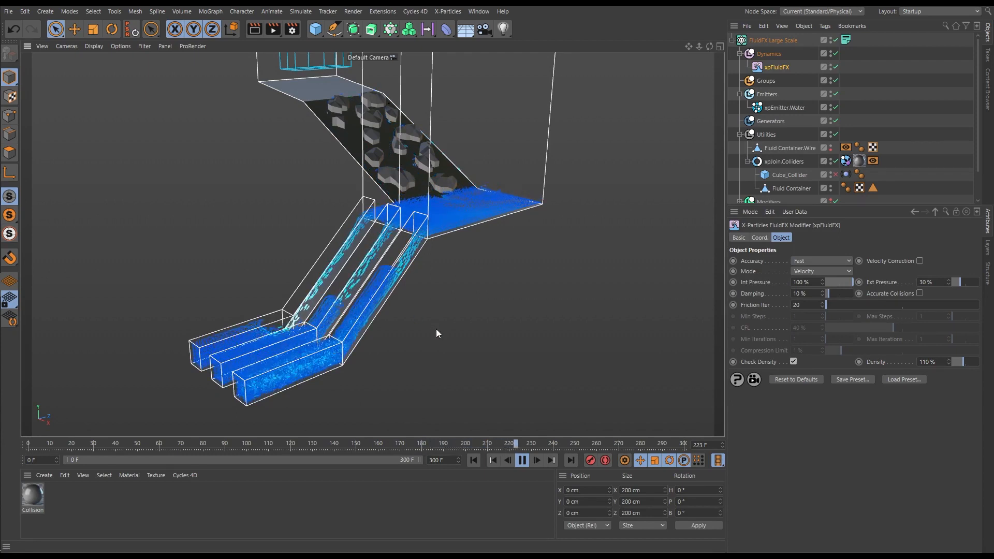
pyautogui.click(523, 461)
pyautogui.moveTo(406, 260)
pyautogui.keyDown('alt'); pyautogui.mouseDown()
pyautogui.moveTo(402, 296)
pyautogui.moveTo(390, 256)
pyautogui.mouseUp(); pyautogui.keyUp('alt')
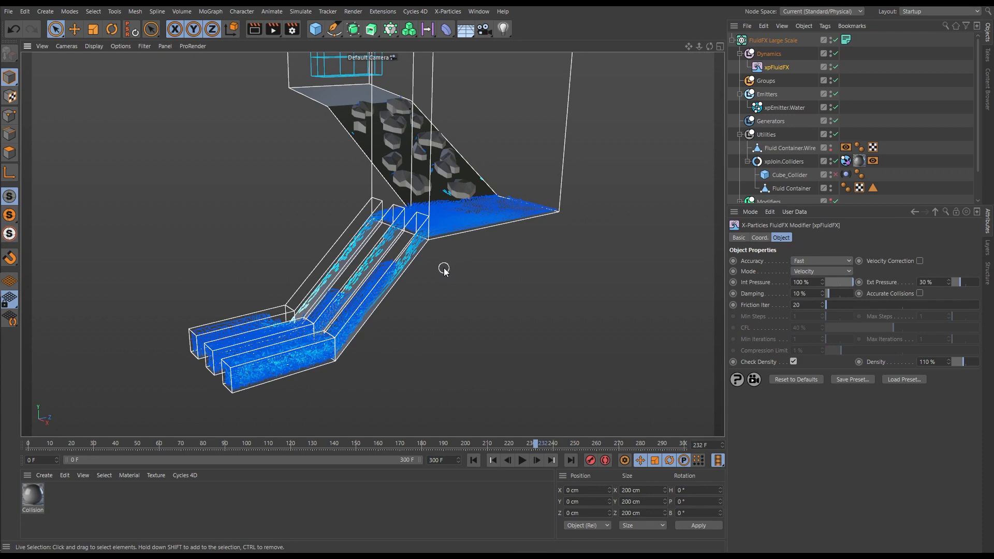
pyautogui.moveTo(379, 291)
pyautogui.keyDown('alt'); pyautogui.mouseDown()
pyautogui.moveTo(386, 309)
pyautogui.moveTo(412, 300)
pyautogui.moveTo(376, 284)
pyautogui.mouseUp(); pyautogui.keyUp('alt')
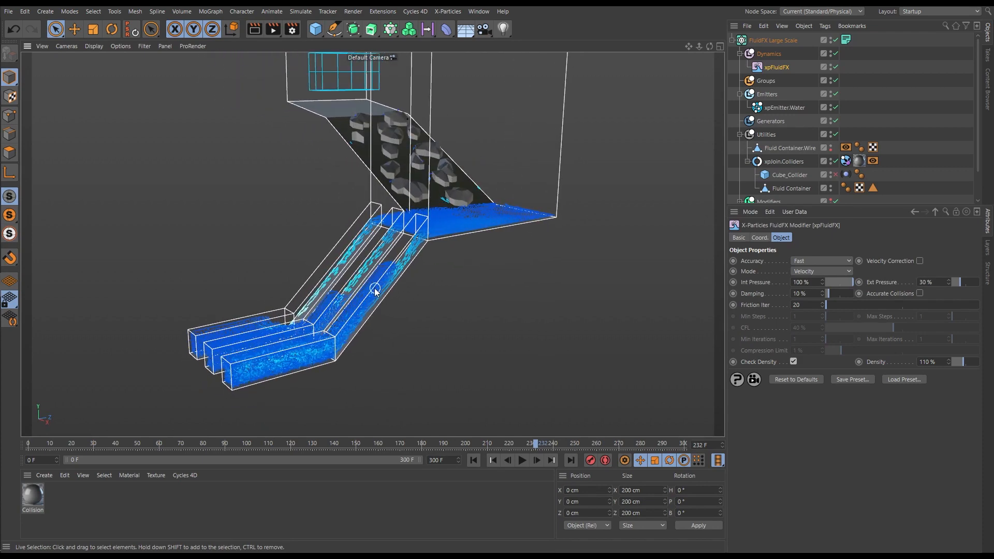
# Replay the simulation from the start to about frame 106 and examine the particles entering the lower troughs up close.
pyautogui.click(472, 460)
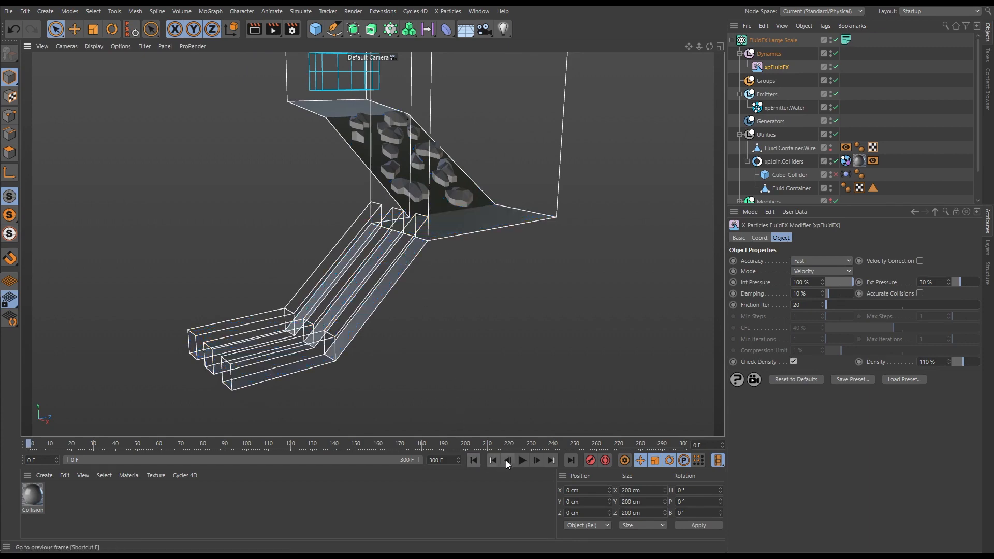
pyautogui.click(521, 460)
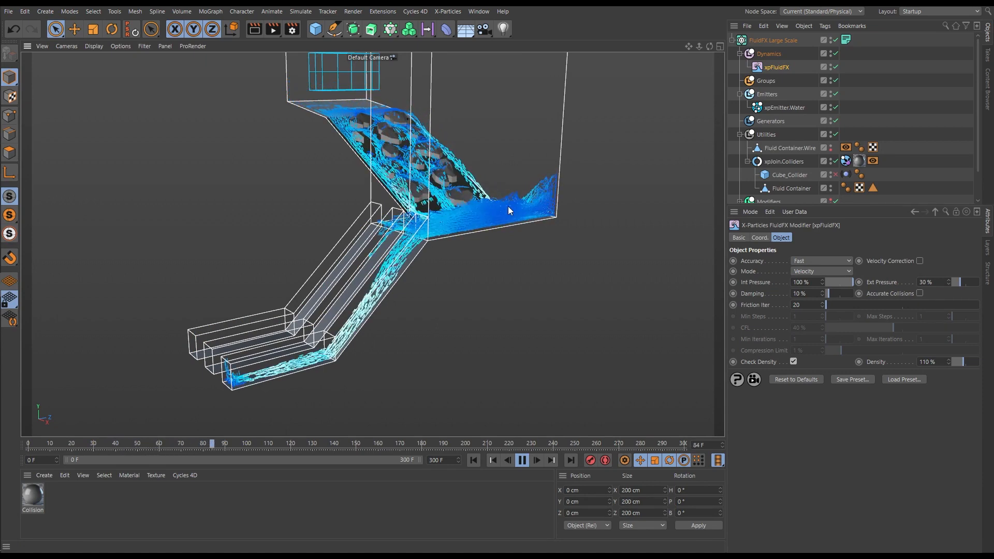
pyautogui.click(522, 460)
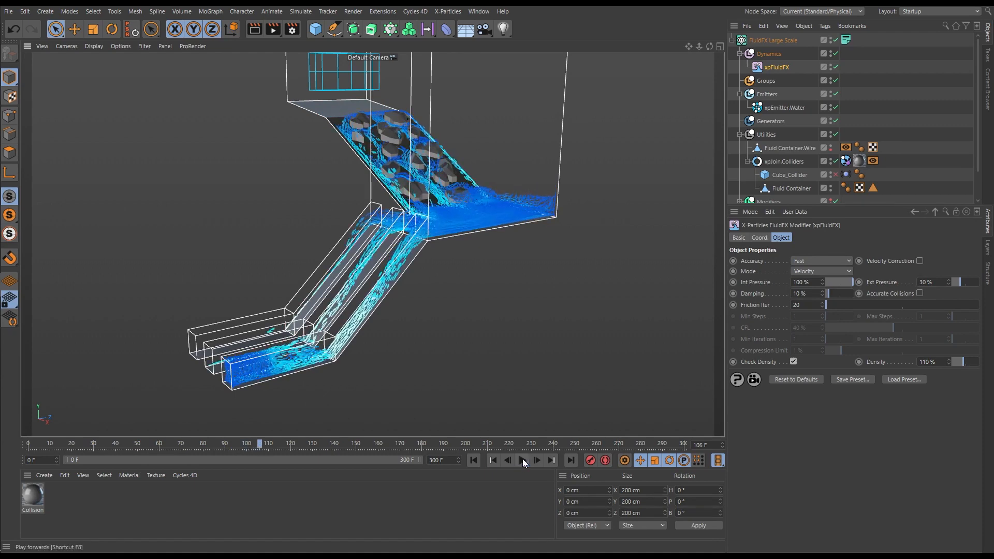
pyautogui.keyDown('alt'); pyautogui.moveTo(270, 362); pyautogui.dragTo(300, 336, button='middle'); pyautogui.keyUp('alt')
pyautogui.keyDown('alt'); pyautogui.moveTo(299, 336); pyautogui.dragTo(369, 332, button='right'); pyautogui.keyUp('alt')
pyautogui.keyDown('alt'); pyautogui.moveTo(368, 332); pyautogui.dragTo(362, 327); pyautogui.keyUp('alt')
pyautogui.keyDown('alt'); pyautogui.moveTo(428, 307); pyautogui.dragTo(467, 274); pyautogui.keyUp('alt')
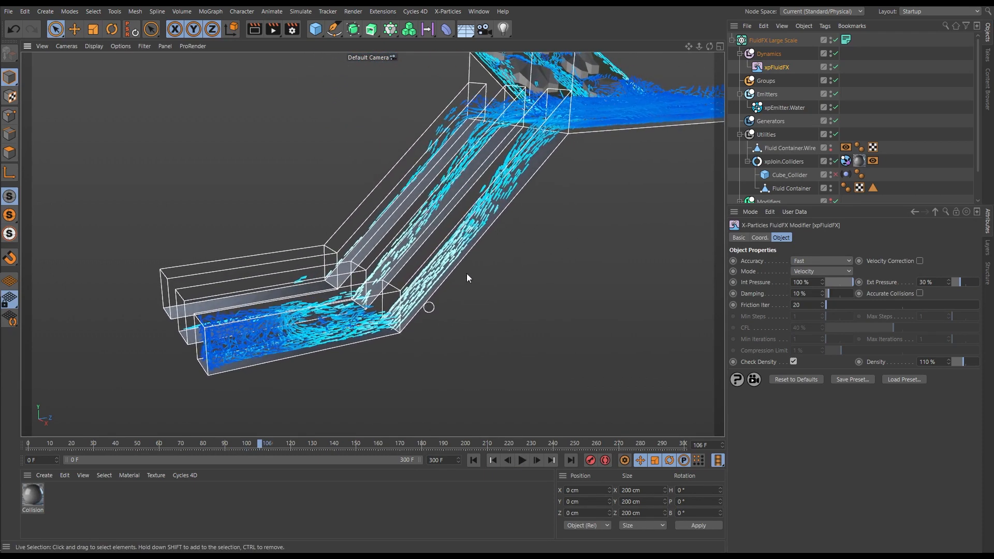
# Continue the simulation from frame 106 to about frame 277 and examine how the lower troughs and sloping channels fill.
pyautogui.click(522, 461)
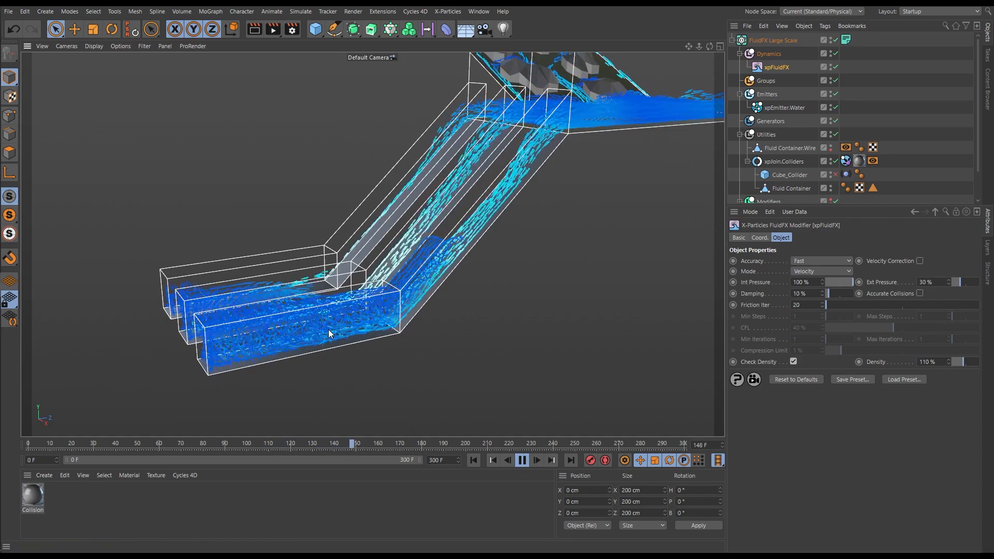
pyautogui.moveTo(317, 331)
pyautogui.keyDown('alt'); pyautogui.mouseDown()
pyautogui.moveTo(294, 334)
pyautogui.moveTo(326, 325)
pyautogui.moveTo(304, 327)
pyautogui.mouseUp(); pyautogui.keyUp('alt')
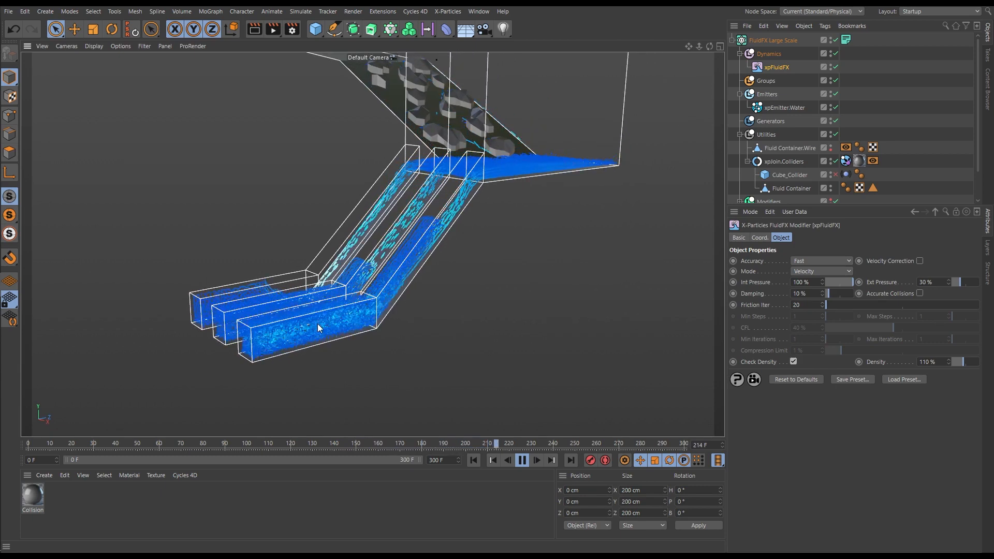
pyautogui.click(522, 460)
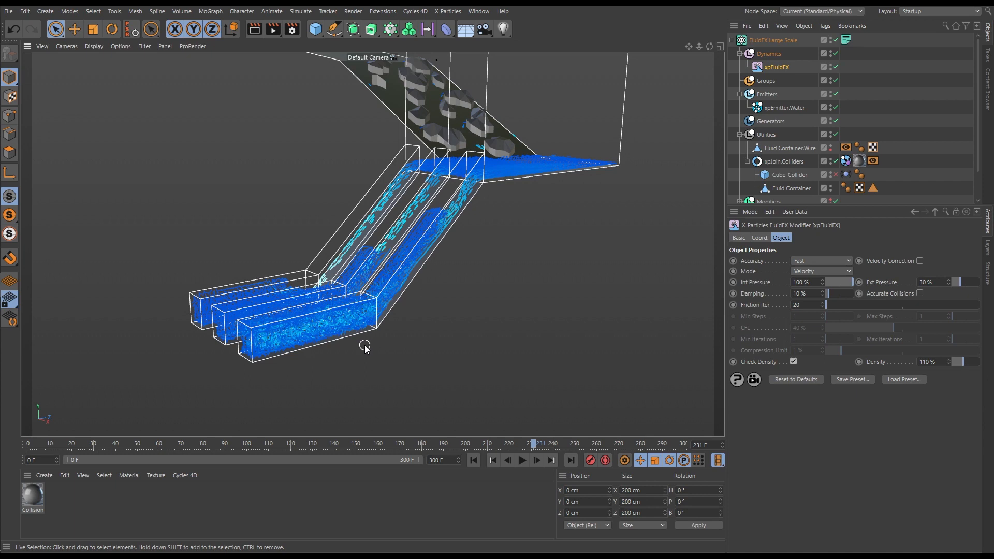
pyautogui.click(522, 460)
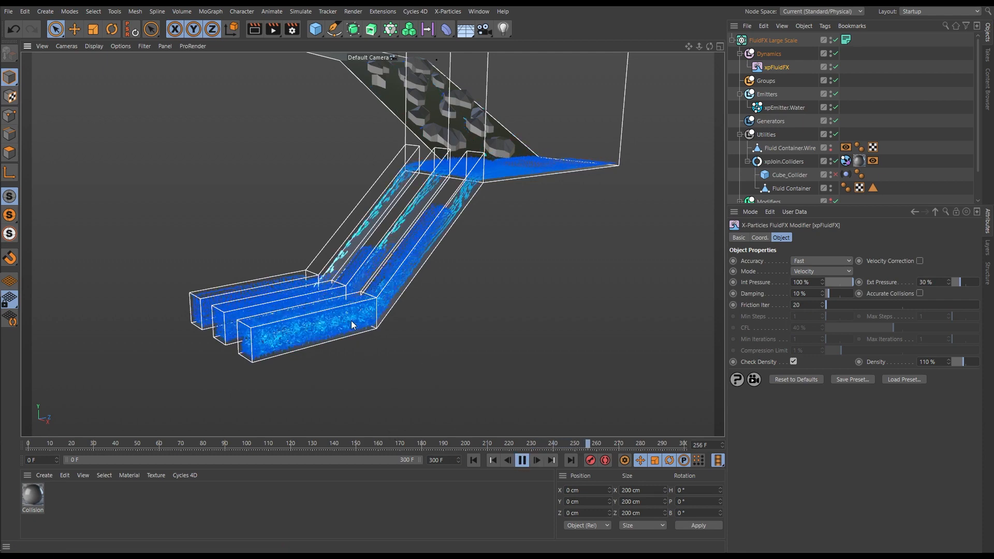
pyautogui.click(521, 460)
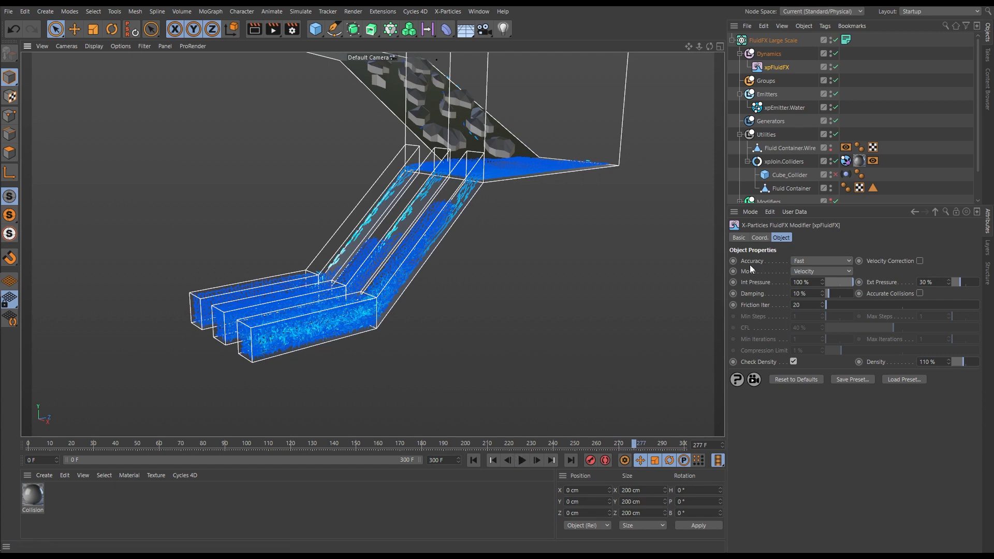
# Set the xpFluidFX accuracy to High and replay the simulation from the start to about frame 197.
pyautogui.click(799, 261)
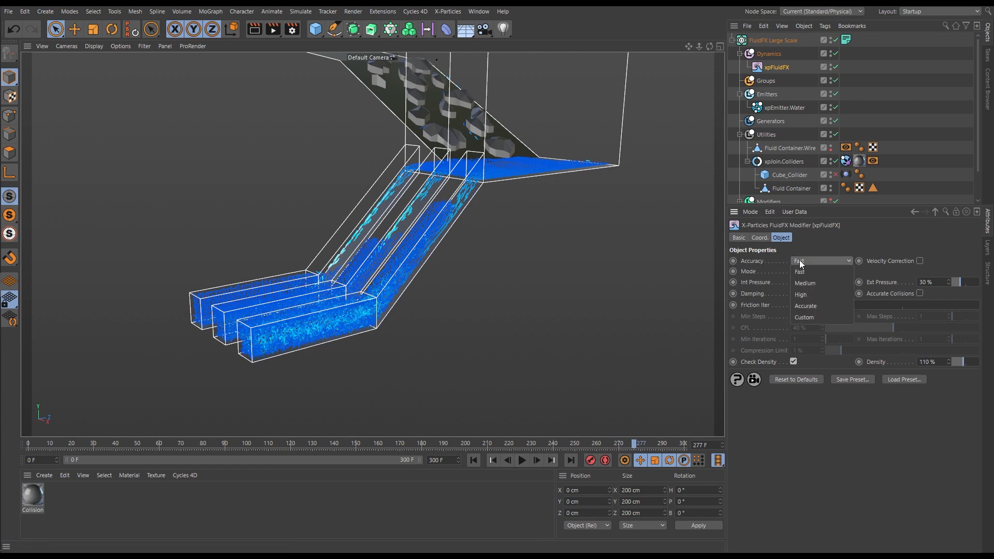
pyautogui.click(803, 294)
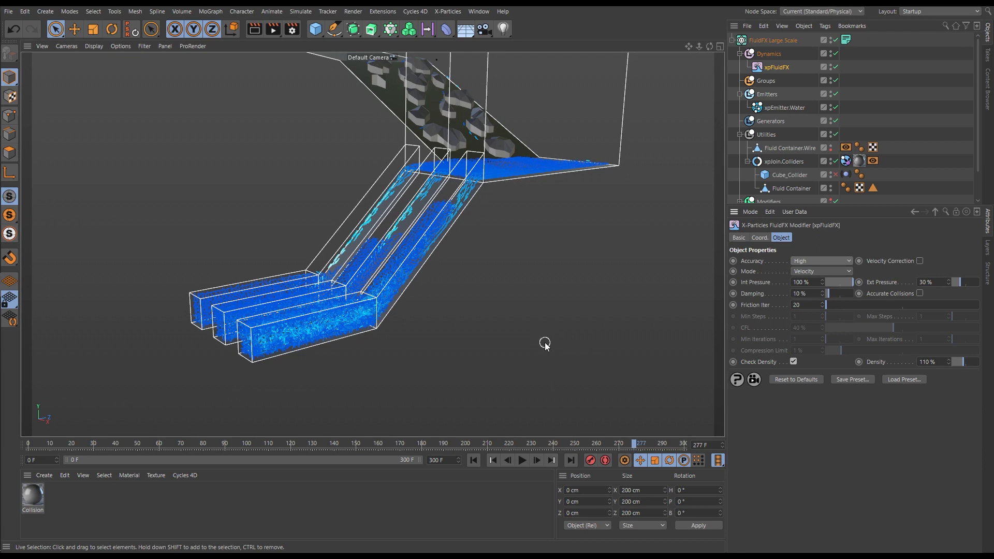
pyautogui.keyDown('alt'); pyautogui.moveTo(503, 275); pyautogui.dragTo(456, 352); pyautogui.keyUp('alt')
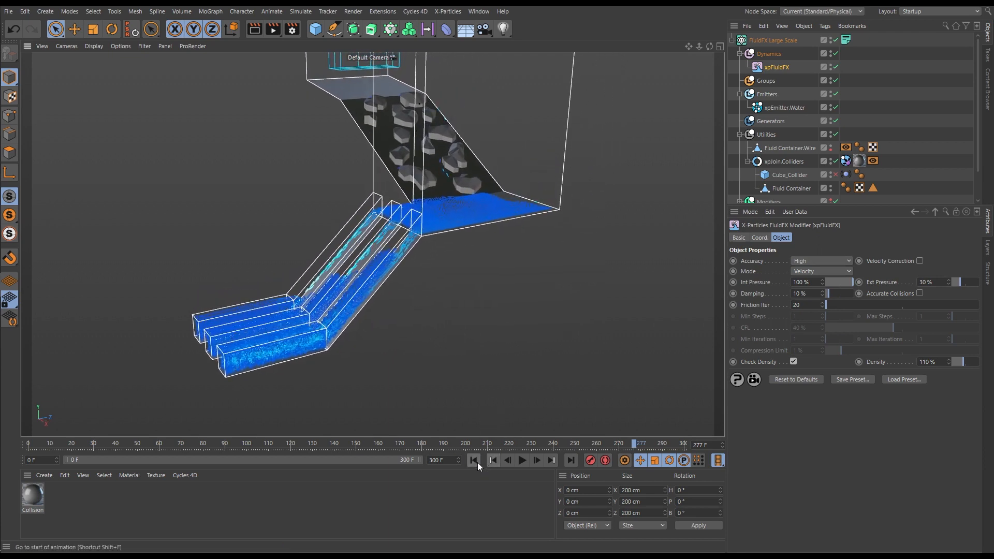
pyautogui.click(473, 460)
pyautogui.click(522, 461)
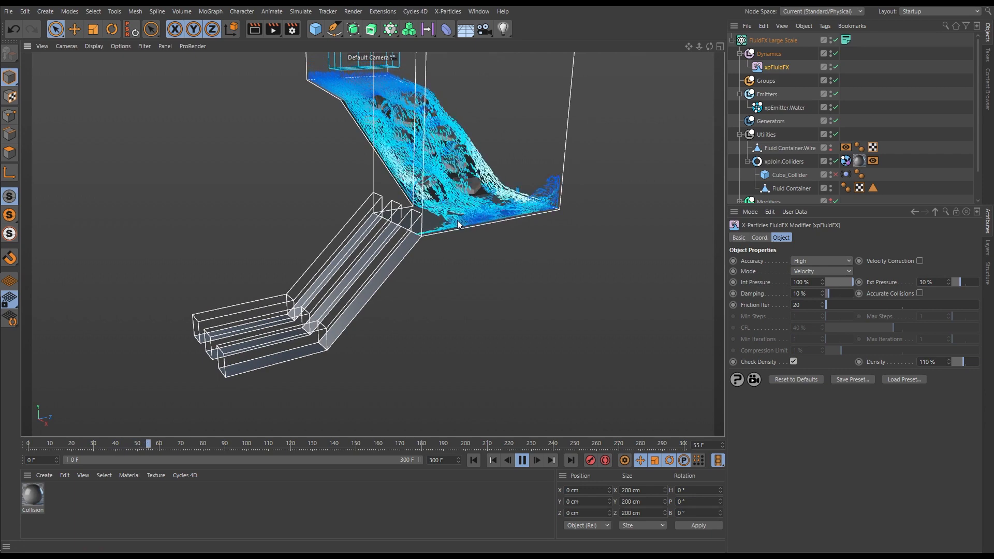
pyautogui.keyDown('alt'); pyautogui.moveTo(306, 338); pyautogui.dragTo(333, 322, button='middle'); pyautogui.keyUp('alt')
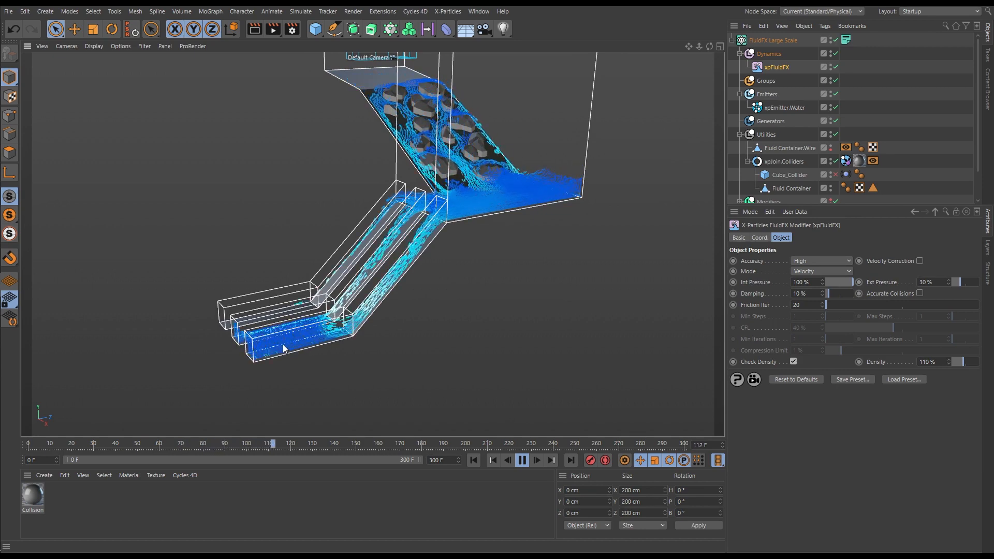
pyautogui.moveTo(303, 337)
pyautogui.keyDown('alt'); pyautogui.mouseDown()
pyautogui.moveTo(317, 328)
pyautogui.moveTo(310, 342)
pyautogui.mouseUp(); pyautogui.keyUp('alt')
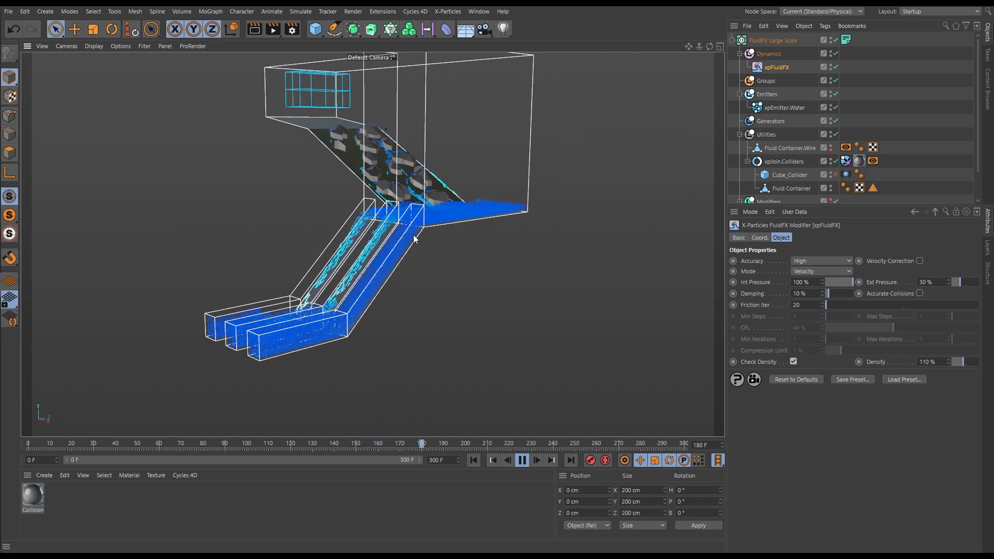
pyautogui.click(523, 460)
# Examine at frame 197 how the water fills the troughs and channels, from the side and from above.
pyautogui.scroll(3, 366, 276)
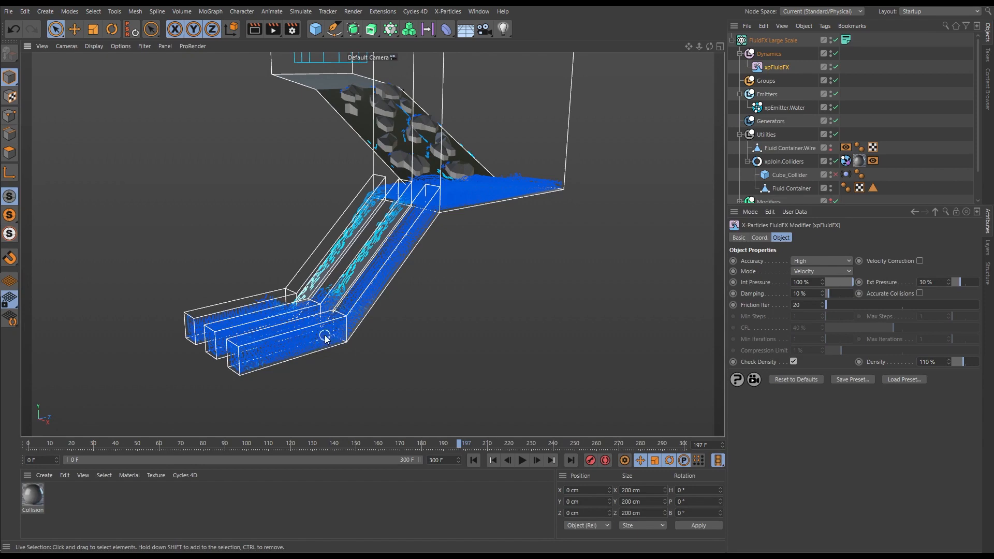
pyautogui.keyDown('alt'); pyautogui.moveTo(310, 346); pyautogui.dragTo(257, 335); pyautogui.keyUp('alt')
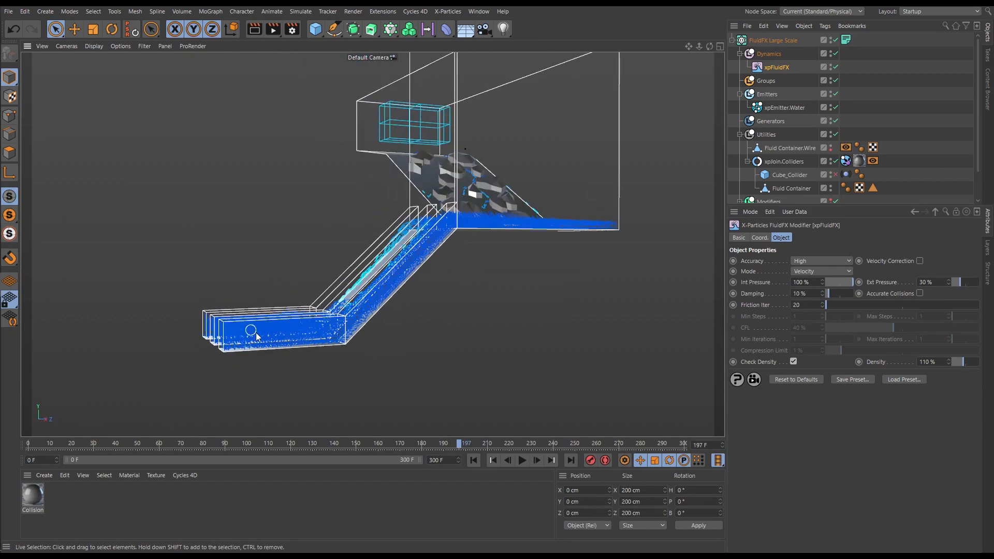
pyautogui.keyDown('alt'); pyautogui.moveTo(434, 235); pyautogui.dragTo(459, 279); pyautogui.keyUp('alt')
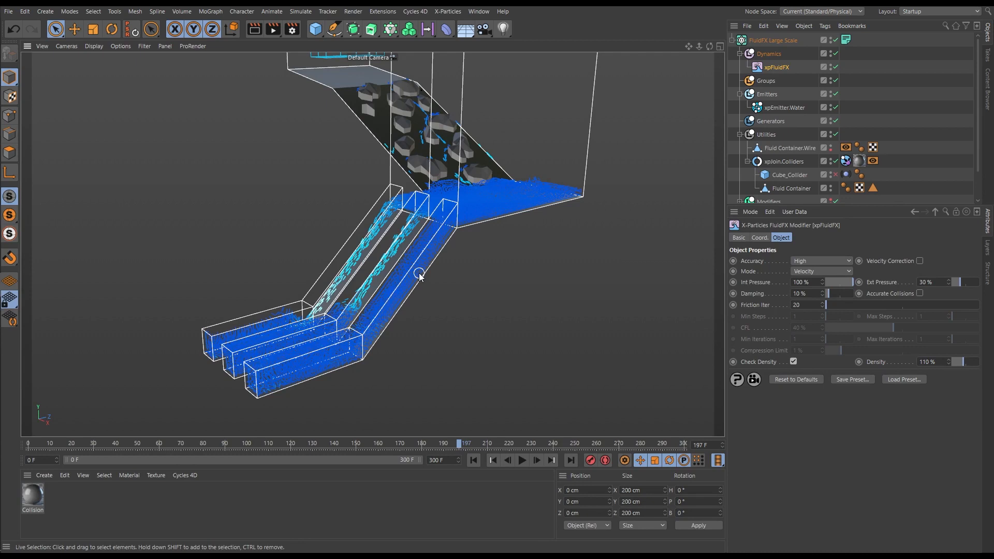
# Set the xpFluidFX accuracy to Accurate and replay the simulation from the start past frame 143.
pyautogui.click(809, 261)
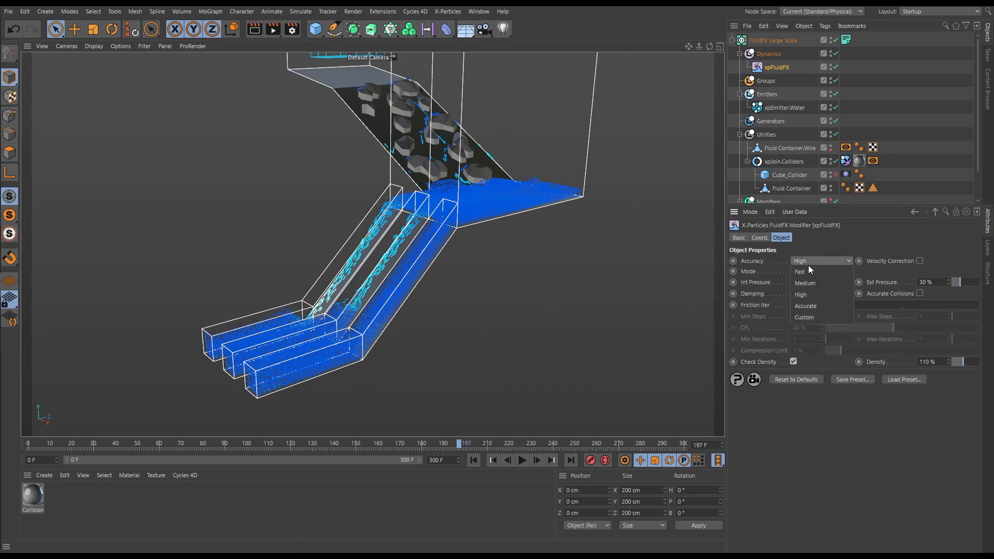
pyautogui.click(805, 305)
pyautogui.click(473, 460)
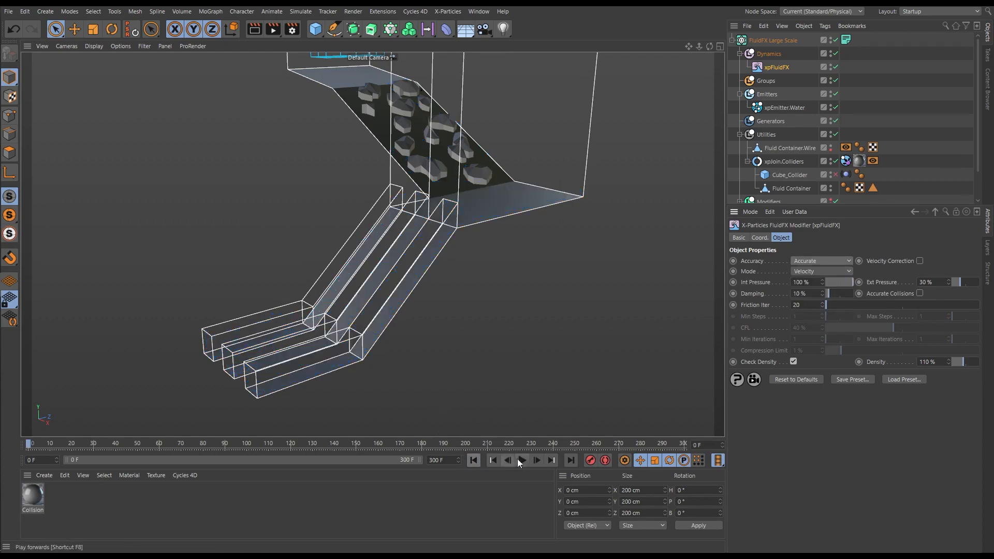
pyautogui.click(521, 460)
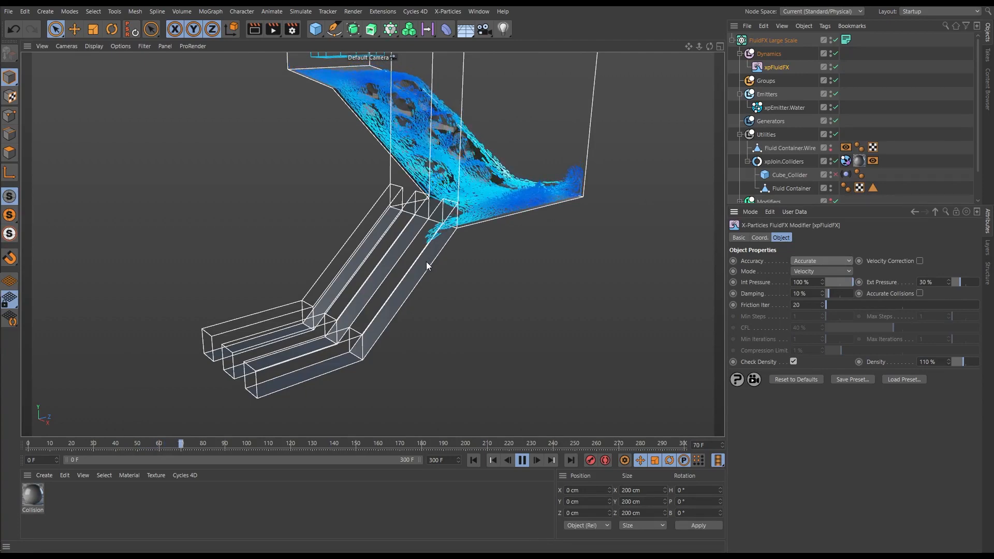
pyautogui.keyDown('alt'); pyautogui.moveTo(418, 255); pyautogui.dragTo(407, 242); pyautogui.keyUp('alt')
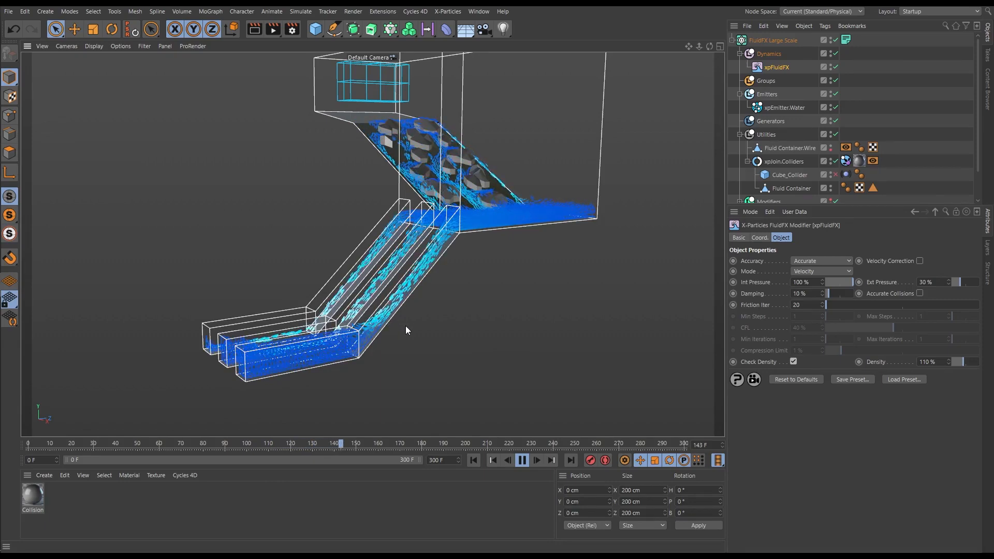
pyautogui.keyDown('alt'); pyautogui.moveTo(409, 327); pyautogui.dragTo(388, 336); pyautogui.keyUp('alt')
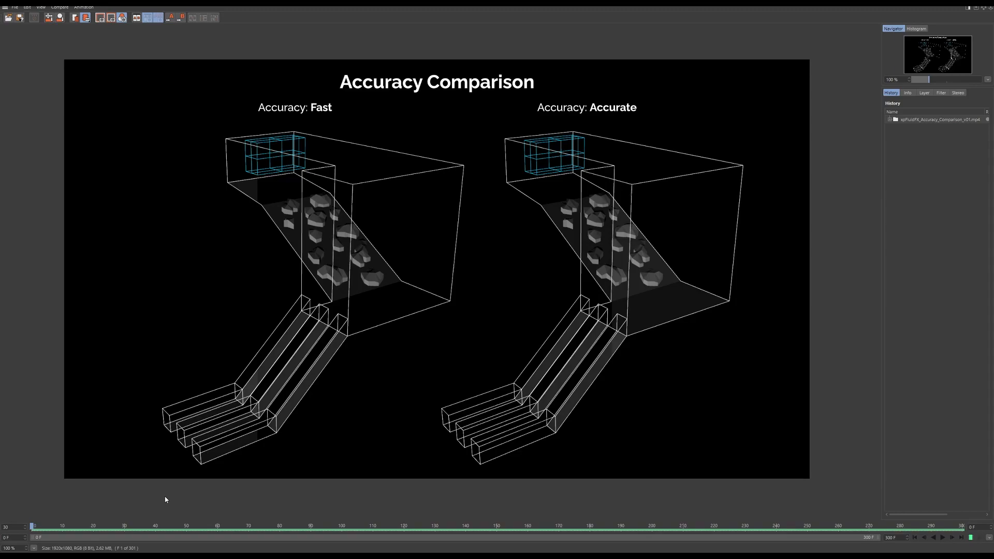
# Play the Accuracy Comparison clip twice from the start and compare the Fast and Accurate water levels in the troughs.
pyautogui.press('space')
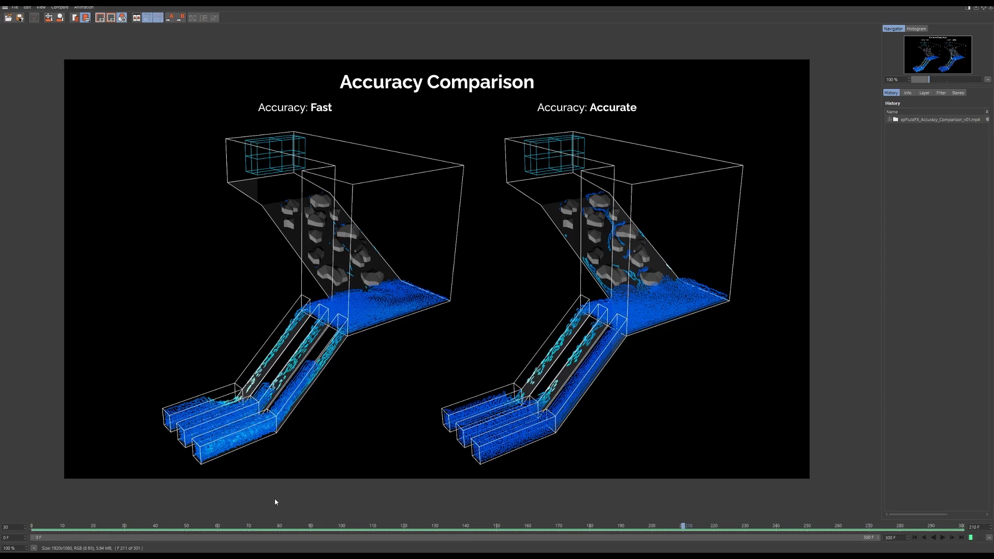
pyautogui.moveTo(263, 528); pyautogui.dragTo(6, 531)
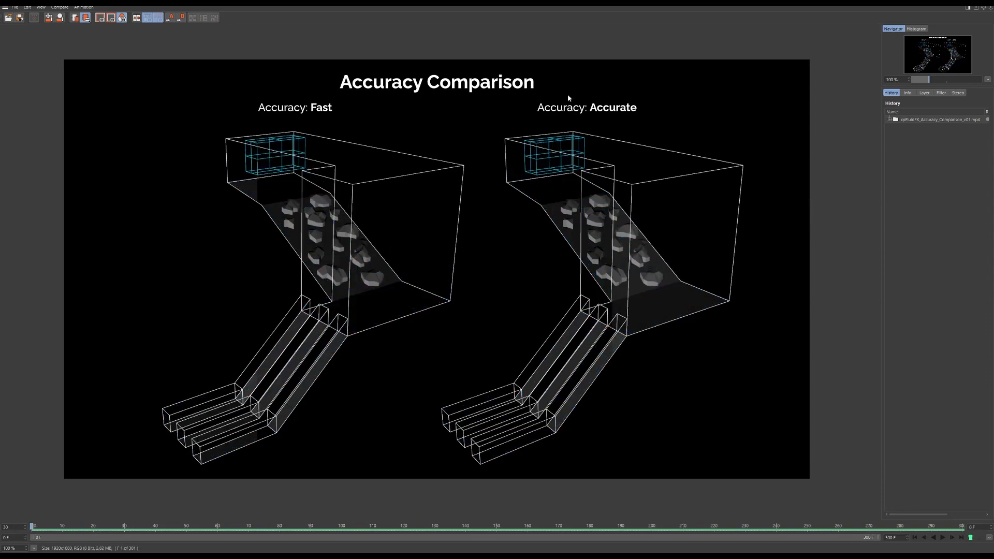
pyautogui.press('space')
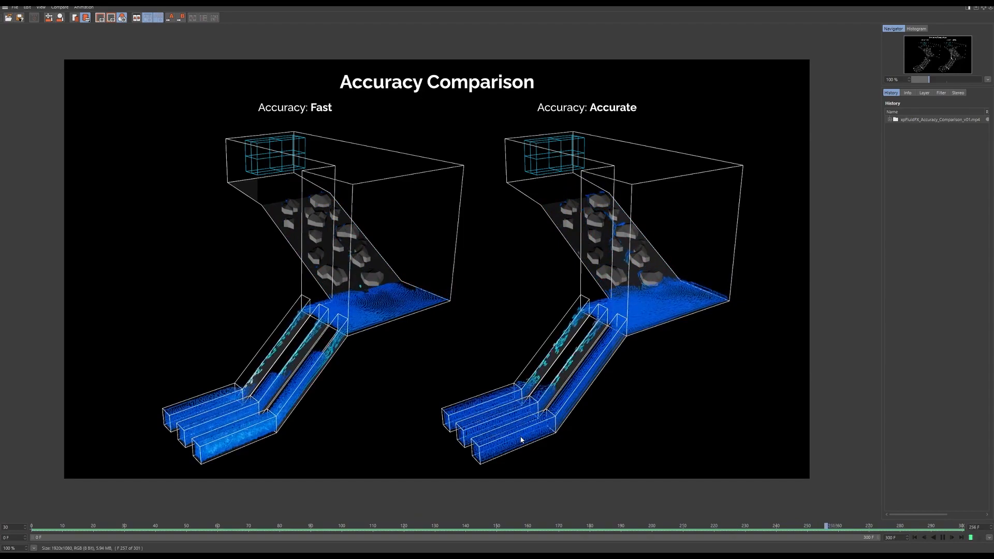
pyautogui.moveTo(629, 526); pyautogui.dragTo(416, 526)
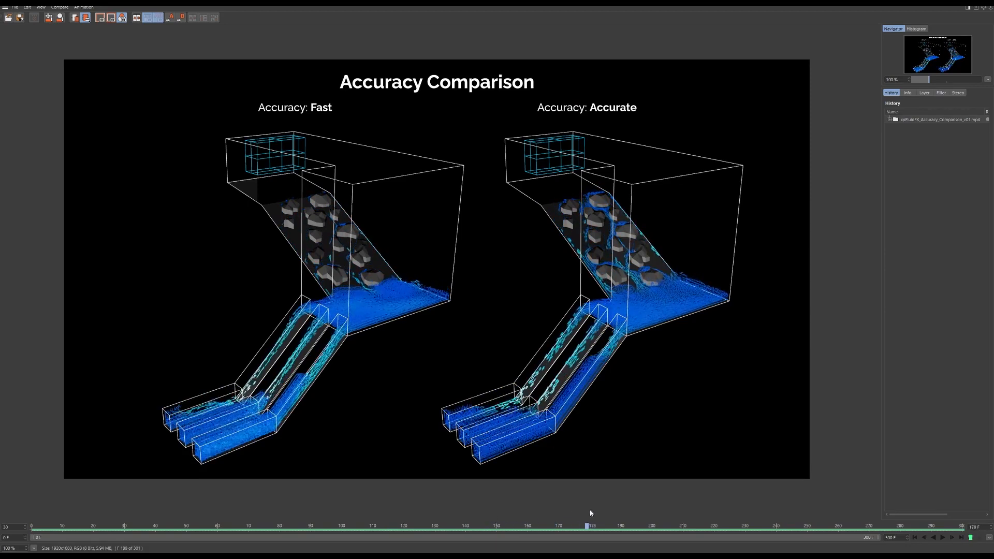
# Replay the early part of the comparison clip repeatedly, up to about frame 127, comparing how the water flows over the rocks.
pyautogui.moveTo(715, 492); pyautogui.dragTo(24, 510)
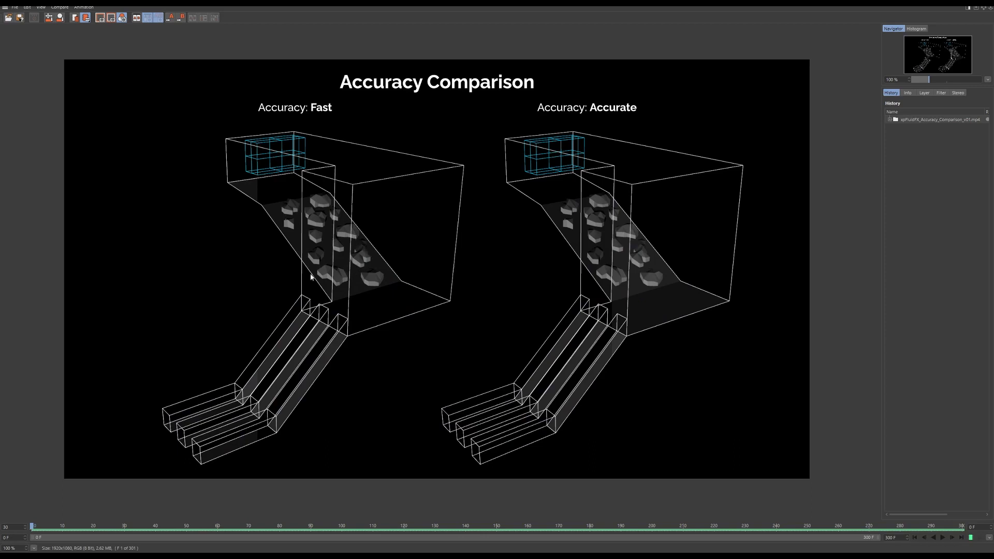
pyautogui.press('space')
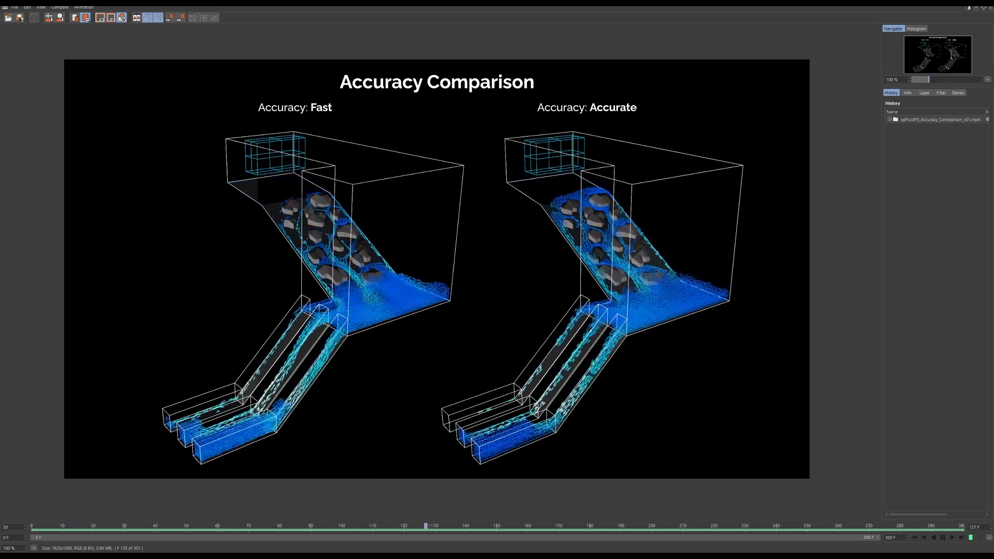
pyautogui.press('space')
pyautogui.moveTo(359, 526); pyautogui.dragTo(124, 526)
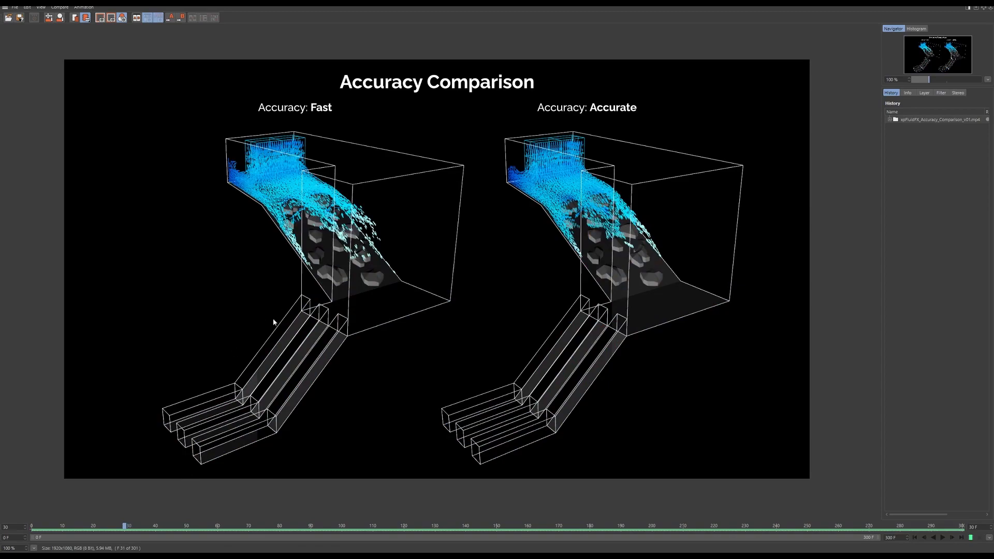
pyautogui.press('space')
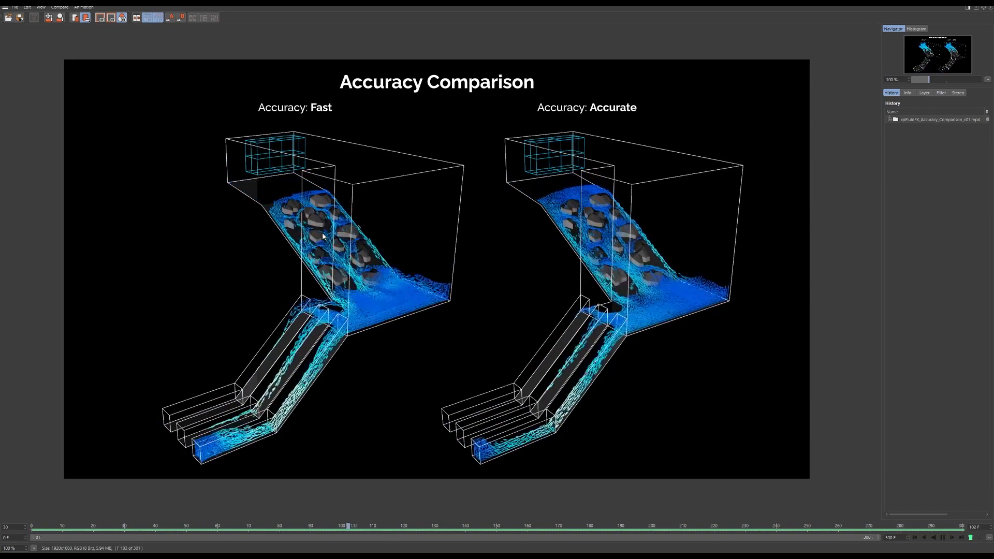
pyautogui.press('space')
pyautogui.moveTo(199, 529); pyautogui.dragTo(105, 532)
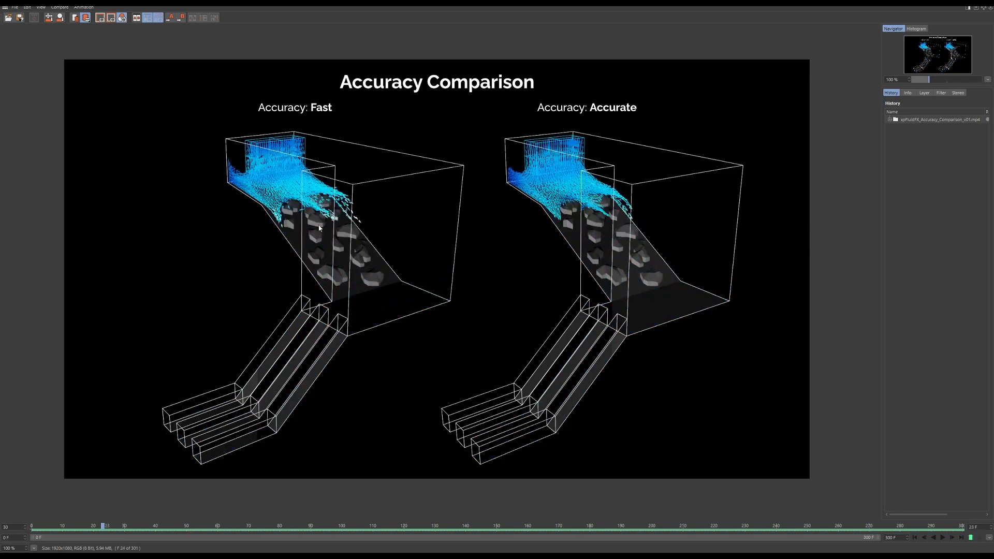
pyautogui.press('space')
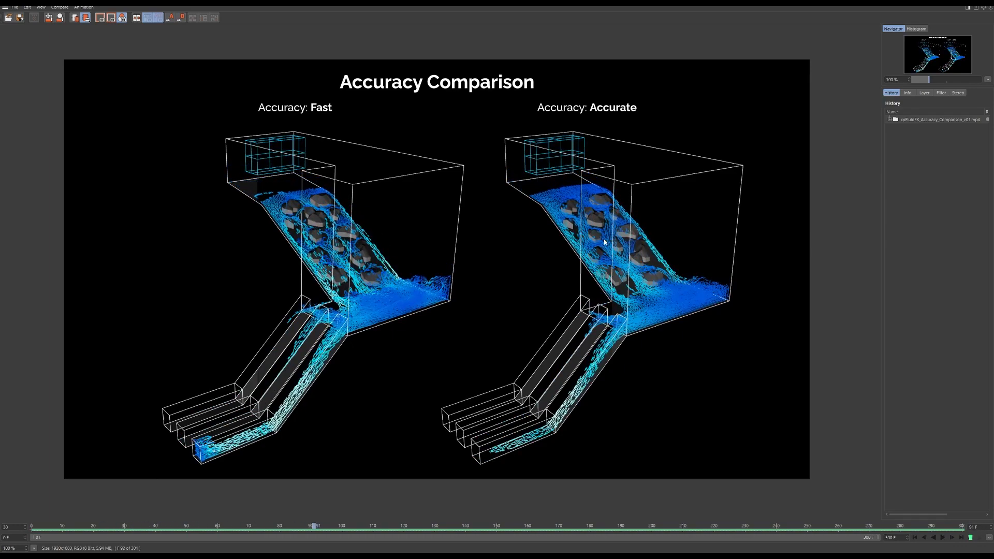
# Replay the comparison clip from about frame 19 to frame 187 and compare how the channels fill in both versions.
pyautogui.moveTo(254, 525); pyautogui.dragTo(90, 528)
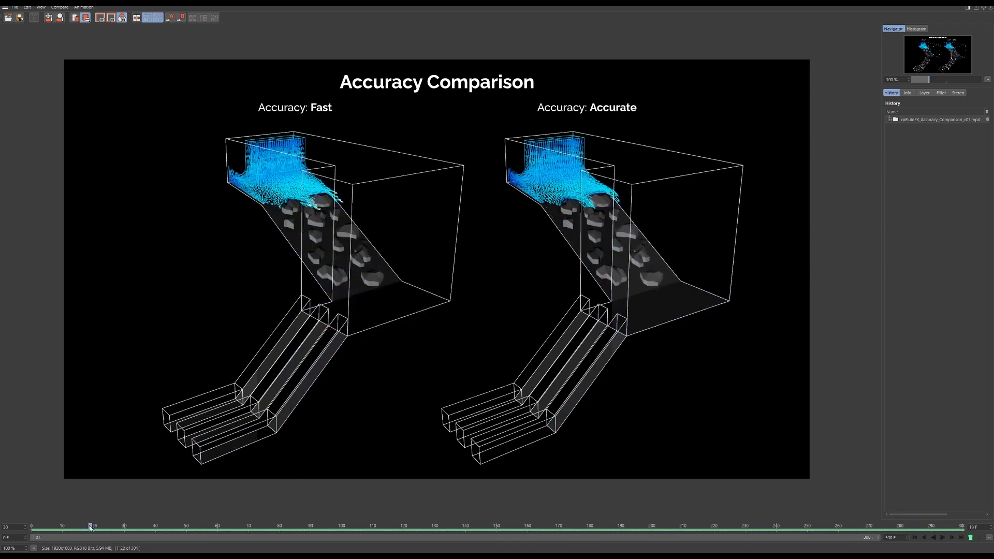
pyautogui.press('space')
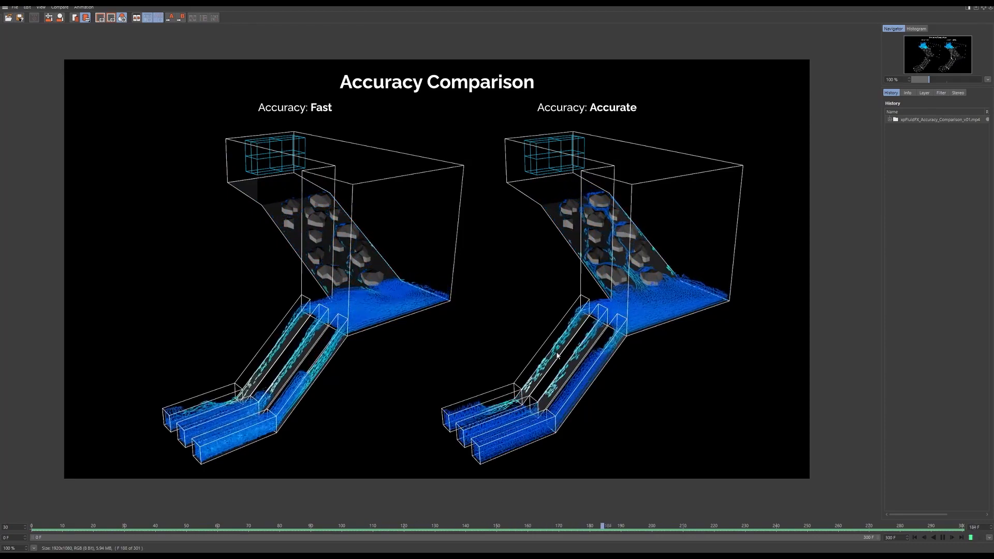
pyautogui.press('space')
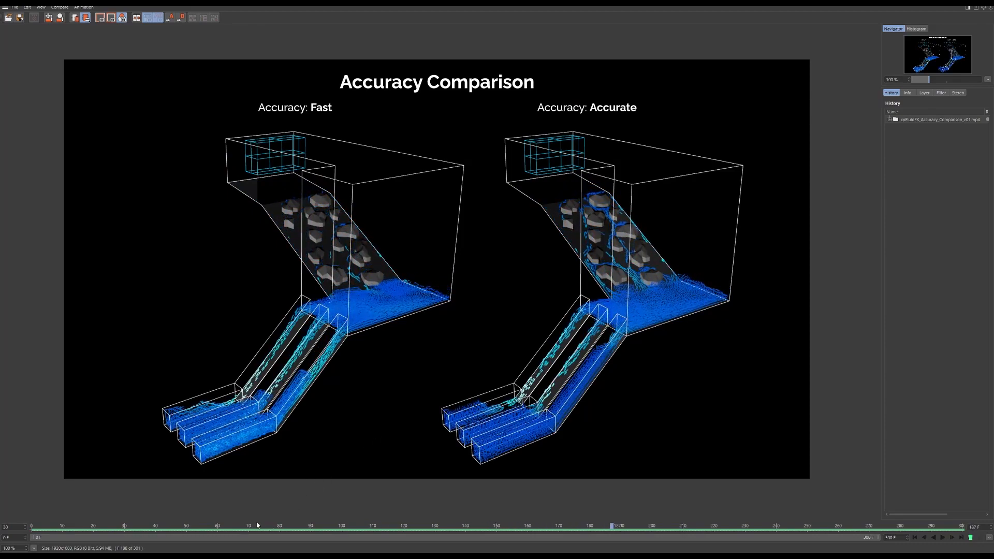
# Replay the comparison clip from frame 17 to about frame 59 and compare the first water running down the rocky slope.
pyautogui.moveTo(256, 525); pyautogui.dragTo(84, 527)
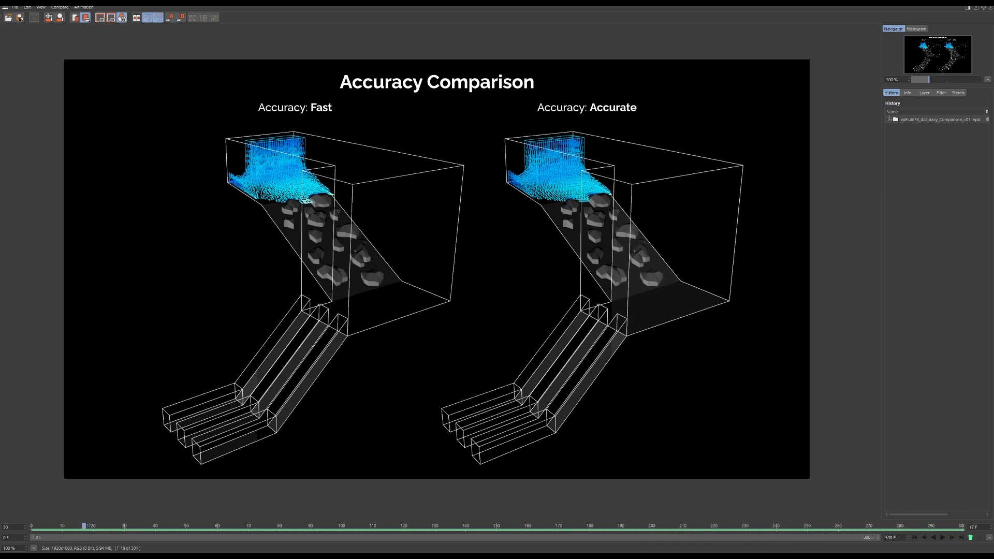
pyautogui.press('space')
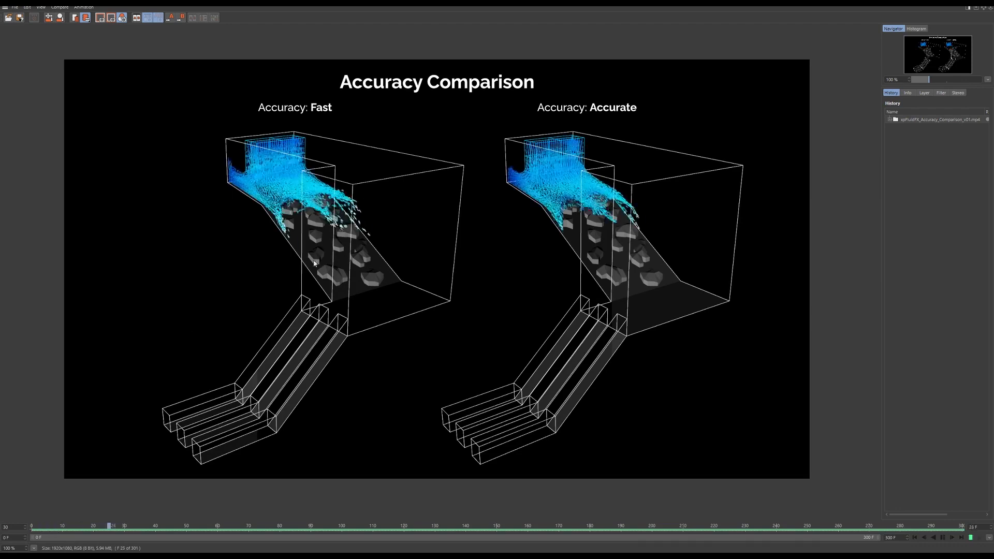
pyautogui.press('space')
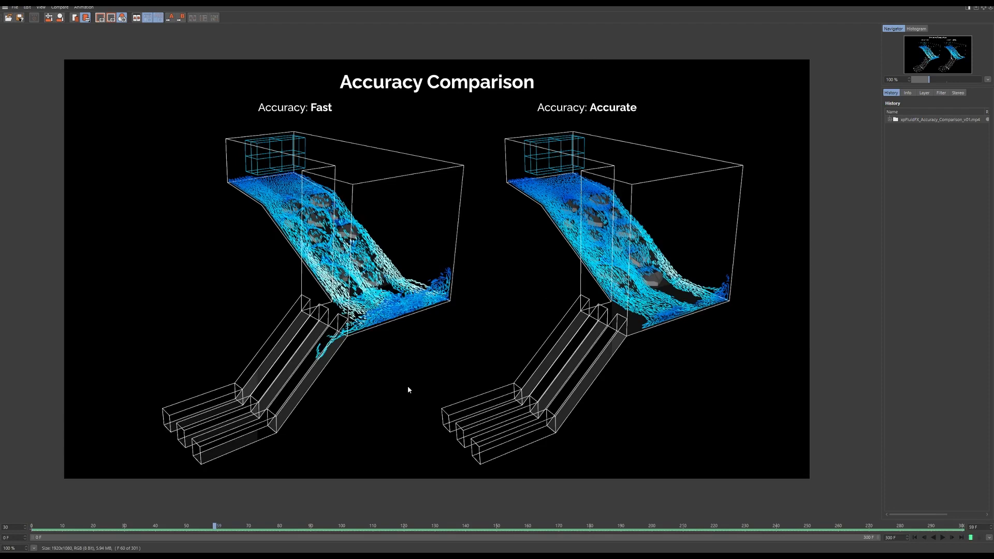
# Replay the comparison clip from frame 14 and again from frame 0, comparing how the water drains into the channels with Fast and Accurate.
pyautogui.moveTo(208, 526); pyautogui.dragTo(74, 526)
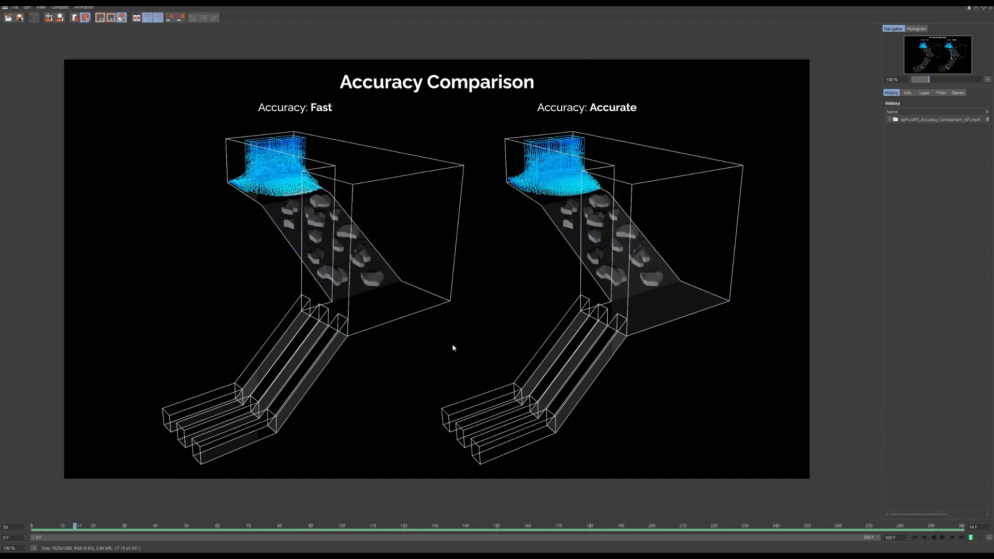
pyautogui.press('space')
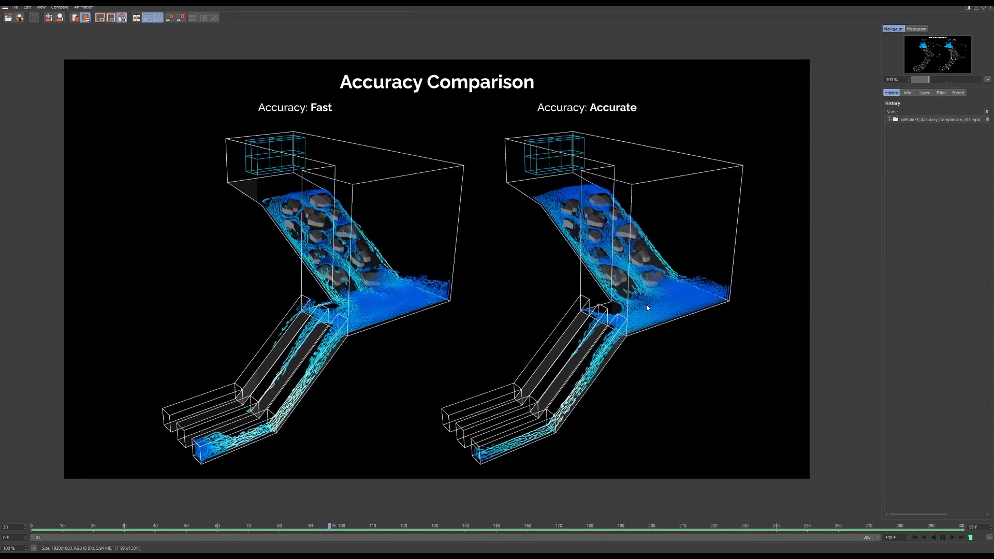
pyautogui.press('space')
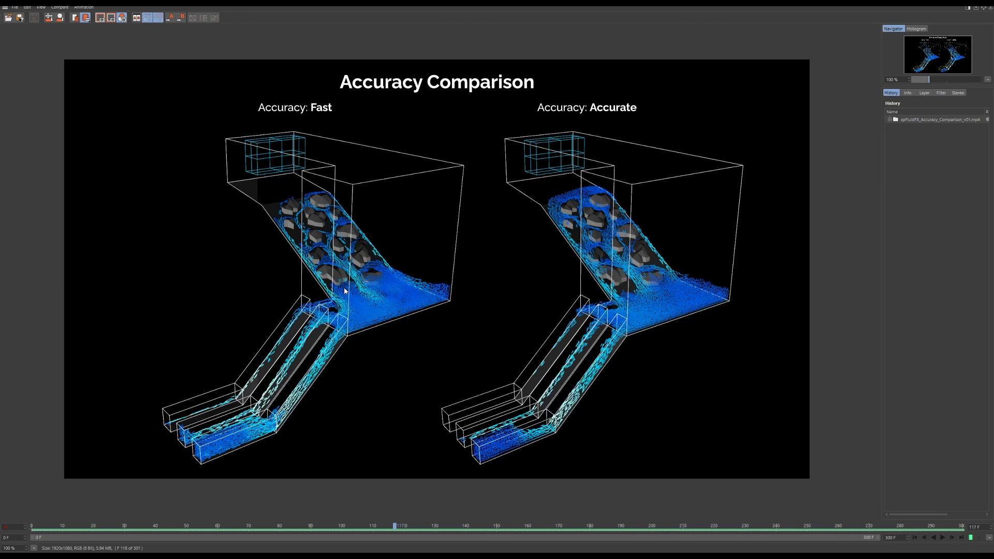
pyautogui.moveTo(192, 526); pyautogui.dragTo(30, 524)
pyautogui.press('F8')
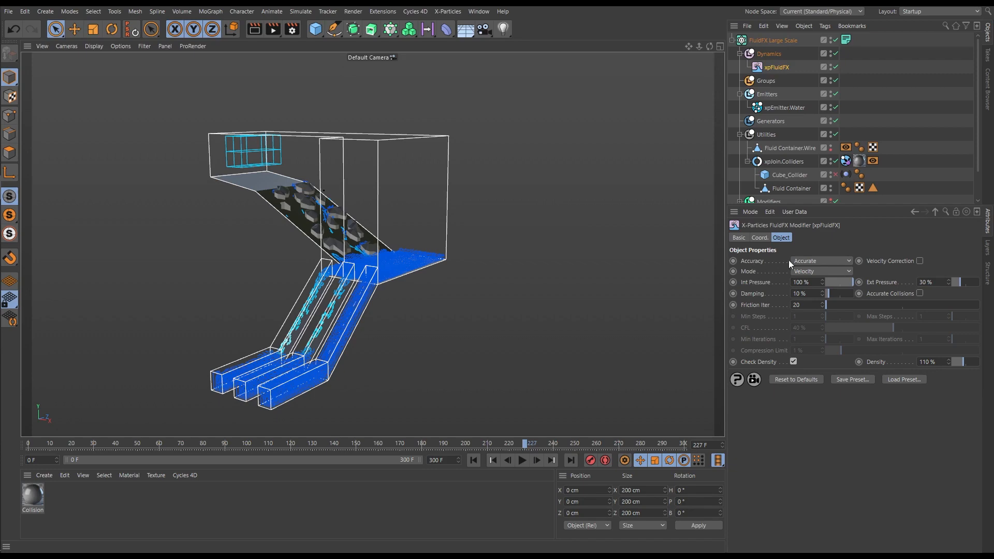
# Set the xpFluidFX modifier's accuracy to Fast and turn off Check Density.
pyautogui.click(807, 261)
pyautogui.click(807, 274)
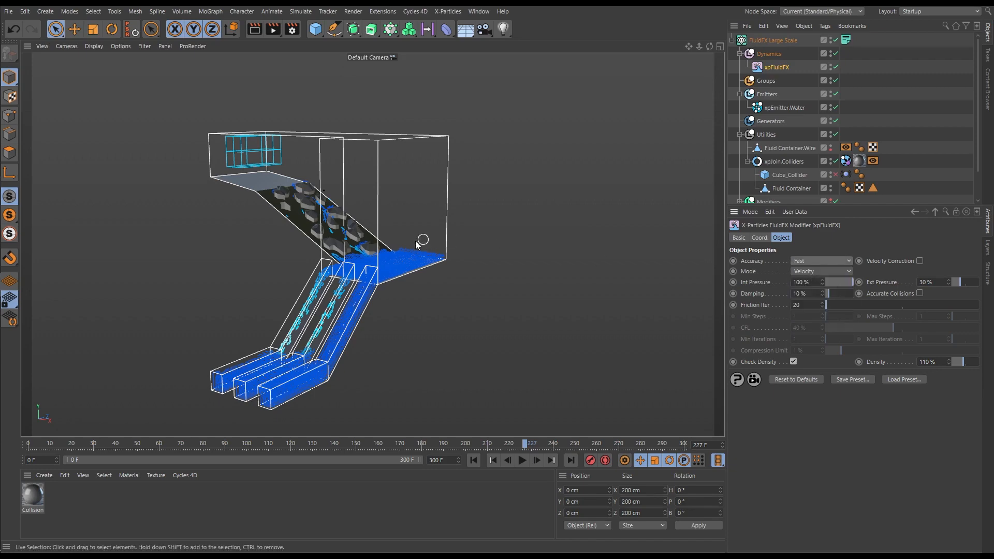
pyautogui.keyDown('alt'); pyautogui.moveTo(283, 167); pyautogui.dragTo(353, 211, button='middle'); pyautogui.keyUp('alt')
pyautogui.scroll(8, 332, 199)
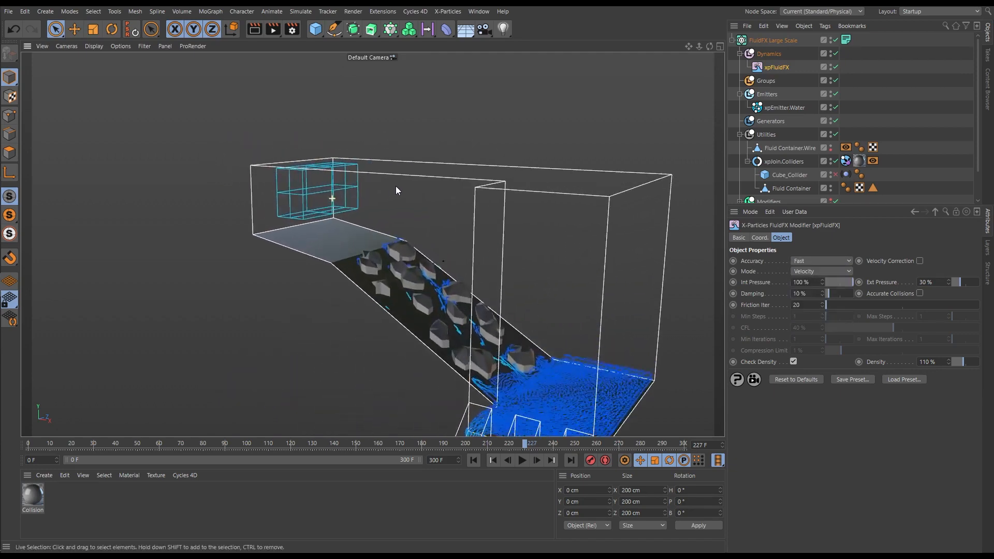
pyautogui.scroll(6, 331, 205)
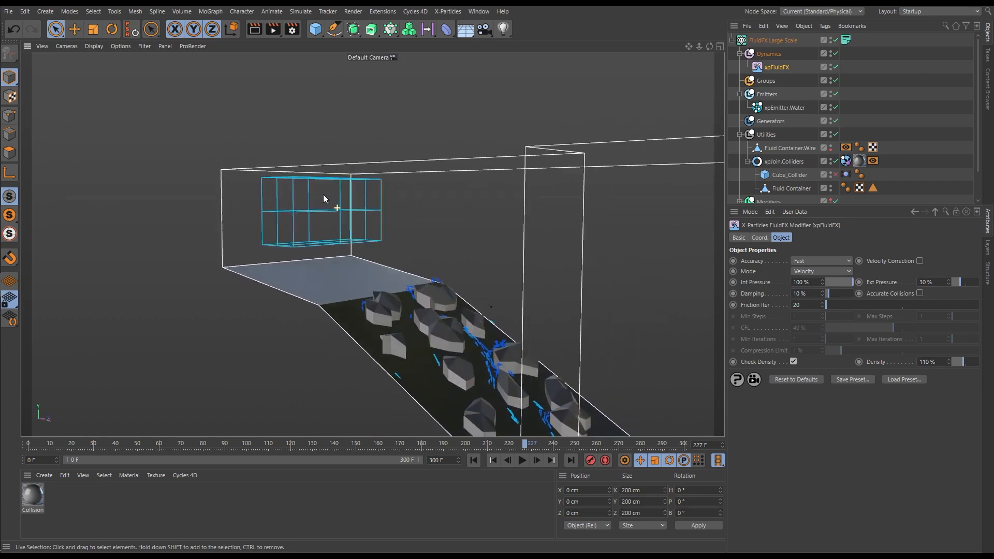
pyautogui.keyDown('alt'); pyautogui.moveTo(390, 210); pyautogui.dragTo(369, 246); pyautogui.keyUp('alt')
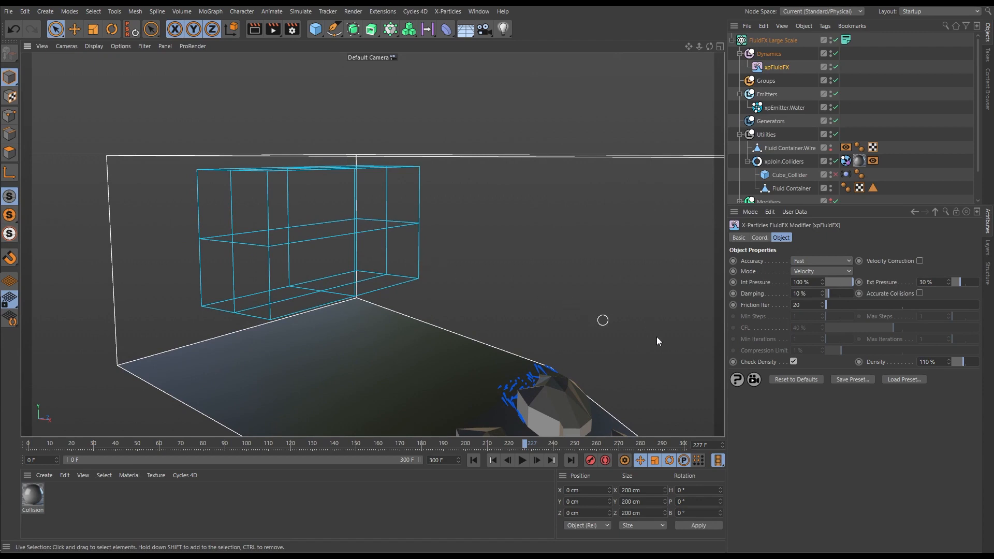
pyautogui.click(794, 362)
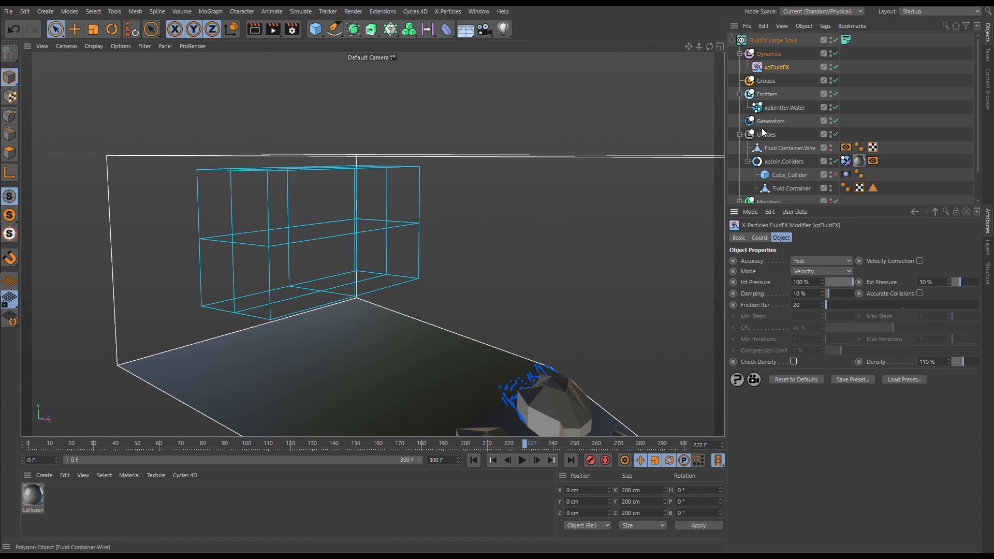
# Open the water emitter's emission settings, disable xpFluidFX and advance from the start to frame 1 to inspect the emitted particle block.
pyautogui.click(770, 107)
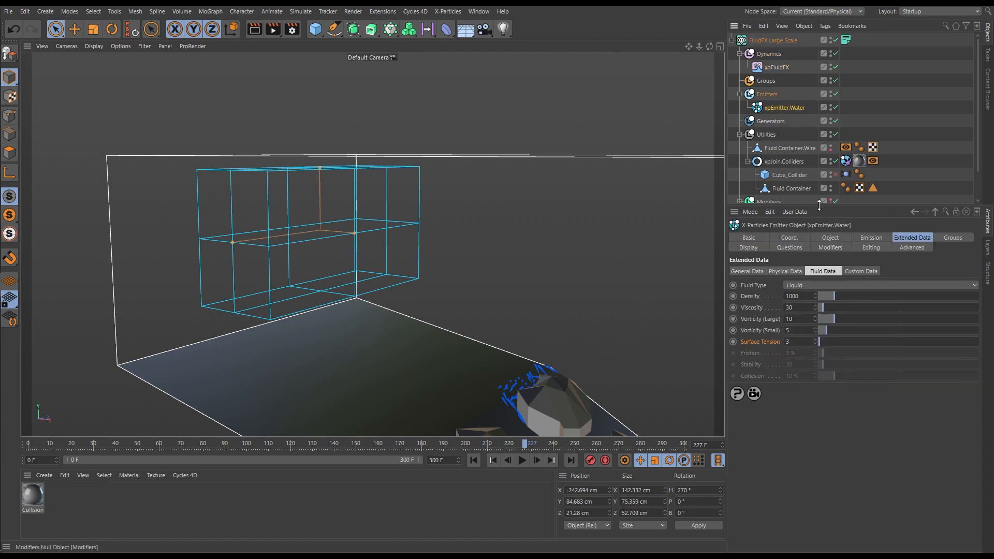
pyautogui.click(869, 239)
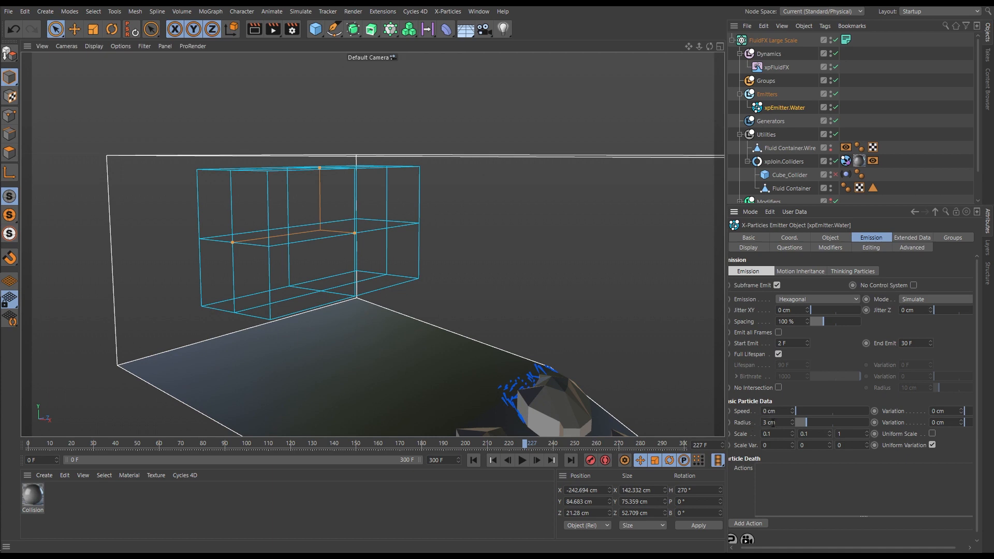
pyautogui.click(473, 460)
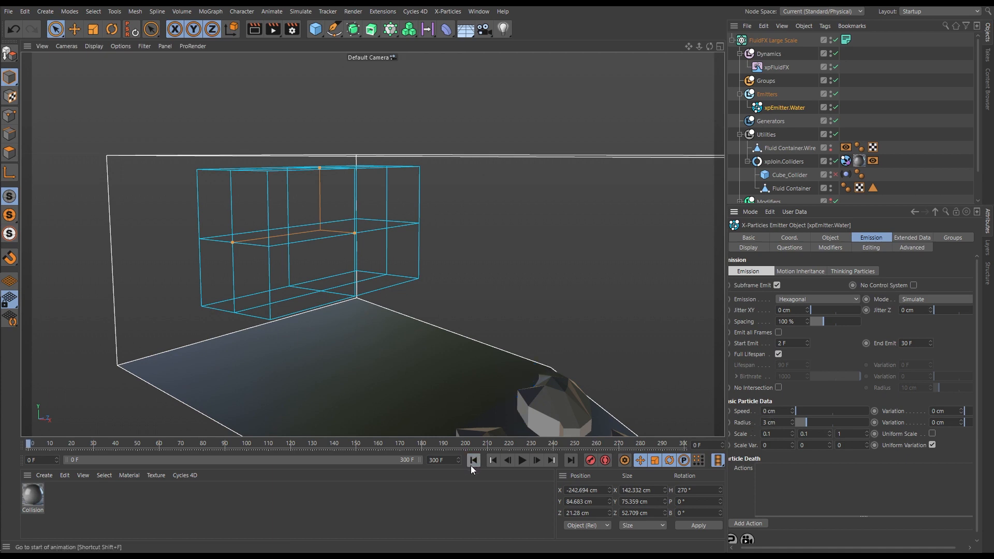
pyautogui.click(835, 67)
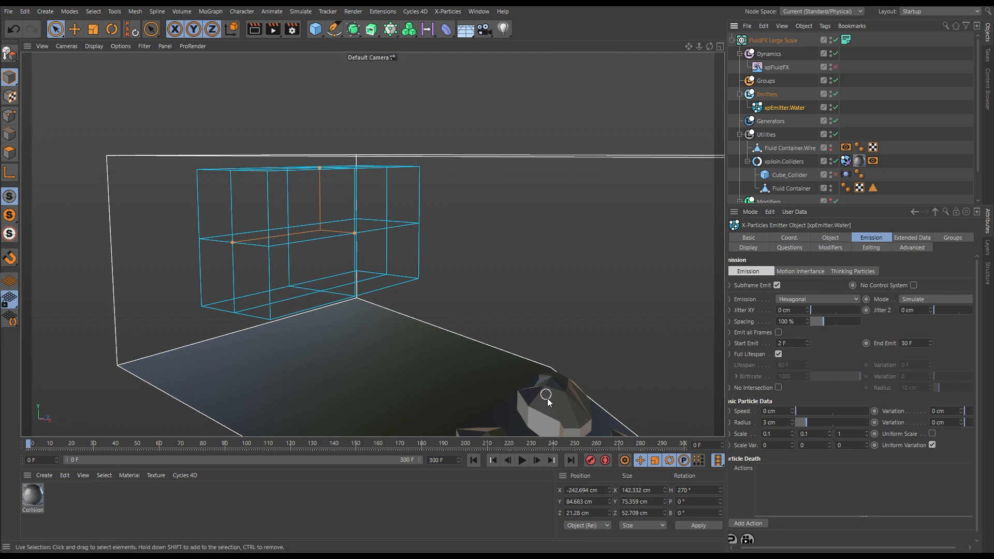
pyautogui.click(538, 462)
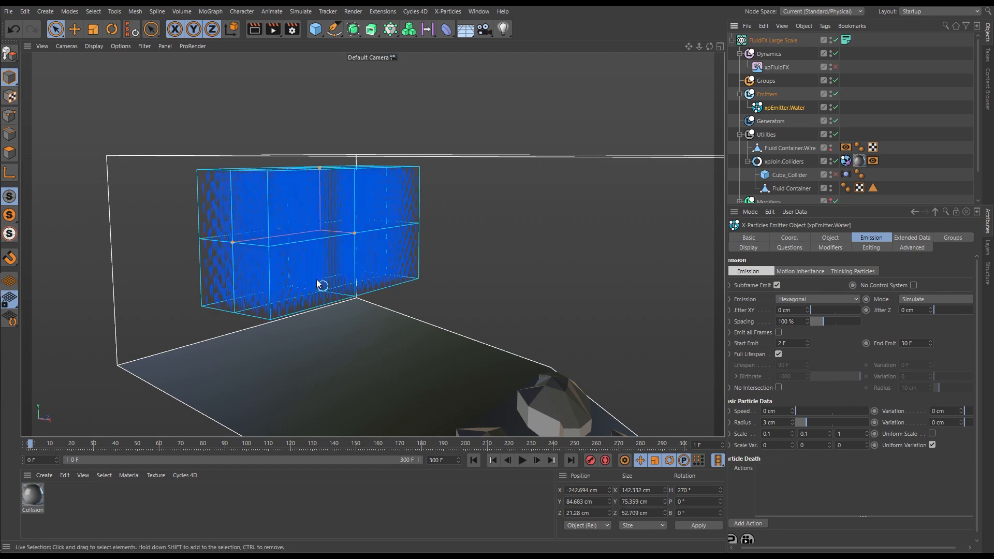
pyautogui.moveTo(302, 209)
pyautogui.keyDown('alt'); pyautogui.mouseDown()
pyautogui.moveTo(304, 269)
pyautogui.moveTo(408, 208)
pyautogui.moveTo(522, 204)
pyautogui.moveTo(291, 222)
pyautogui.moveTo(249, 270)
pyautogui.moveTo(269, 226)
pyautogui.mouseUp(); pyautogui.keyUp('alt')
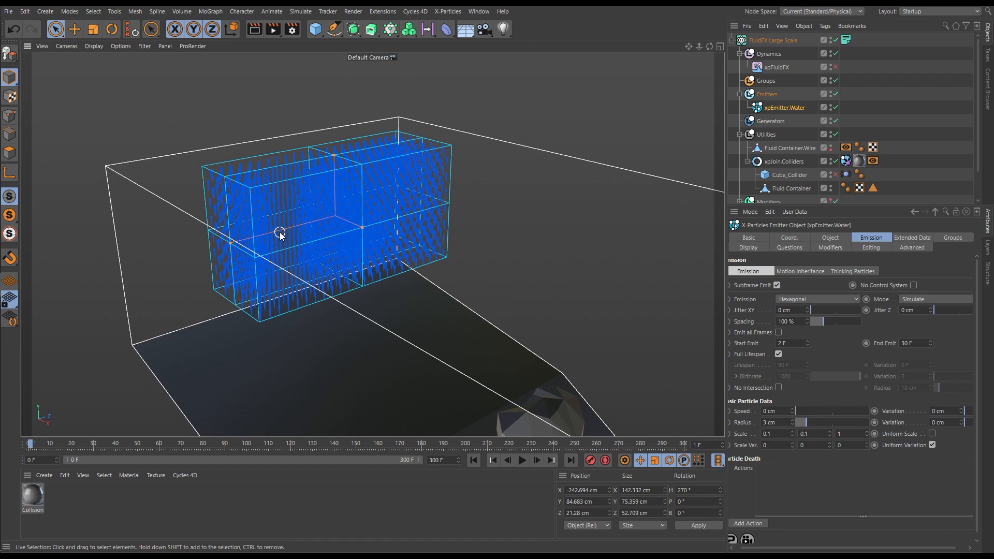
pyautogui.keyDown('alt'); pyautogui.moveTo(370, 234); pyautogui.dragTo(395, 265); pyautogui.keyUp('alt')
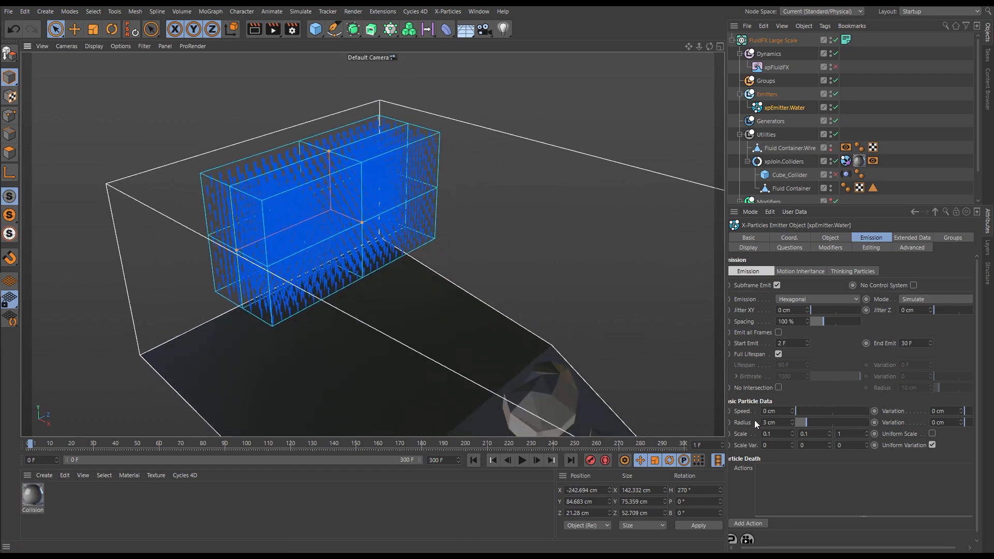
# Set the water emitter's particle radius to 1 cm and regenerate the particles at frame 1.
pyautogui.moveTo(779, 422); pyautogui.dragTo(744, 420)
pyautogui.write('1')
pyautogui.press('Return')
pyautogui.click(472, 459)
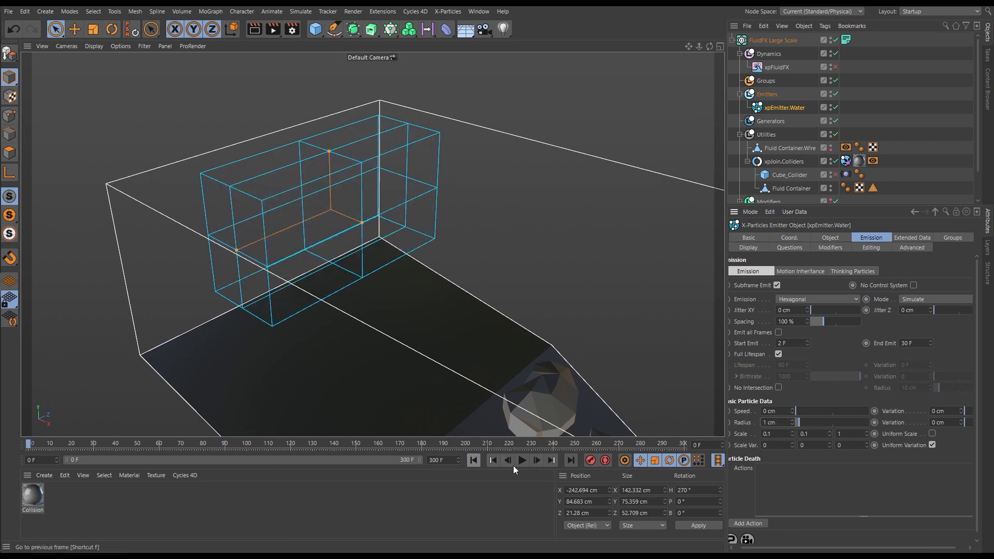
pyautogui.click(536, 461)
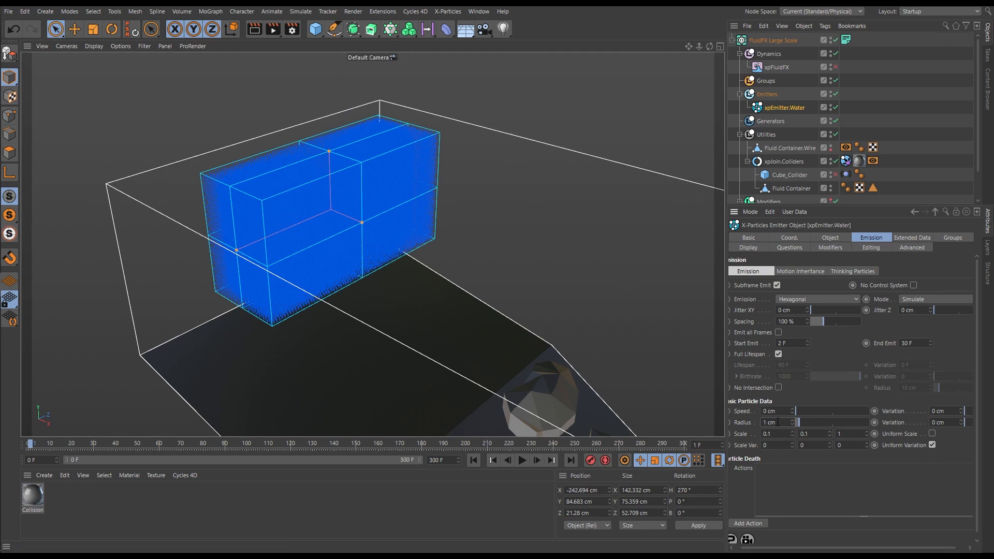
# Restore the water emitter's particle radius to 3 cm and inspect the regenerated particles at frame 1.
pyautogui.moveTo(777, 422); pyautogui.dragTo(741, 417)
pyautogui.write('3')
pyautogui.press('Return')
pyautogui.click(473, 461)
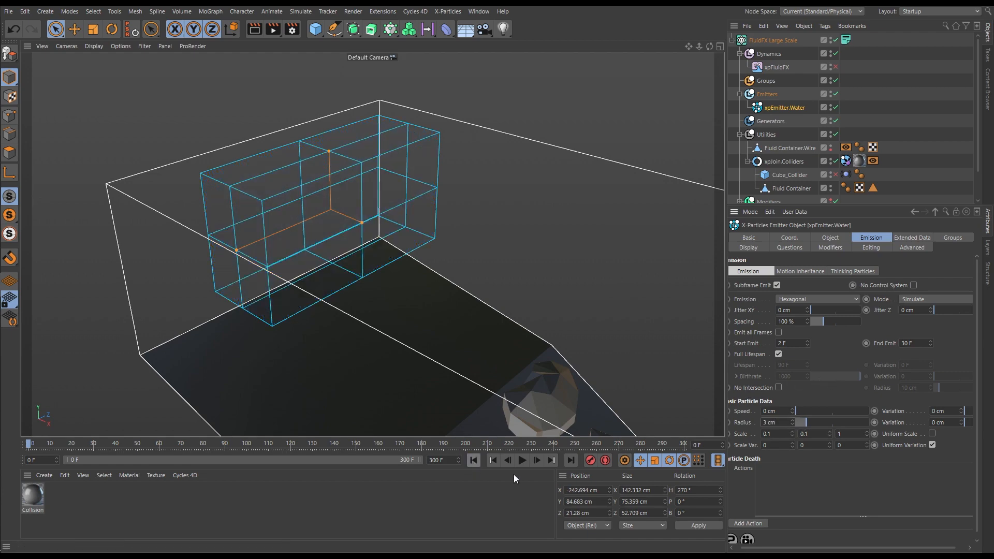
pyautogui.click(536, 462)
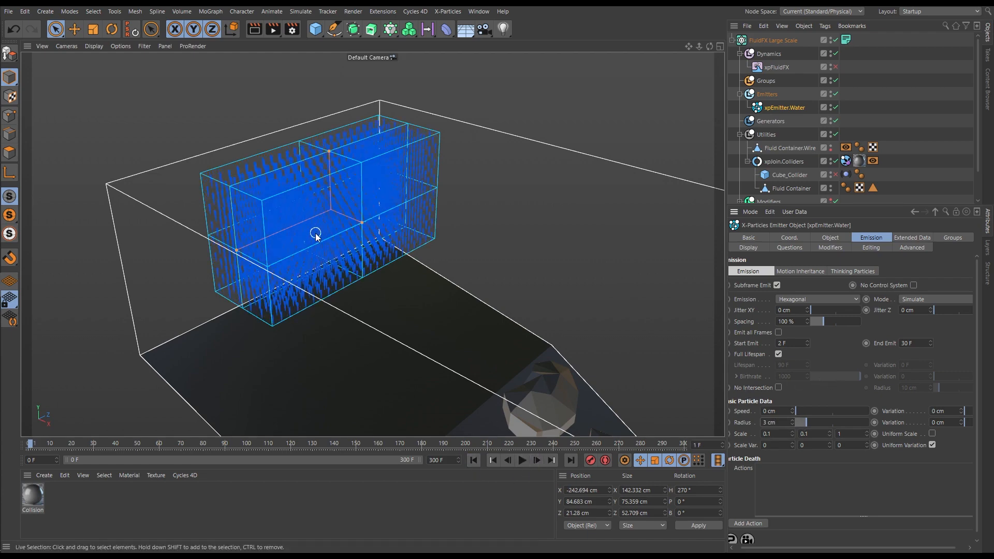
pyautogui.moveTo(317, 229)
pyautogui.keyDown('alt'); pyautogui.mouseDown()
pyautogui.moveTo(292, 196)
pyautogui.moveTo(282, 212)
pyautogui.moveTo(318, 227)
pyautogui.mouseUp(); pyautogui.keyUp('alt')
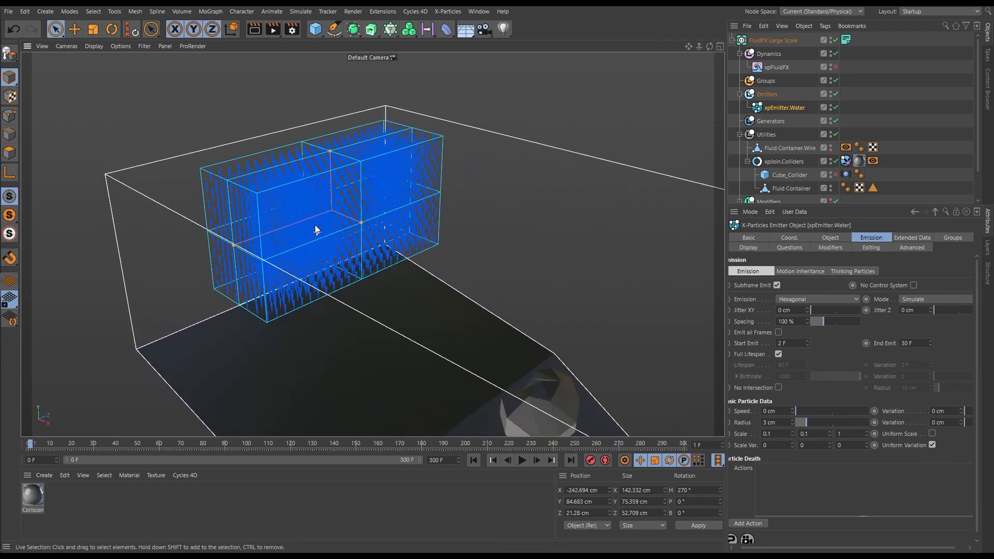
pyautogui.keyDown('alt'); pyautogui.moveTo(388, 198); pyautogui.dragTo(341, 215); pyautogui.keyUp('alt')
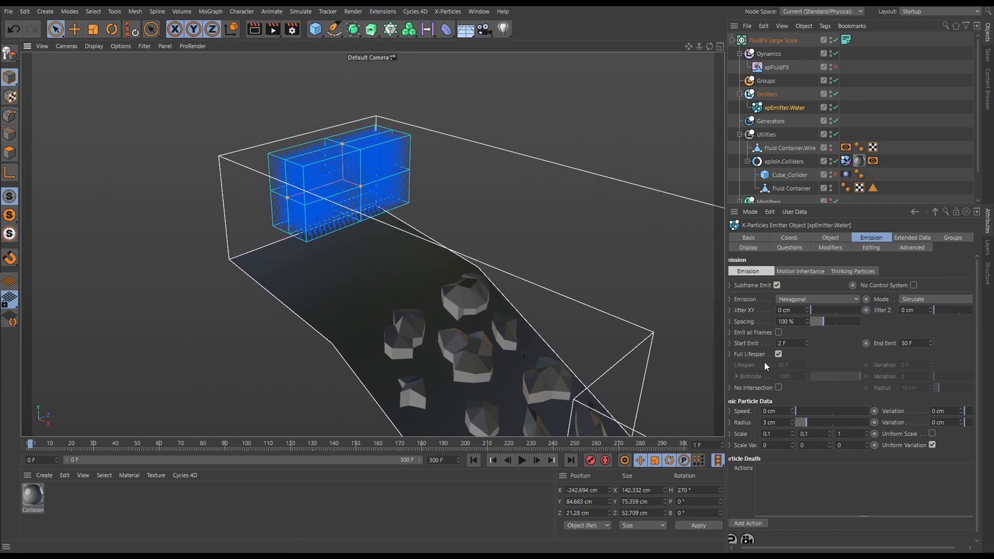
# Set the water emitter's End Emit to 3 F, return to the first frame and re-enable xpFluidFX.
pyautogui.moveTo(914, 345); pyautogui.dragTo(886, 346)
pyautogui.write('3')
pyautogui.click(473, 459)
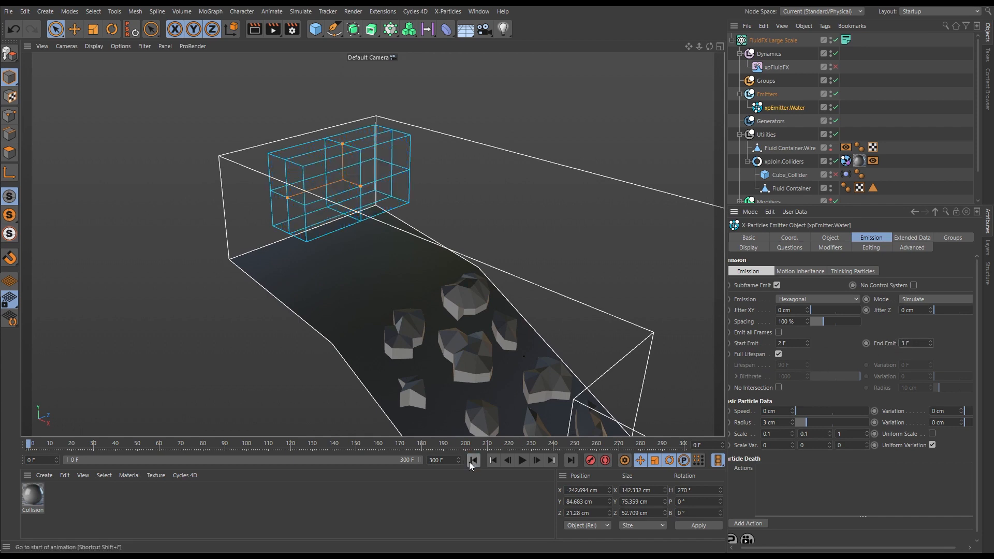
pyautogui.click(836, 68)
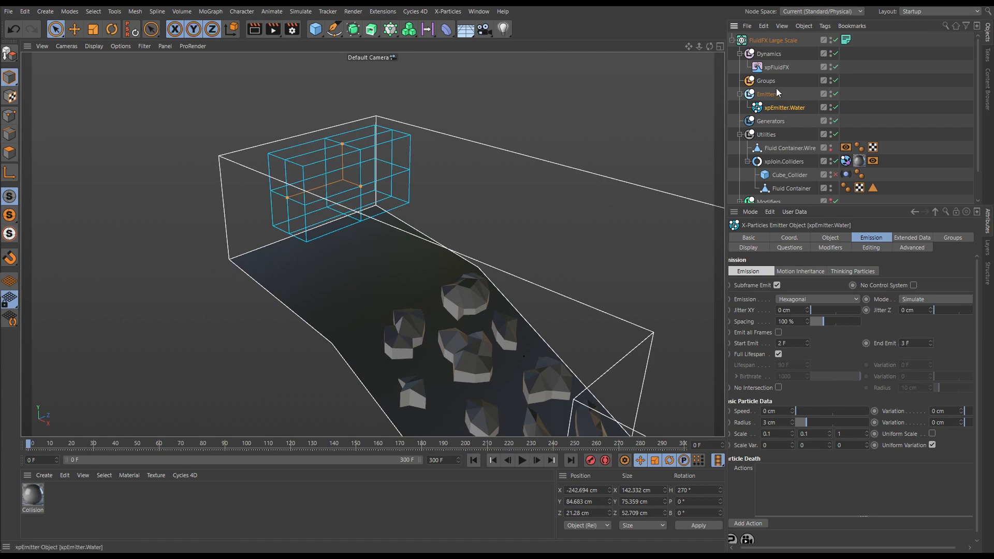
# Open the xpFluidFX settings and replay the simulation from the start to examine the flow with Check Density off, finishing at frame 0.
pyautogui.click(776, 67)
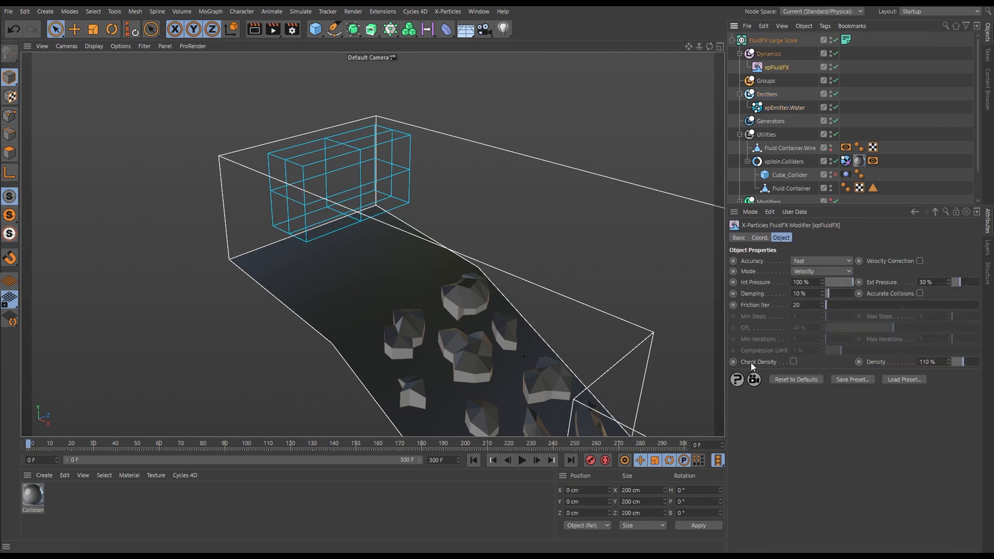
pyautogui.click(522, 461)
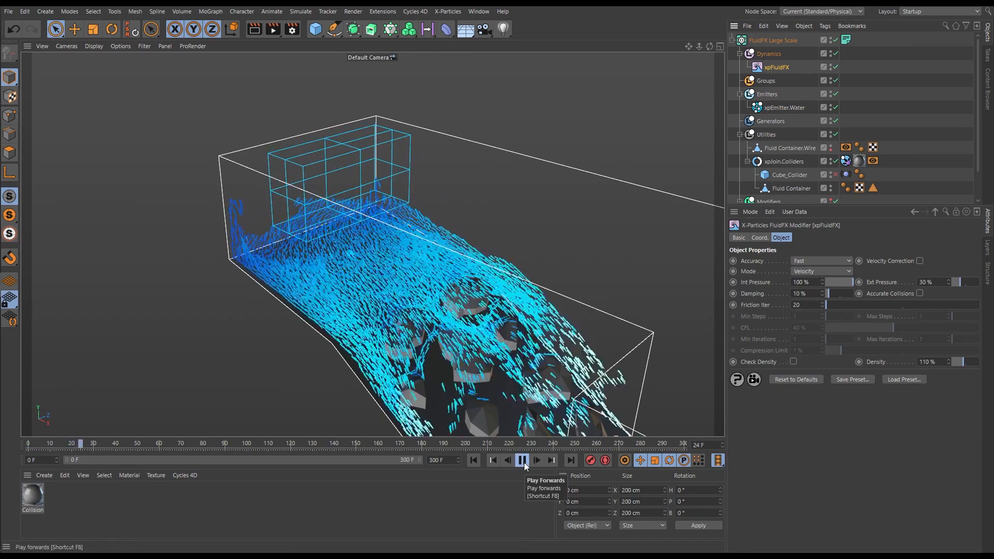
pyautogui.click(474, 462)
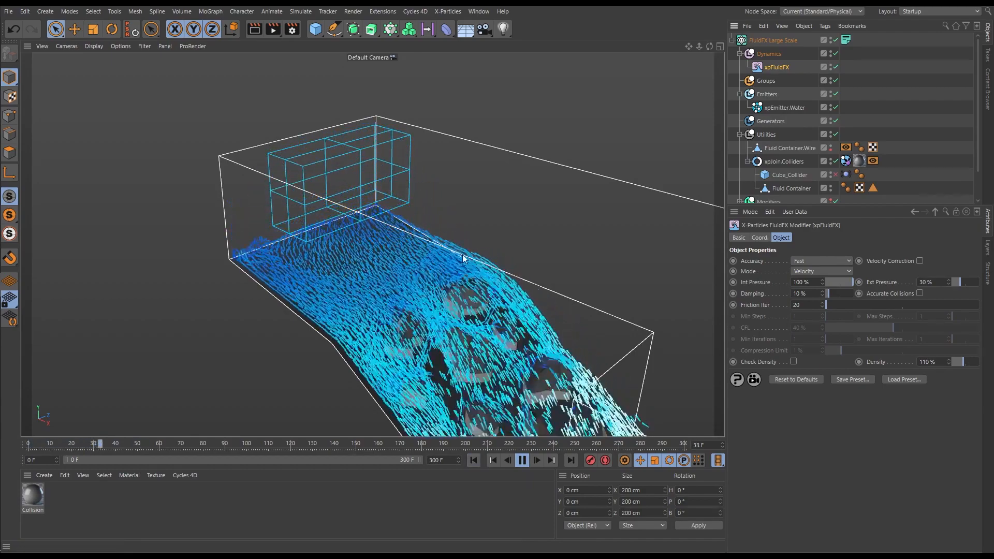
pyautogui.click(474, 461)
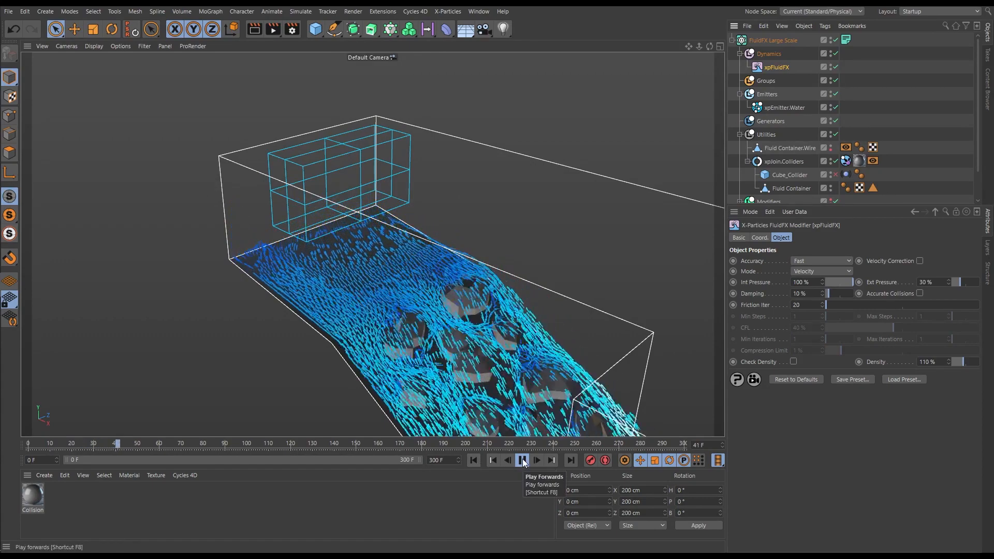
pyautogui.click(521, 459)
pyautogui.click(474, 461)
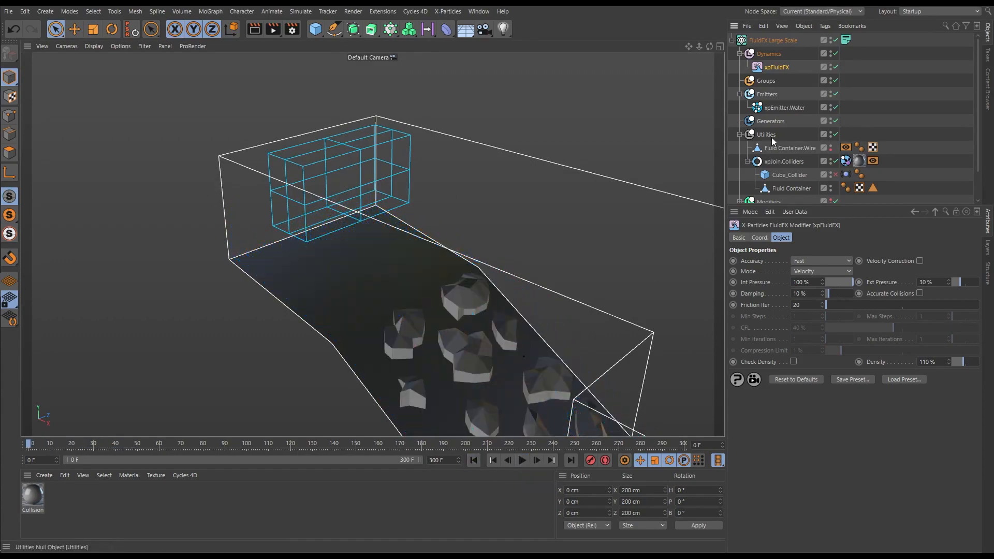
# Set the water emitter's End Emit to 2 F and replay the simulation from the start, stopping at frame 44.
pyautogui.click(784, 109)
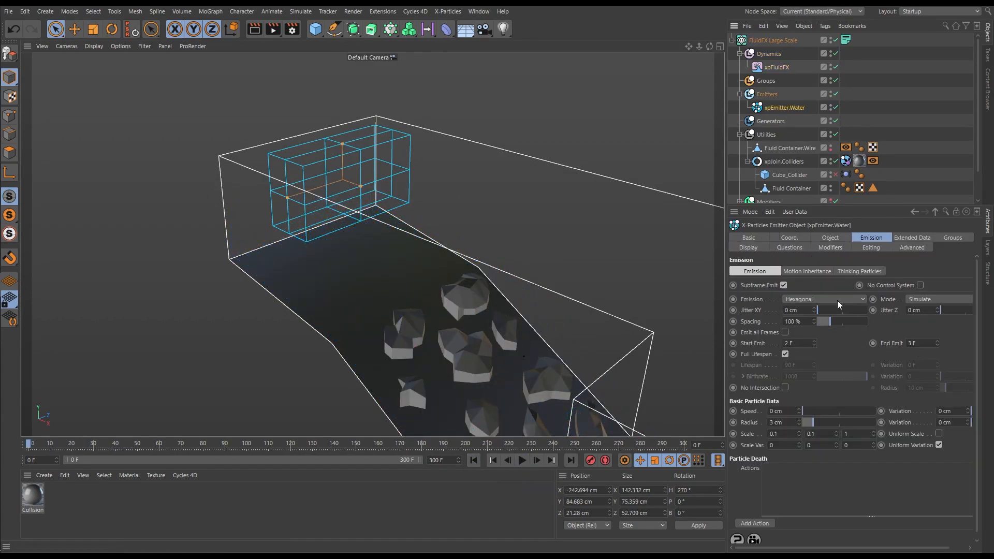
pyautogui.click(923, 343)
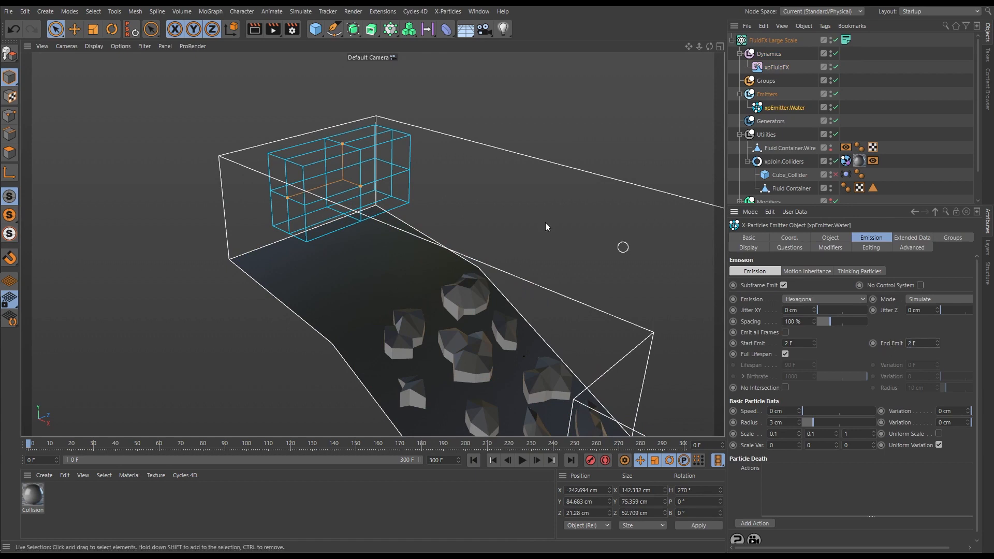
pyautogui.click(521, 462)
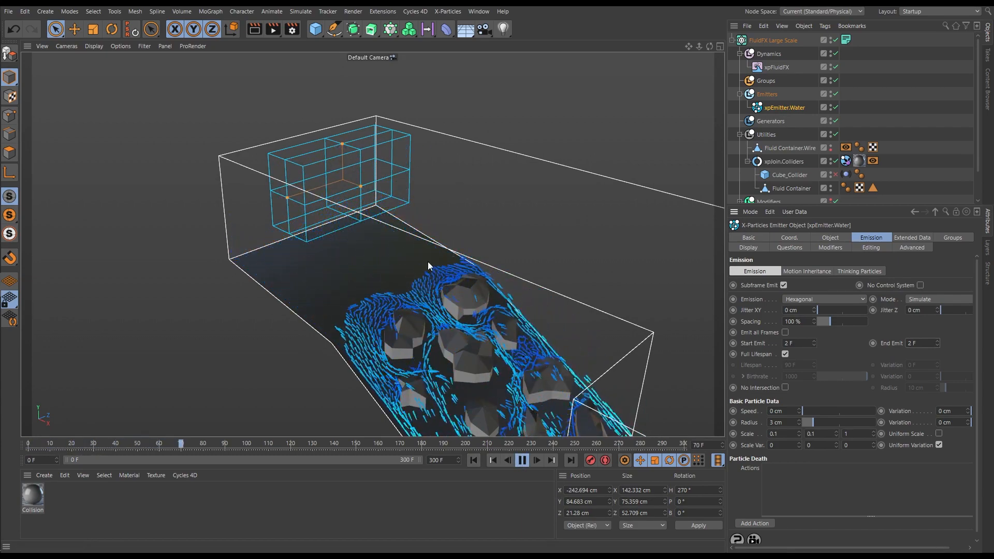
pyautogui.click(475, 462)
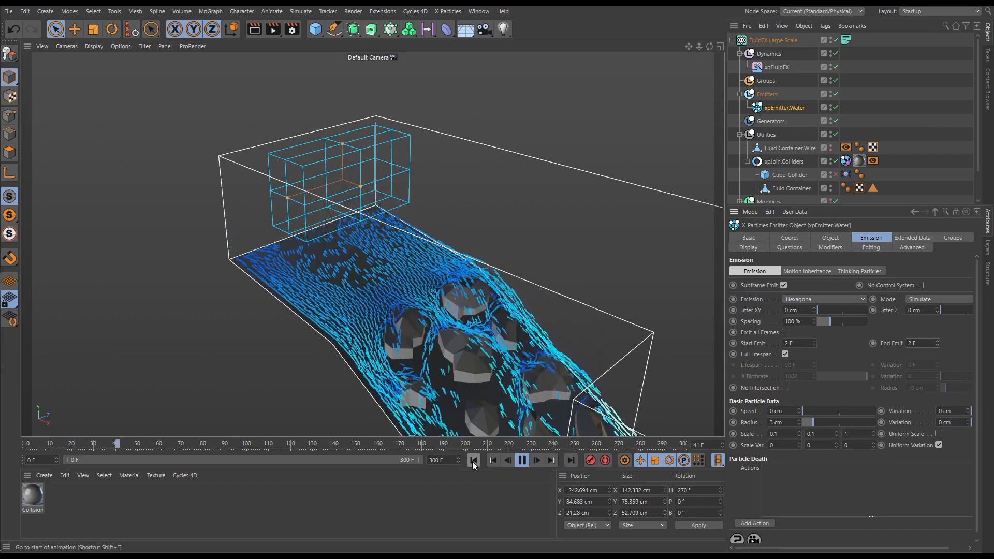
pyautogui.click(474, 460)
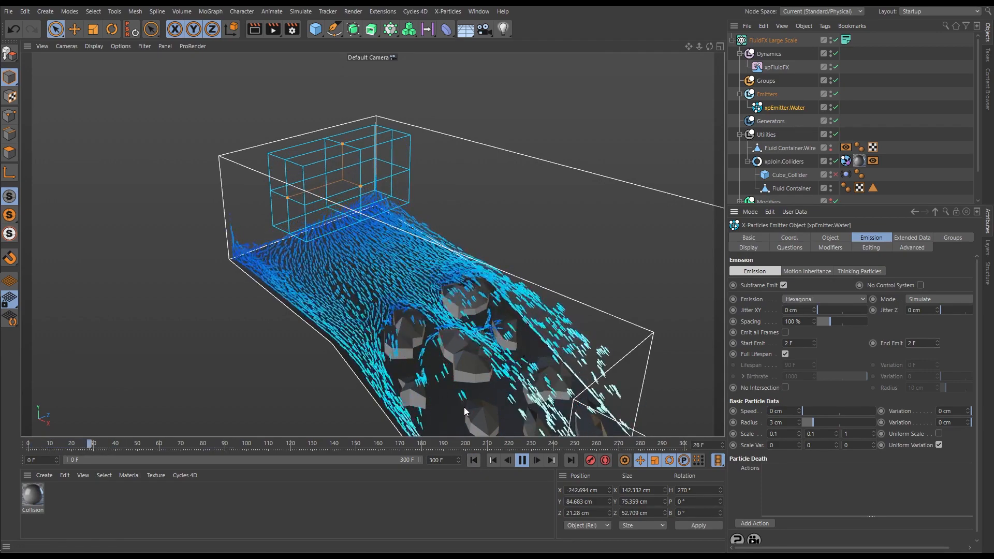
pyautogui.click(523, 461)
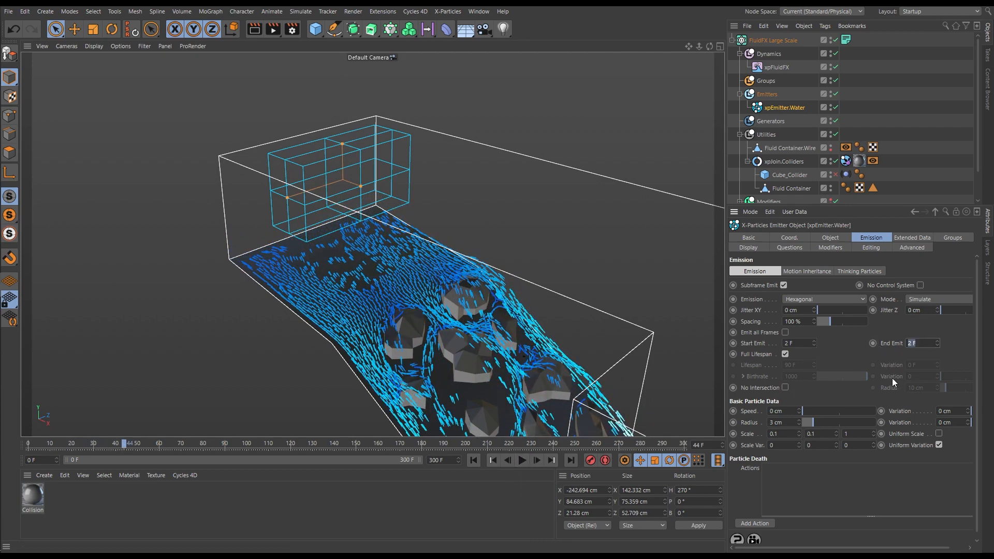
# Set the water emitter's End Emit to 4 F and replay the simulation from the start, stopping at frame 14.
pyautogui.write('4')
pyautogui.press('Return')
pyautogui.click(476, 460)
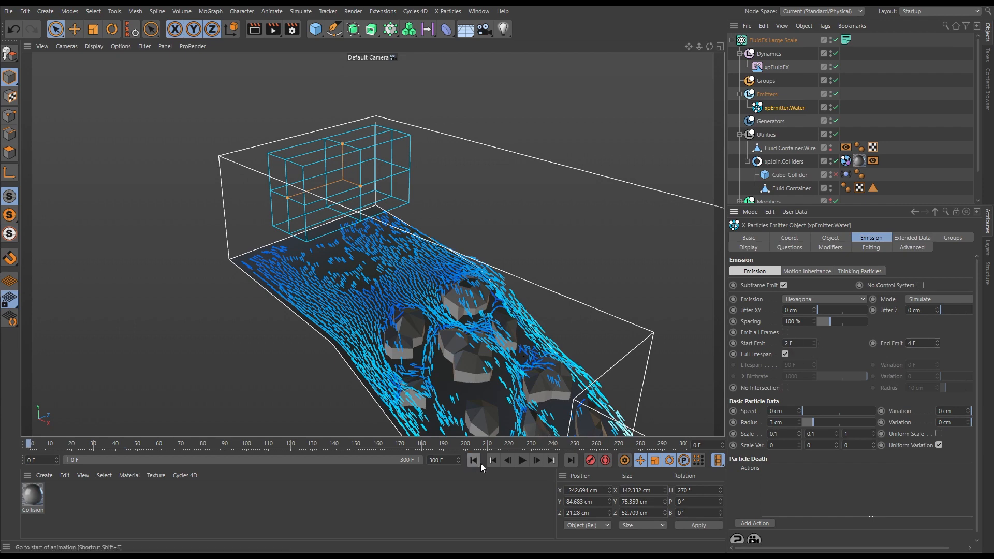
pyautogui.click(523, 459)
pyautogui.click(523, 459)
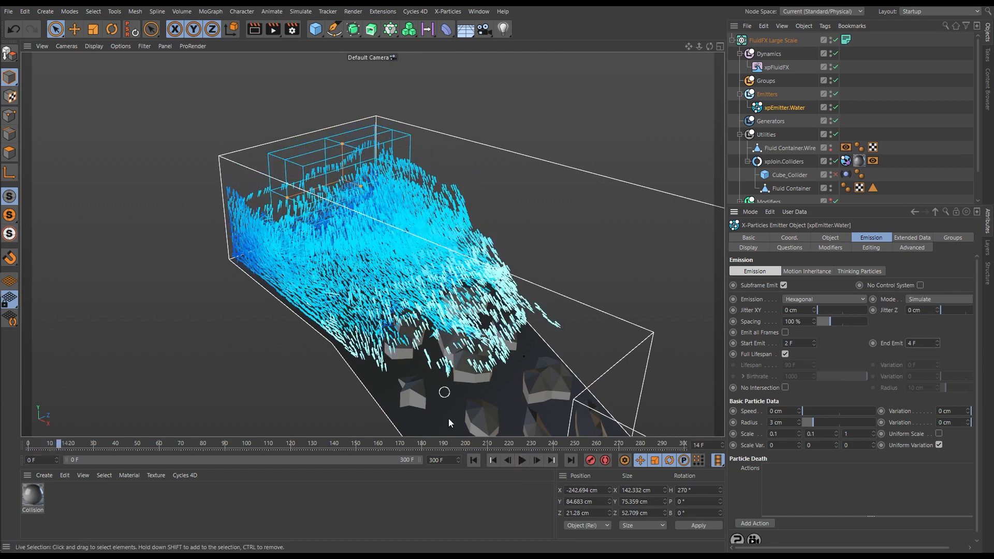
# Replay the opening frames of the 4 F emission twice from the start to examine how the particles burst out.
pyautogui.click(474, 461)
pyautogui.click(522, 460)
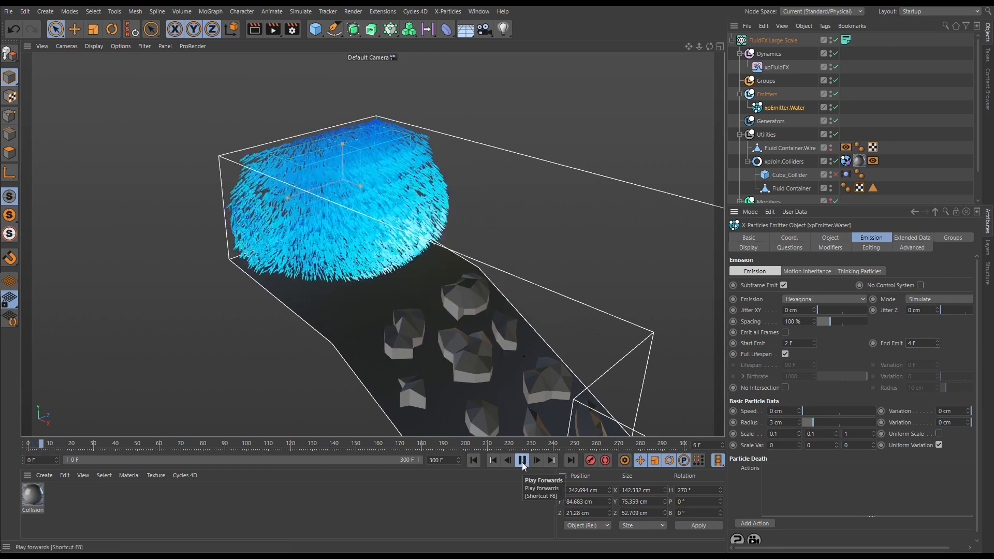
pyautogui.click(522, 460)
pyautogui.click(475, 460)
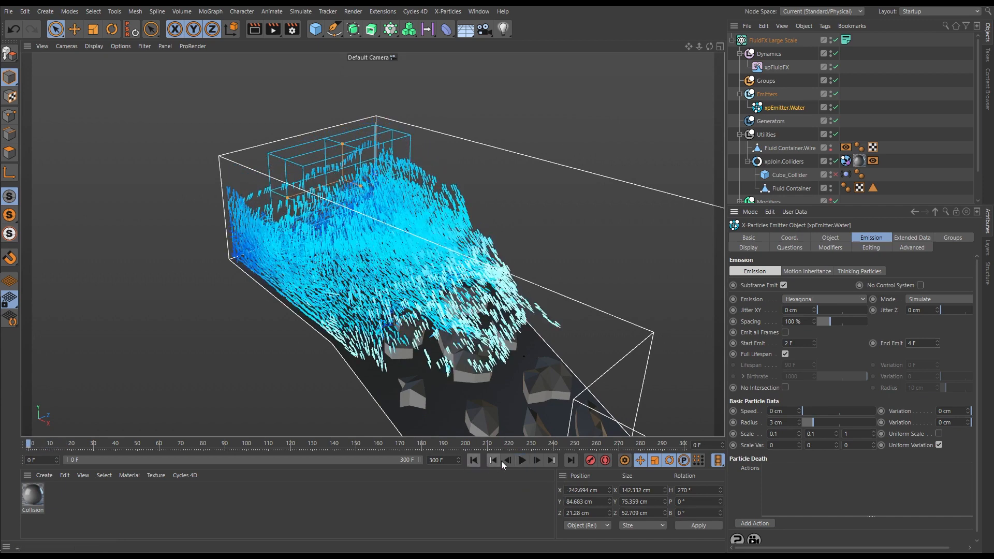
pyautogui.click(522, 460)
pyautogui.click(522, 463)
# Set the water emitter's End Emit to 6 F and replay the simulation from the start, stopping at frame 28.
pyautogui.click(475, 460)
pyautogui.click(522, 461)
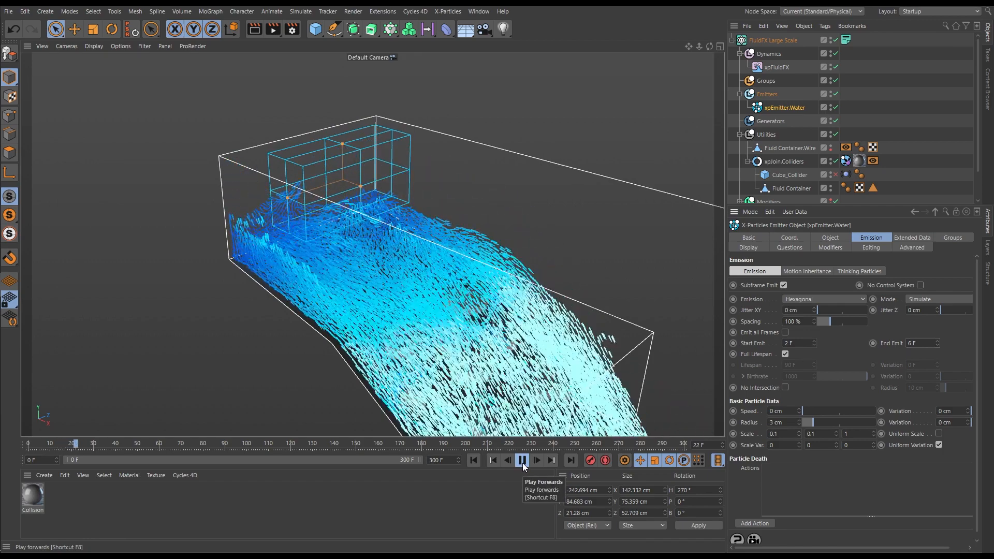
pyautogui.click(523, 461)
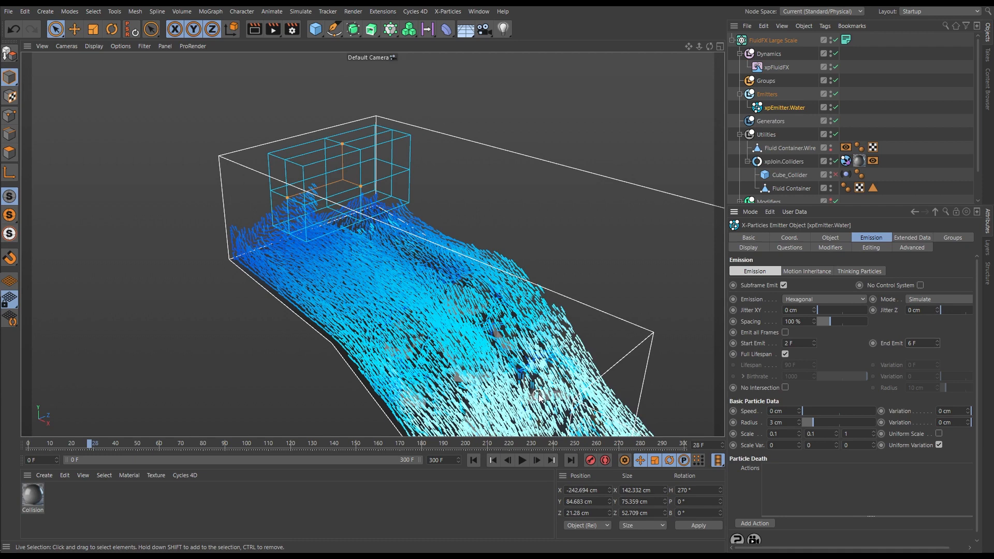
# Return to the first frame and advance one frame at a time to frame 4 to examine the overlapping emitted particles.
pyautogui.click(472, 461)
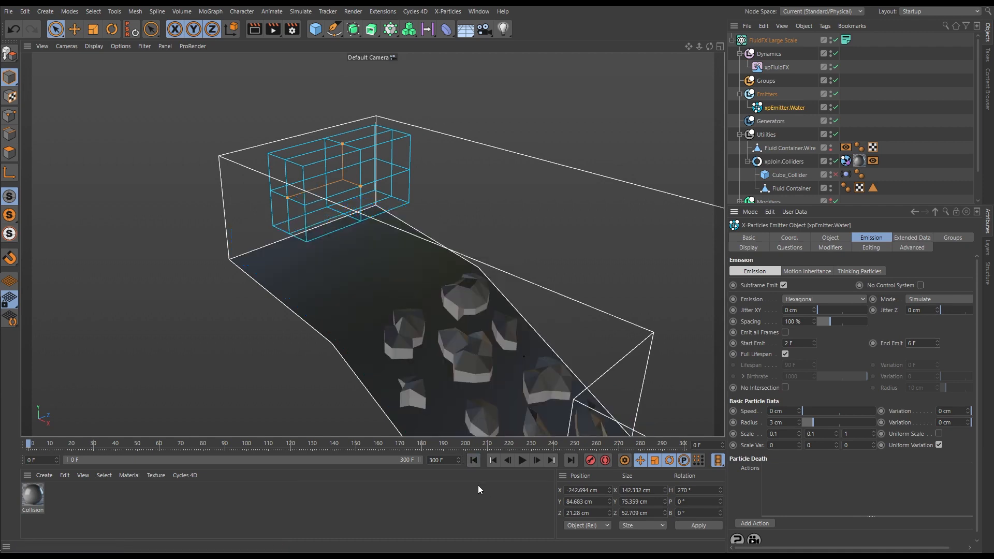
pyautogui.click(536, 460)
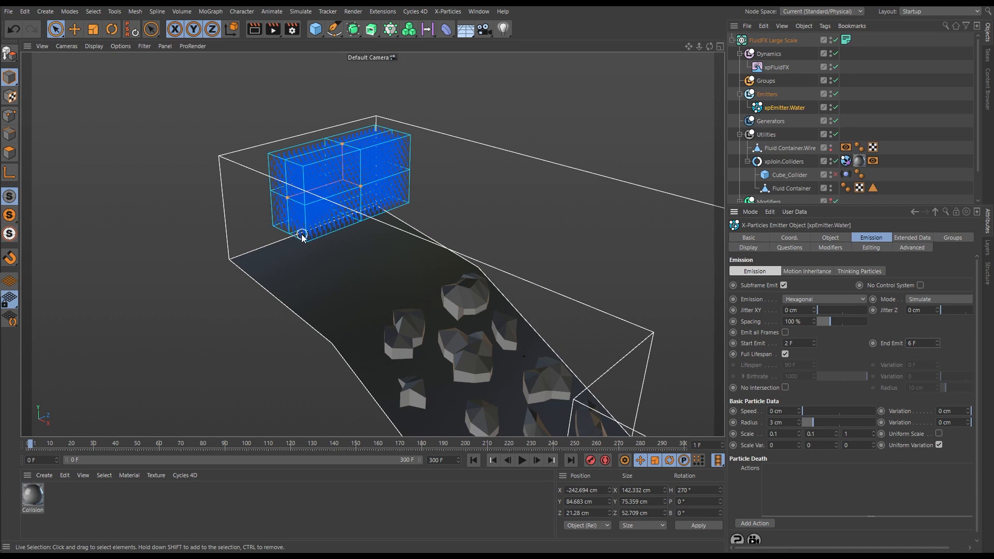
pyautogui.click(535, 460)
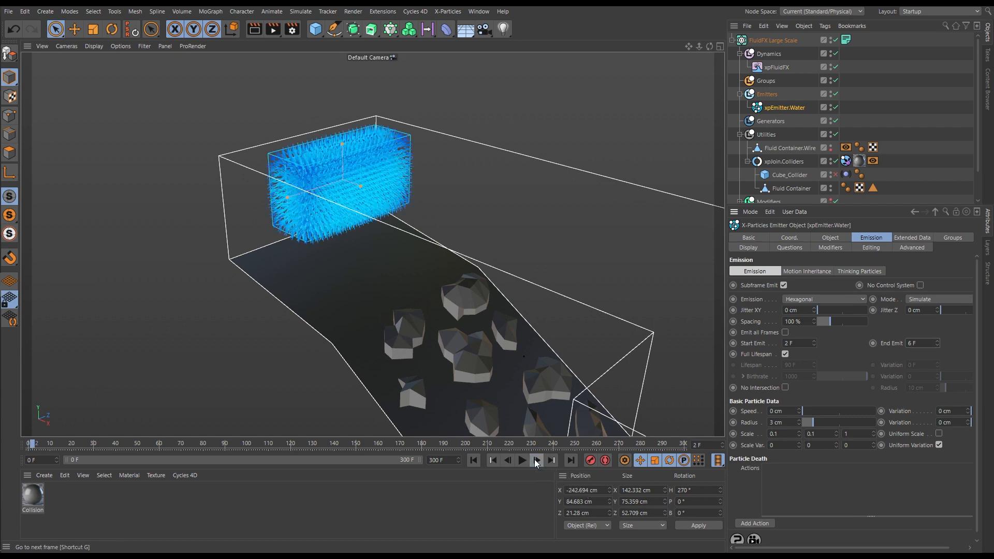
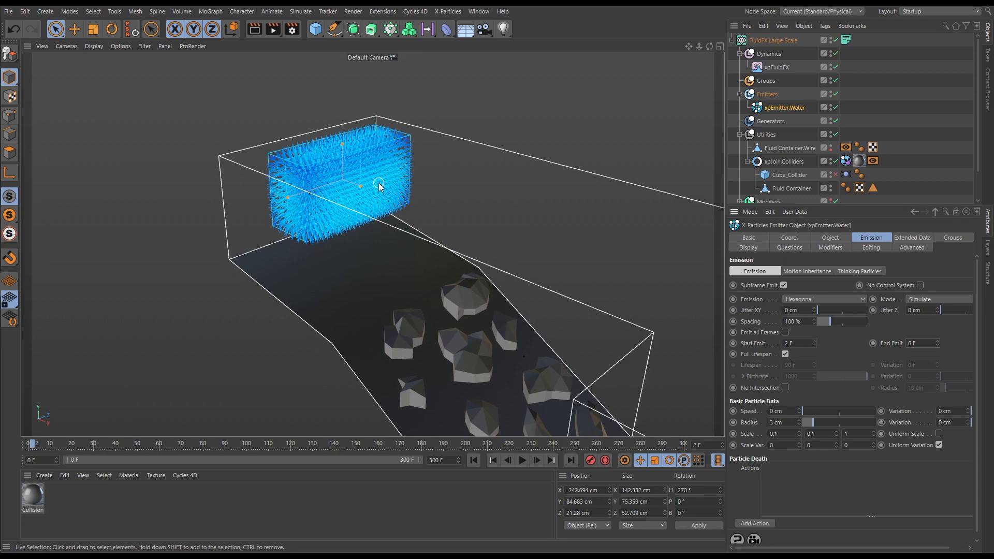
pyautogui.click(536, 461)
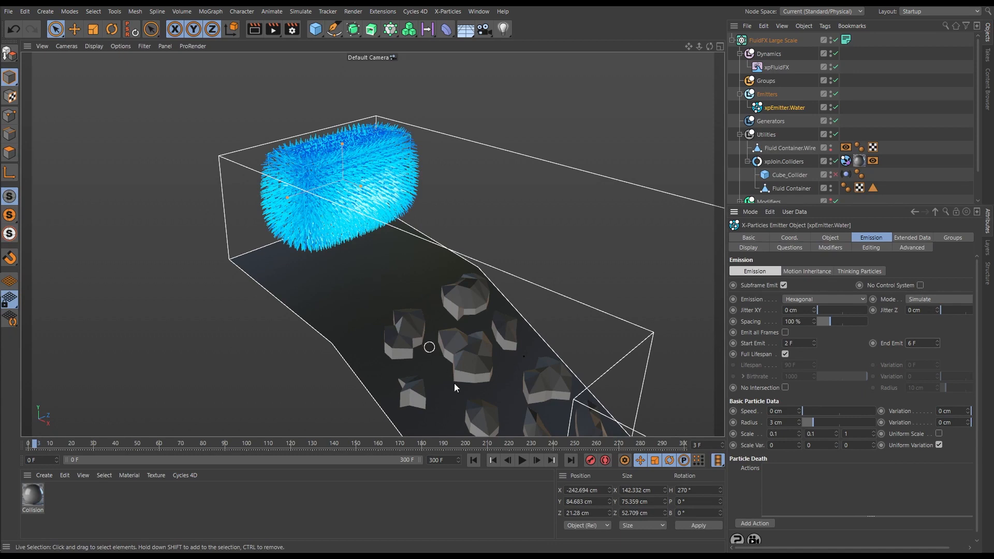
pyautogui.click(536, 460)
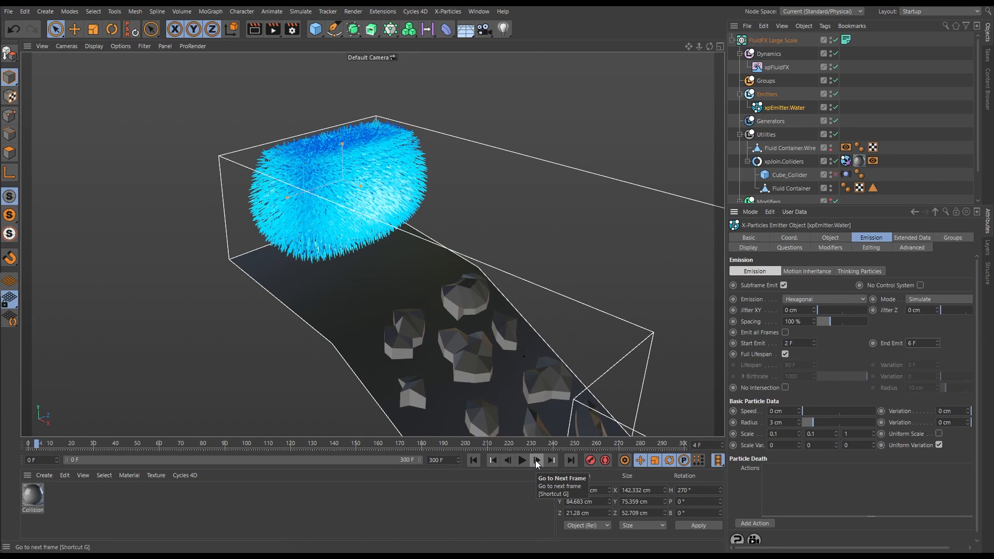
# Replay the 6 F emission twice from the start, stopping at frame 23 and then at frame 13, to examine the particle spread.
pyautogui.click(469, 460)
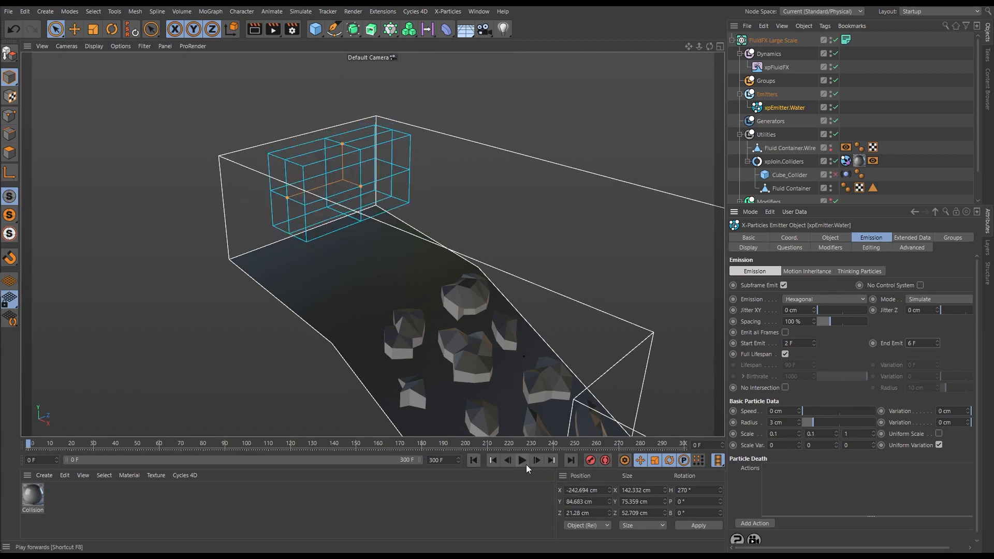
pyautogui.click(524, 461)
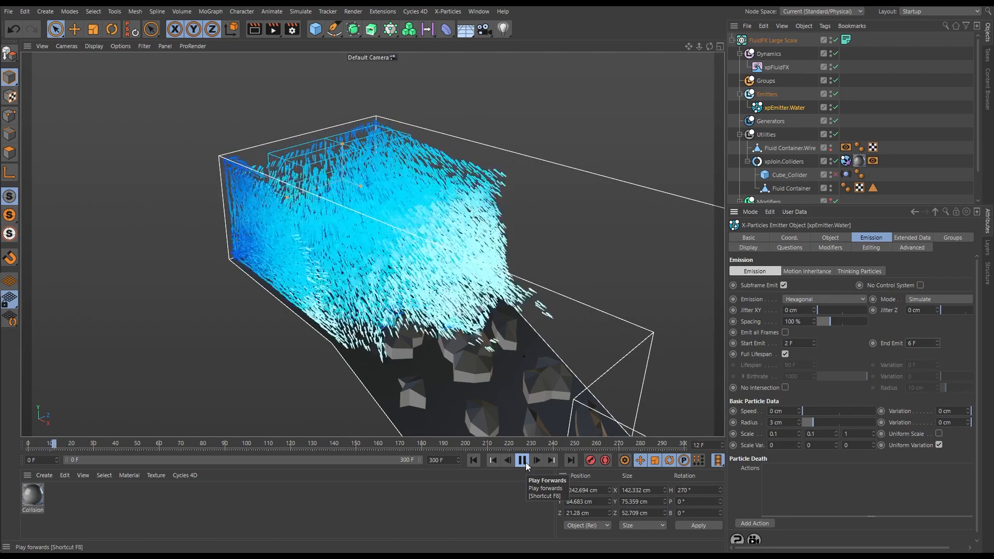
pyautogui.click(522, 460)
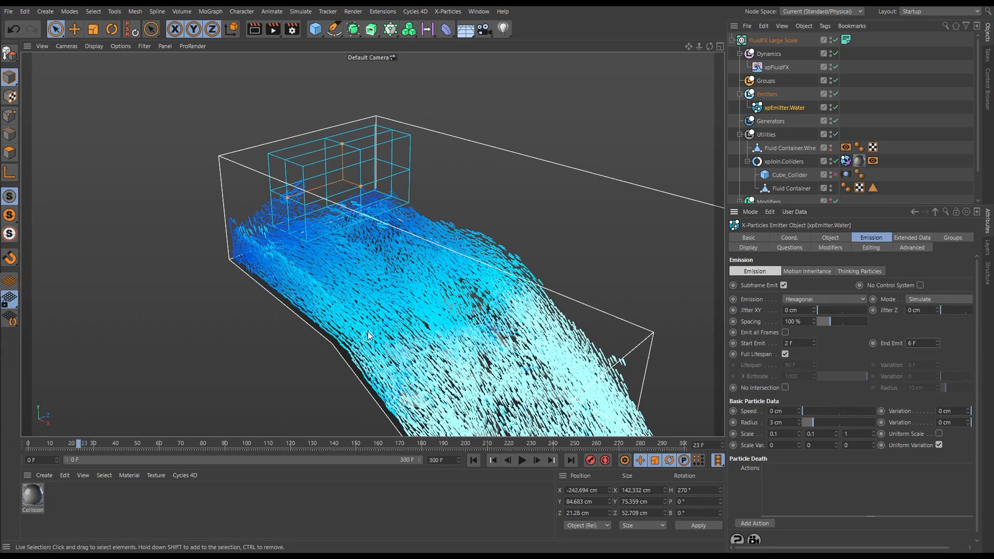
pyautogui.click(473, 460)
pyautogui.click(522, 461)
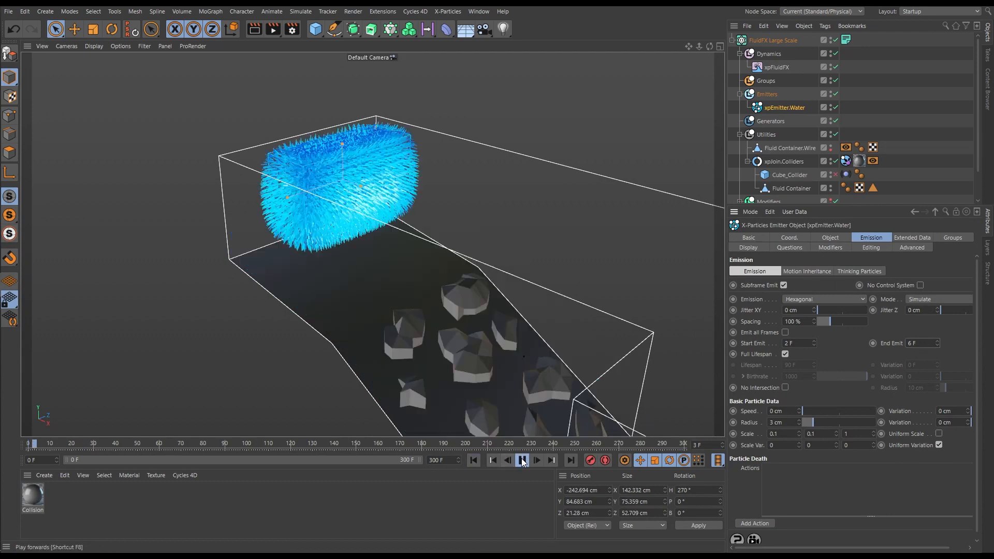
pyautogui.click(522, 461)
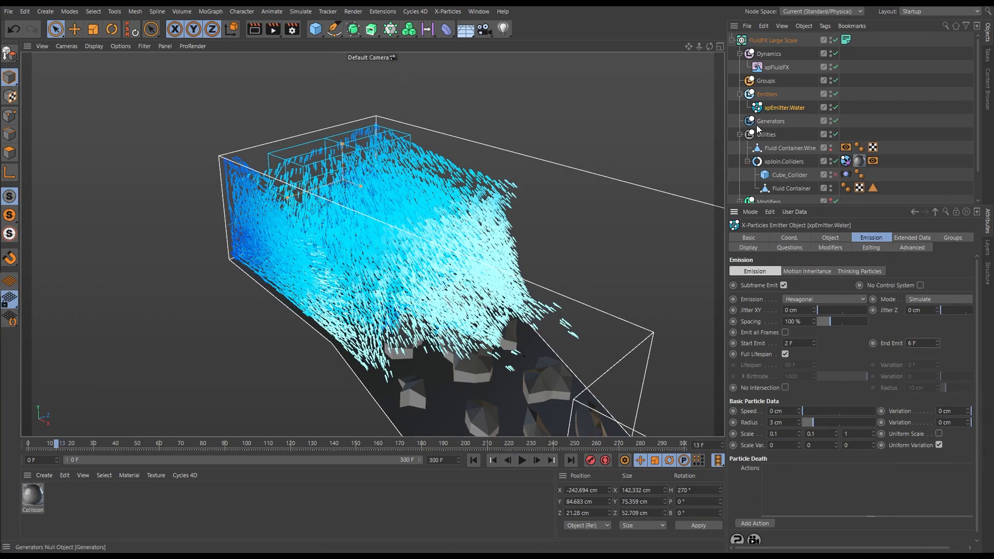
# Set the water emitter's End Emit to 30 F and enable Check Density in the xpFluidFX settings.
pyautogui.click(914, 343)
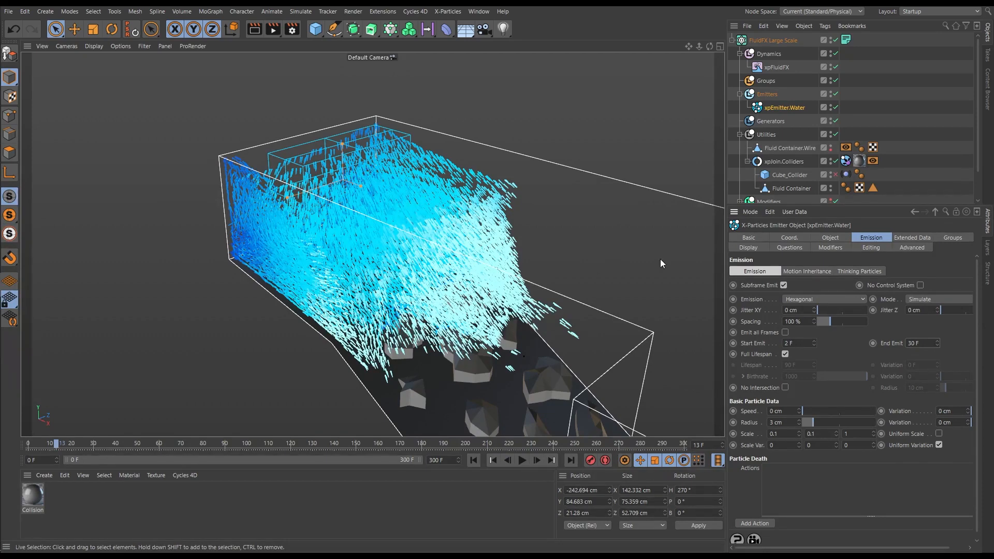
pyautogui.click(776, 67)
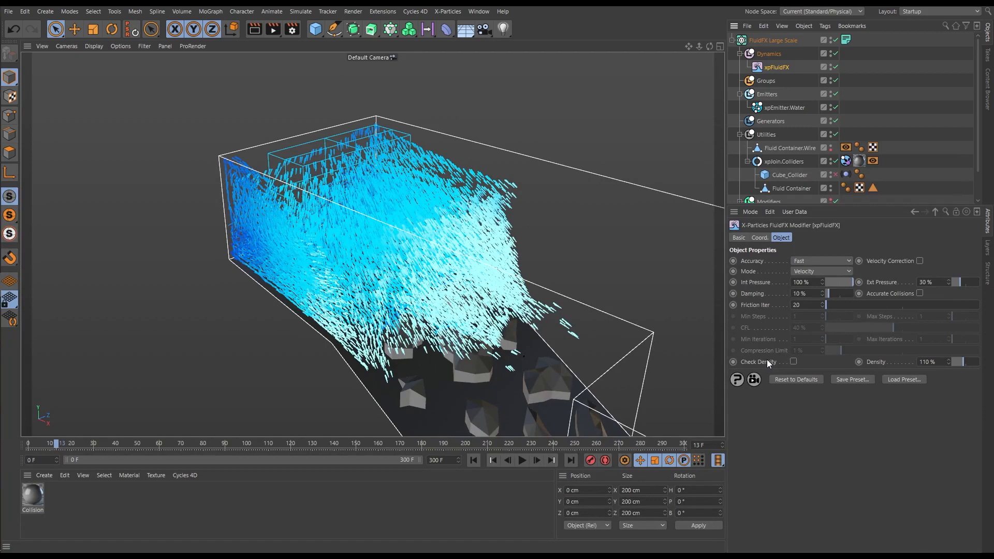
pyautogui.click(793, 362)
# Replay the simulation twice from the start to examine the flow with Check Density on, stopping at frame 58.
pyautogui.click(476, 461)
pyautogui.click(522, 462)
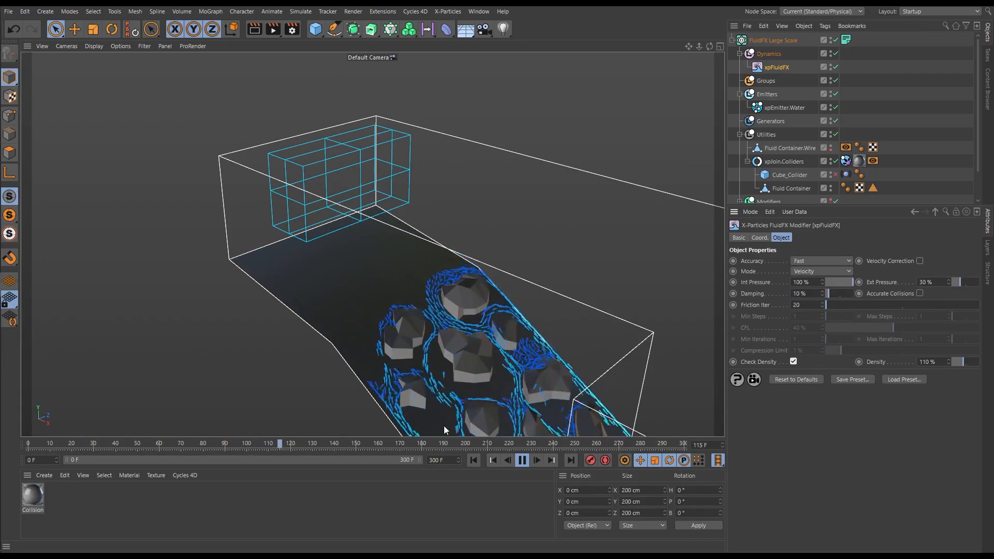
pyautogui.click(473, 460)
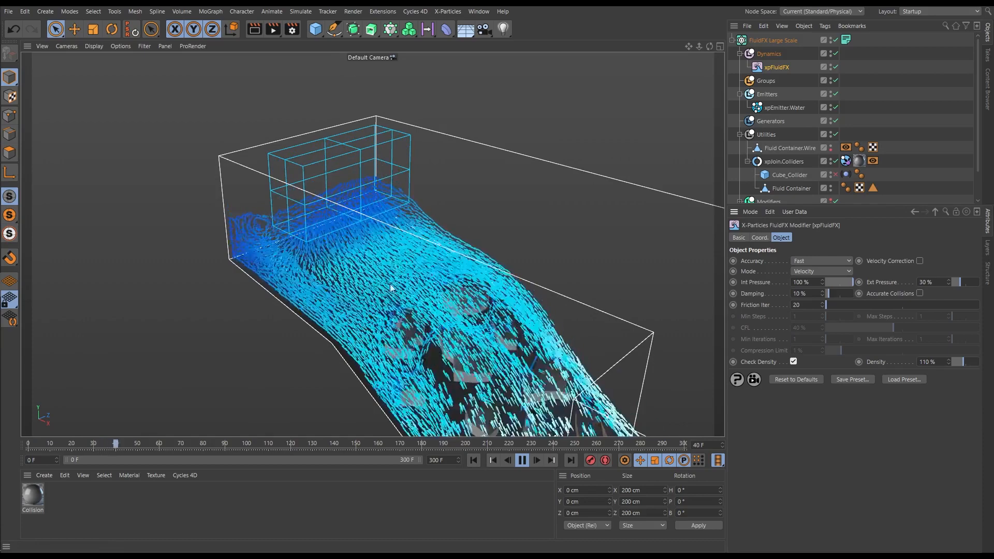
pyautogui.click(523, 460)
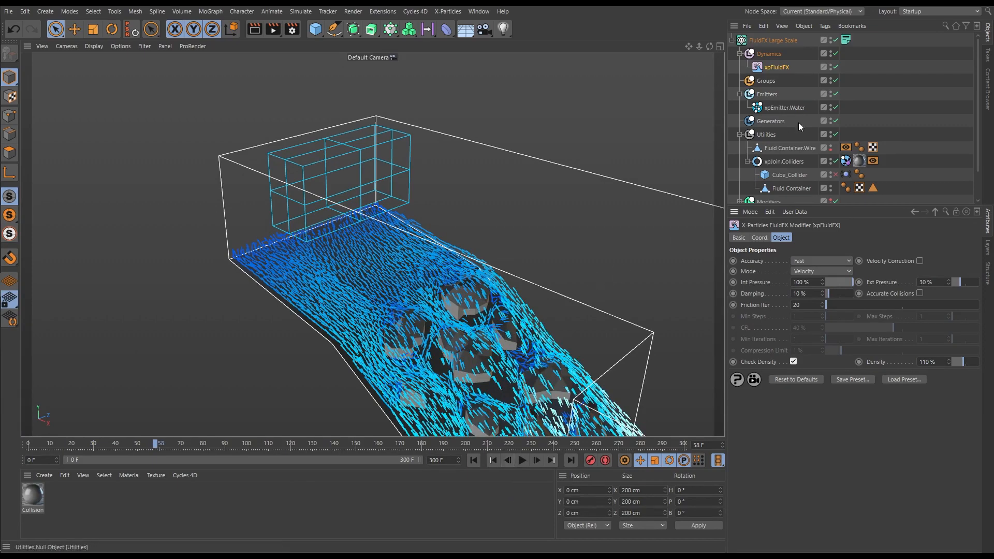
# Turn on Show HUD in the water emitter's display settings to show its live particle count.
pyautogui.click(780, 107)
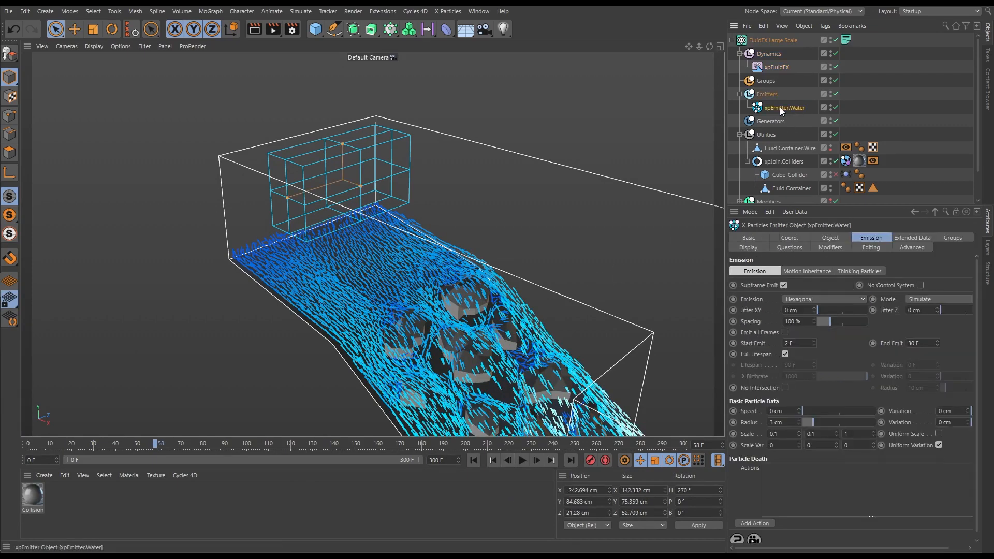
pyautogui.click(751, 247)
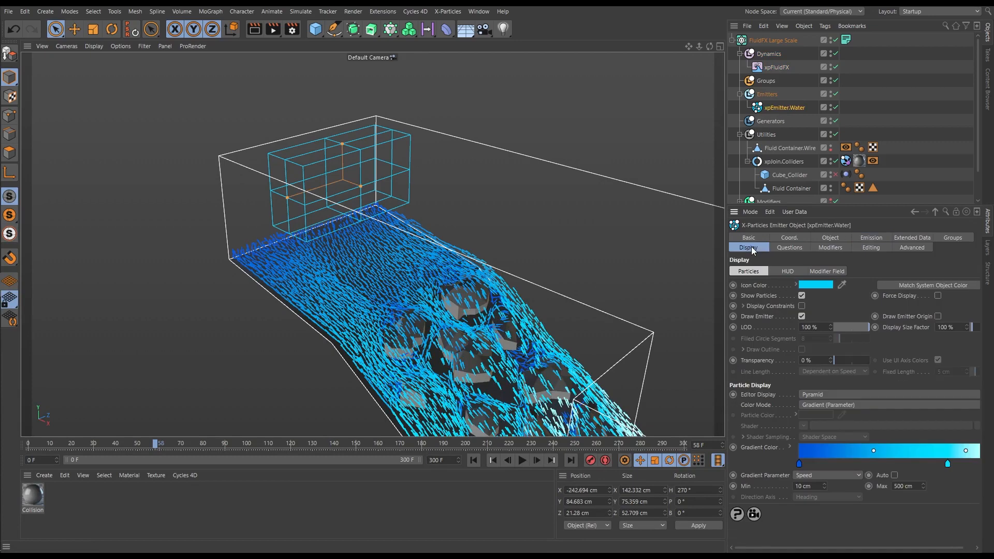
pyautogui.click(786, 272)
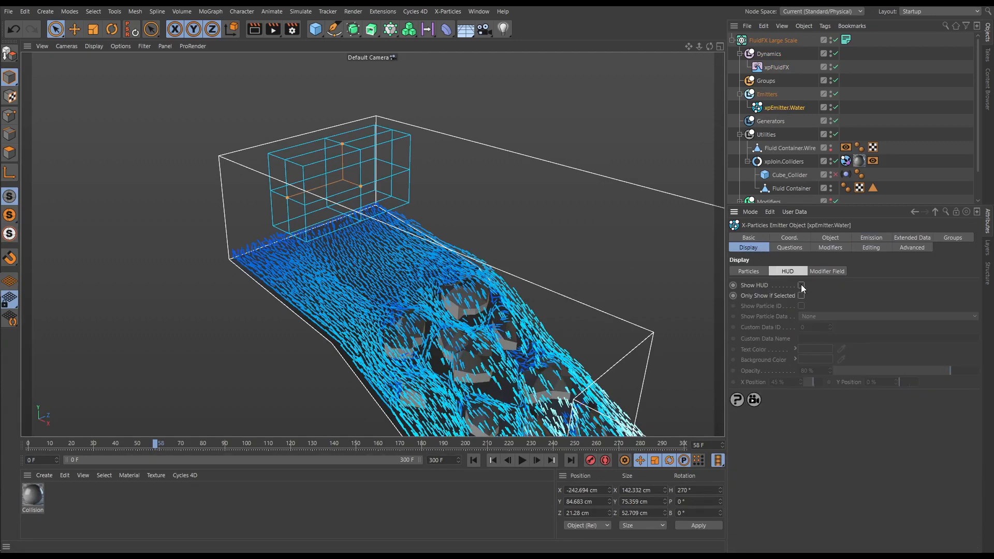
pyautogui.click(800, 285)
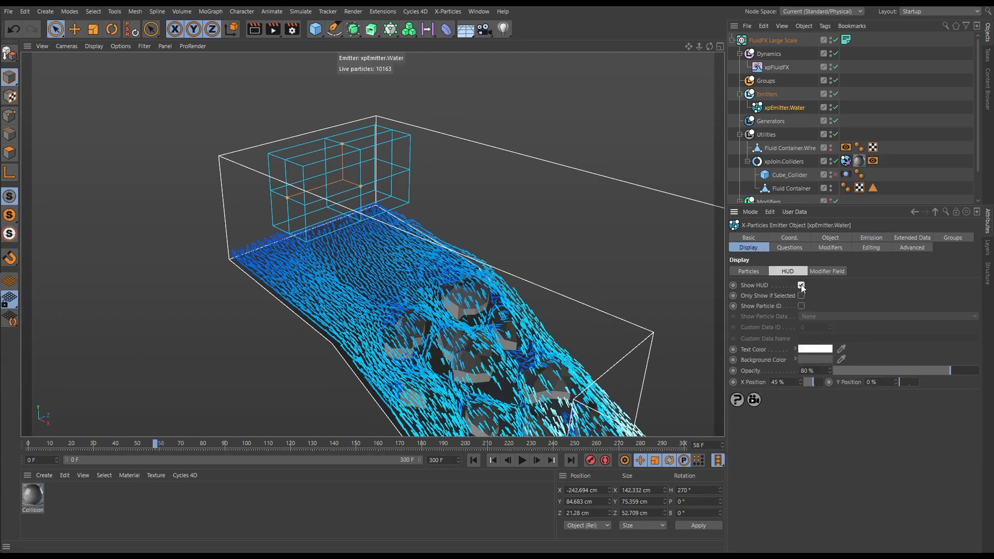
# Reopen the xpFluidFX settings and play from the first frame to frame 20 to check the particle count with Check Density on.
pyautogui.click(473, 460)
pyautogui.click(776, 67)
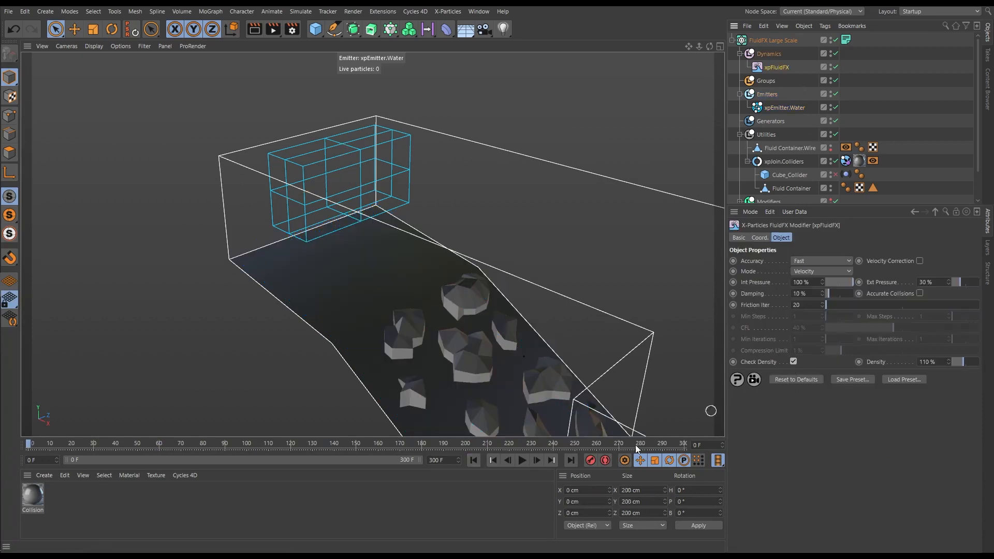
pyautogui.click(522, 461)
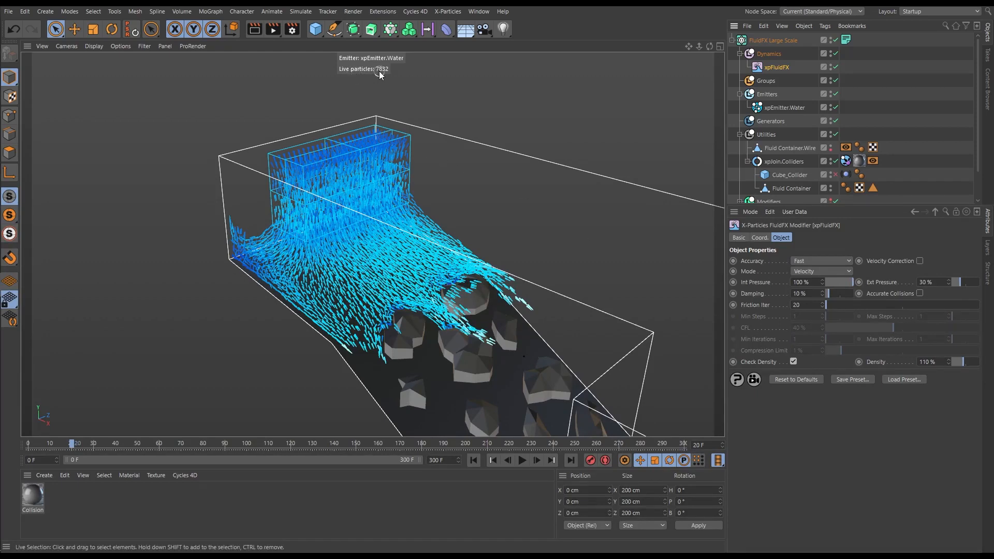
# Disable Check Density and replay from the start, stopping at frame 16 and advancing to frame 20 to compare the particle count.
pyautogui.click(793, 361)
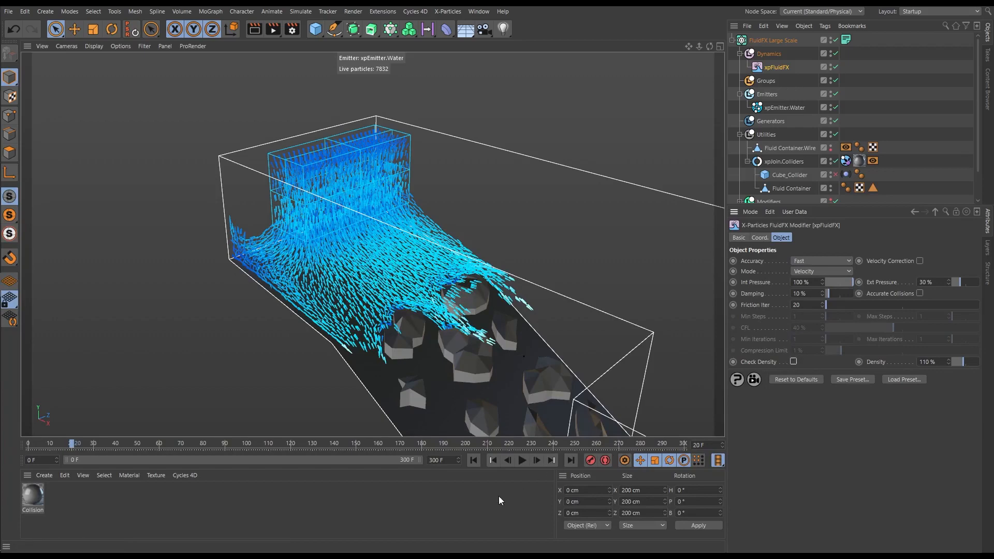
pyautogui.click(474, 460)
pyautogui.click(521, 460)
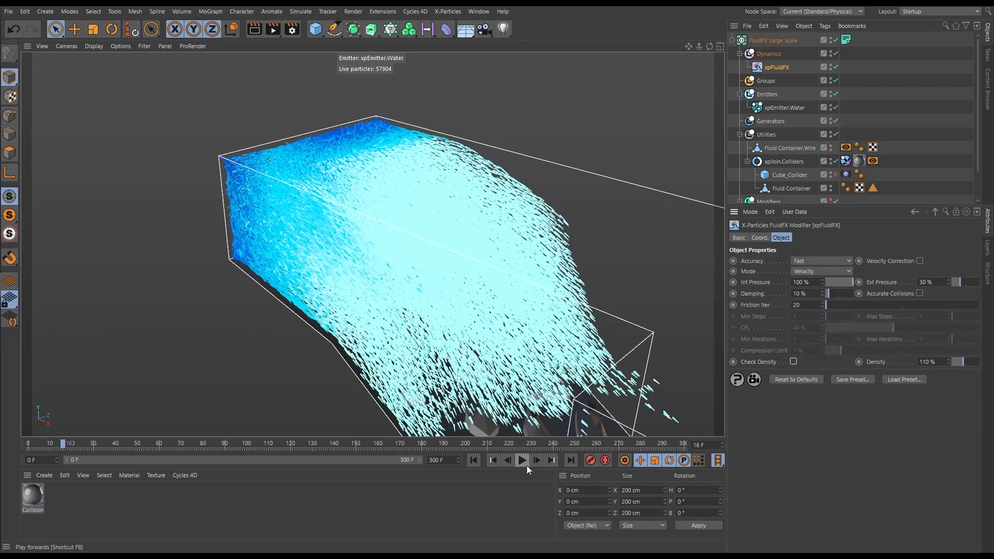
pyautogui.click(523, 461)
pyautogui.click(538, 460)
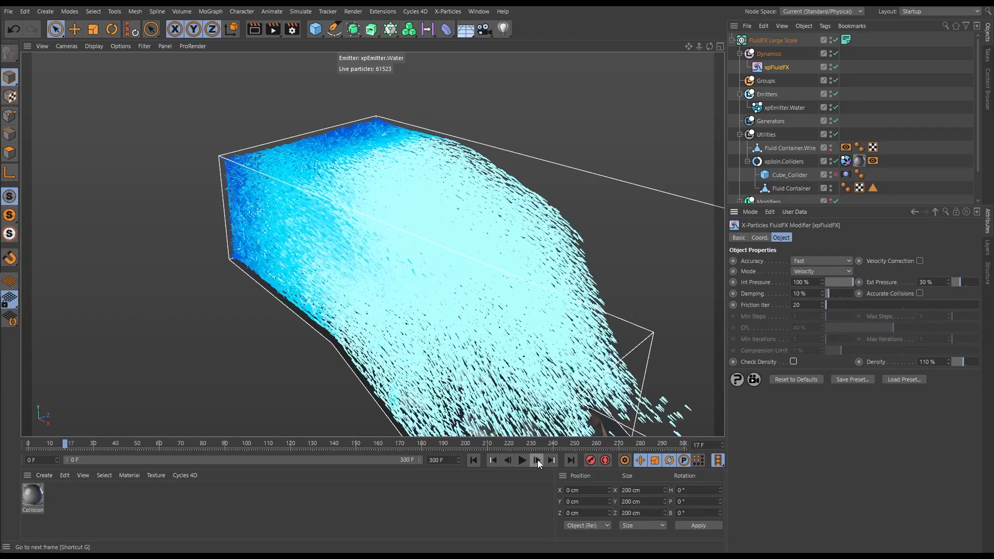
pyautogui.click(537, 460)
pyautogui.click(537, 460)
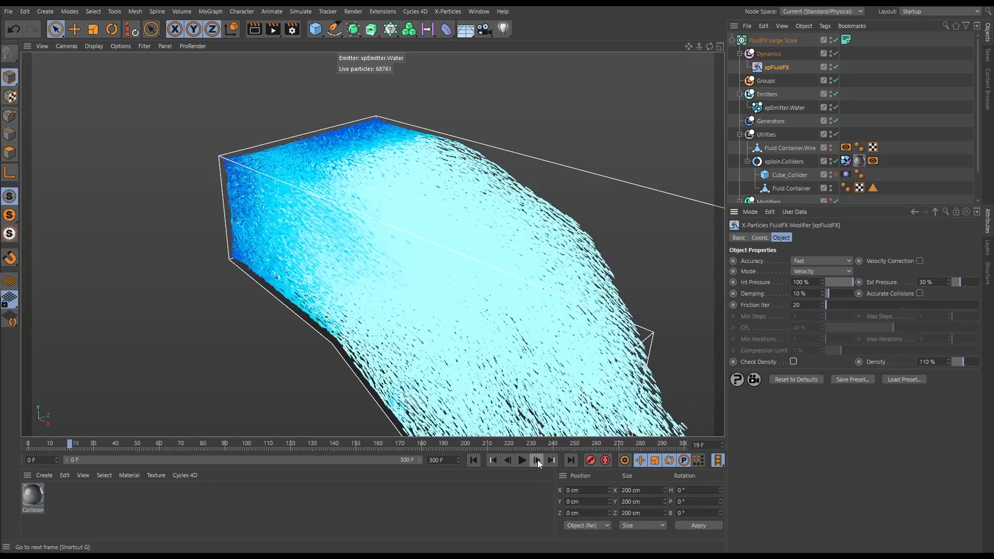
pyautogui.click(537, 459)
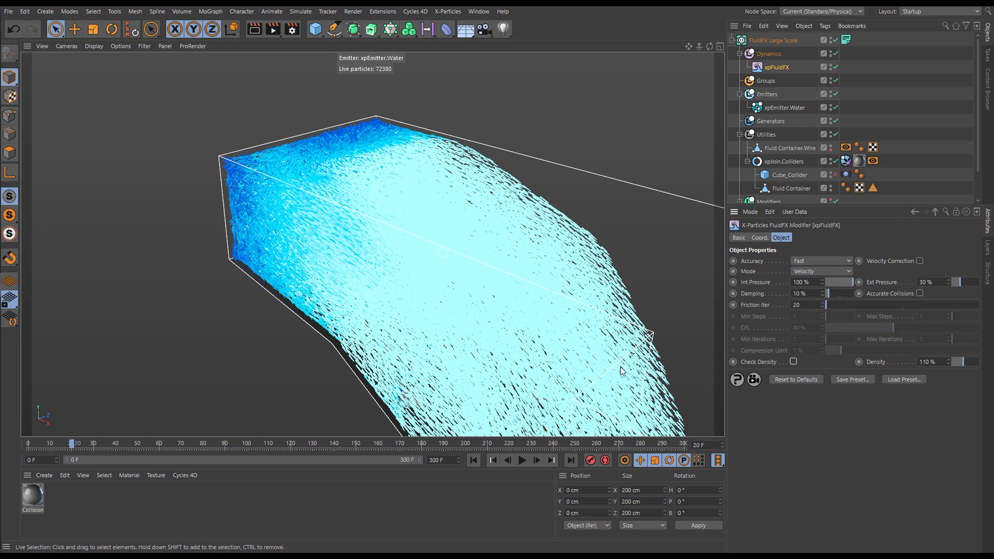
# Re-enable Check Density on xpFluidFX and return to the first frame.
pyautogui.click(792, 361)
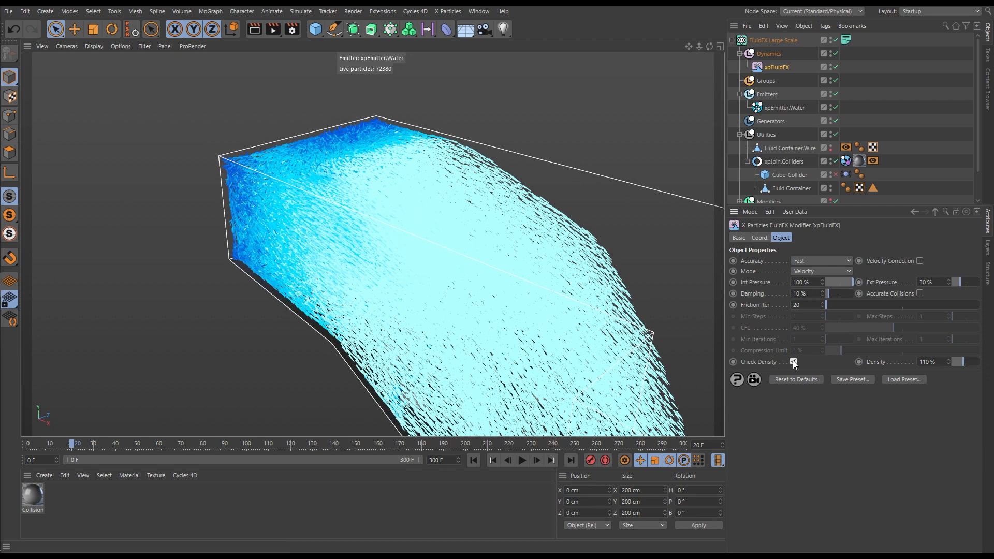
pyautogui.click(473, 460)
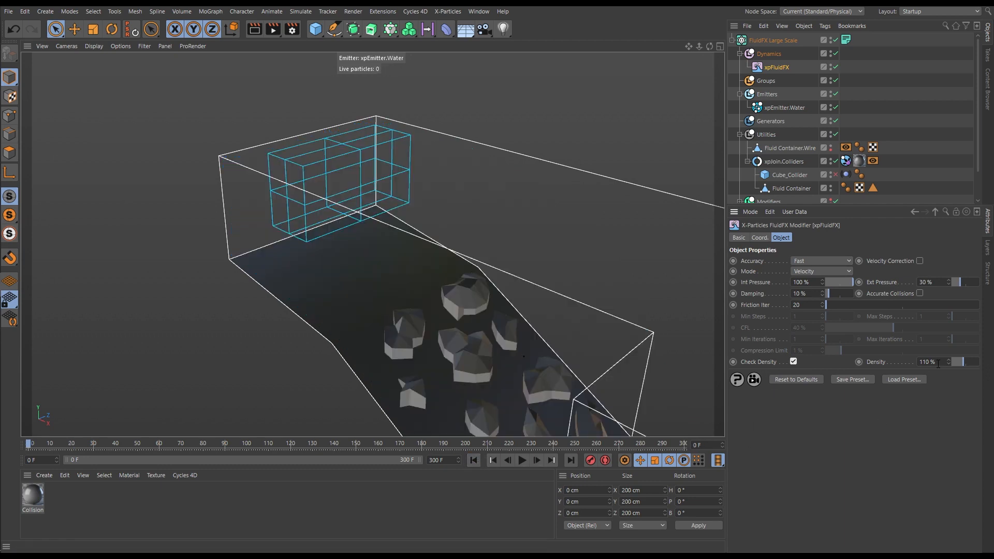
# Set the xpFluidFX Density to 150 % and play the simulation to frame 20 to check the particle count.
pyautogui.moveTo(937, 362); pyautogui.dragTo(899, 373)
pyautogui.write('150')
pyautogui.press('Return')
pyautogui.click(522, 461)
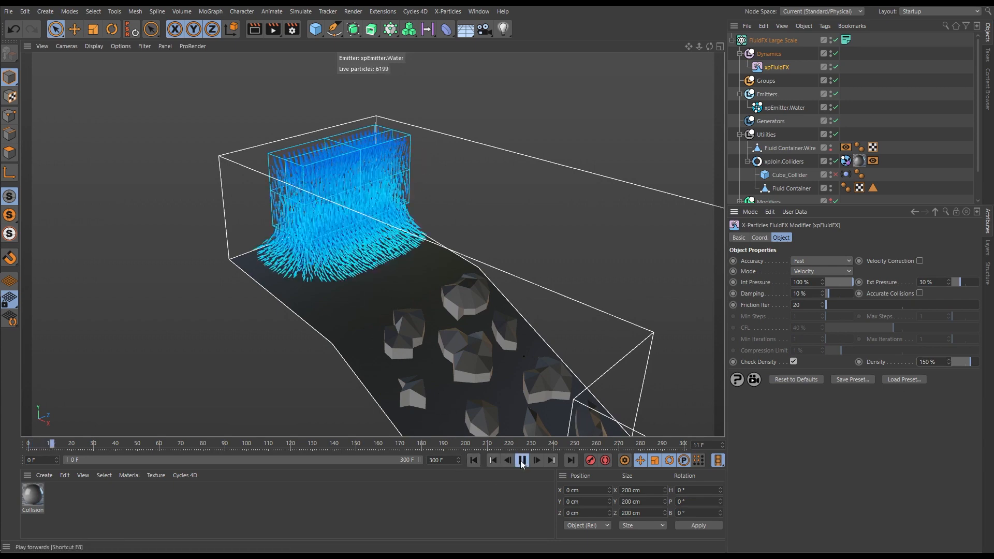
pyautogui.click(522, 461)
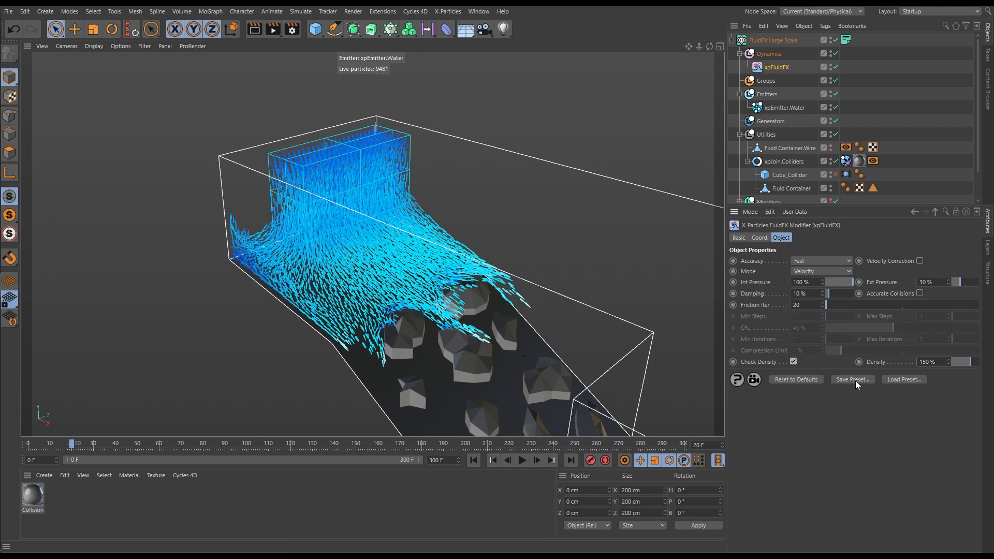
# Set the xpFluidFX Density to 170 %, replay from the first frame to frame 19 and advance one frame to compare the particle count.
pyautogui.moveTo(937, 362); pyautogui.dragTo(887, 362)
pyautogui.write('170')
pyautogui.press('Return')
pyautogui.click(473, 460)
pyautogui.click(522, 460)
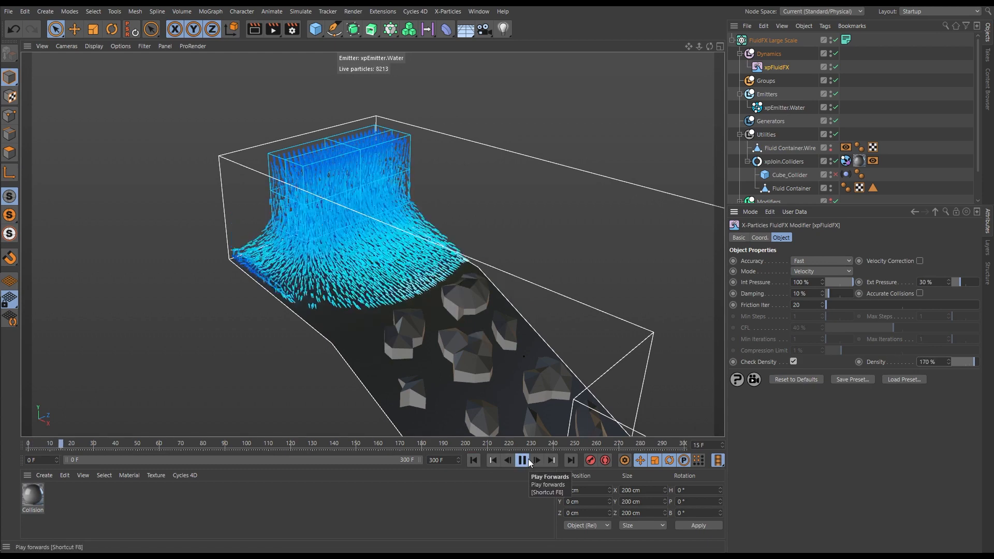
pyautogui.click(527, 460)
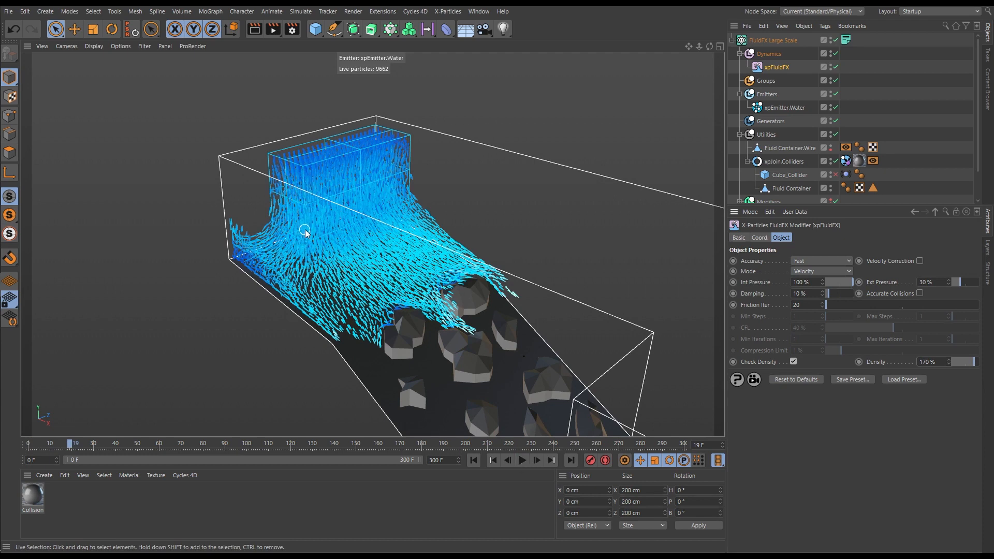
pyautogui.click(537, 461)
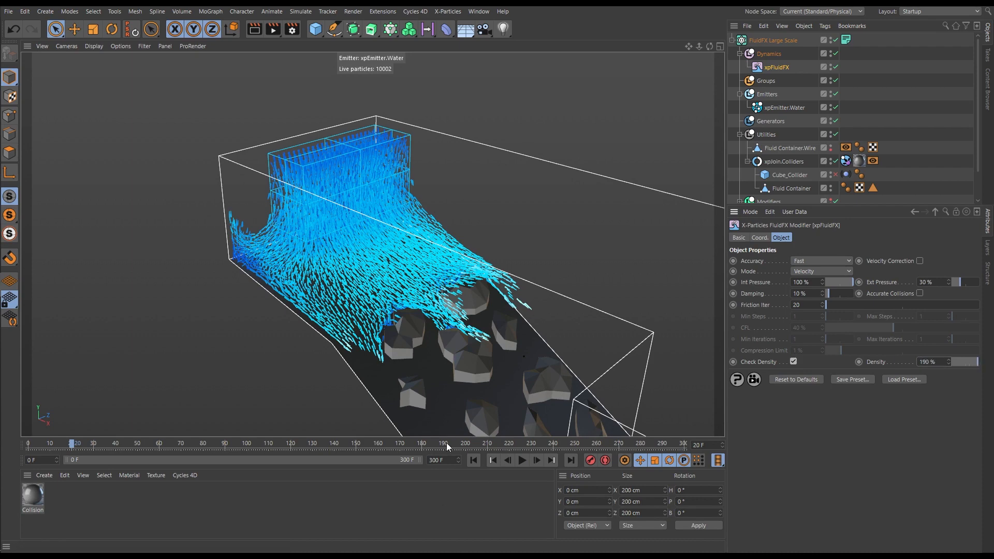
# Replay the simulation from the first frame, stop at frame 77 and inspect the fluid throughout the whole container.
pyautogui.click(473, 460)
pyautogui.click(522, 460)
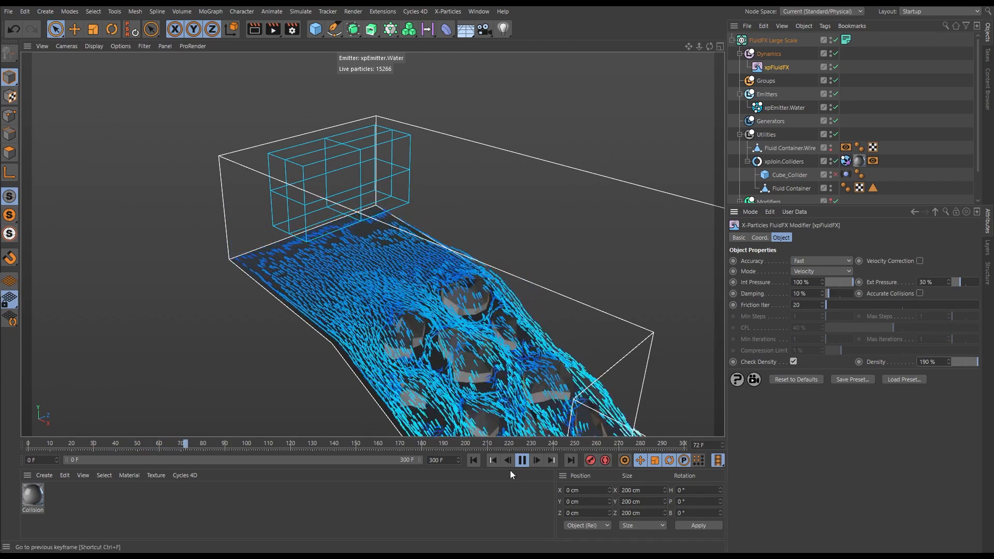
pyautogui.click(521, 460)
pyautogui.keyDown('alt'); pyautogui.moveTo(449, 304); pyautogui.dragTo(354, 314, button='right'); pyautogui.keyUp('alt')
pyautogui.keyDown('alt'); pyautogui.moveTo(355, 314); pyautogui.dragTo(677, 399); pyautogui.keyUp('alt')
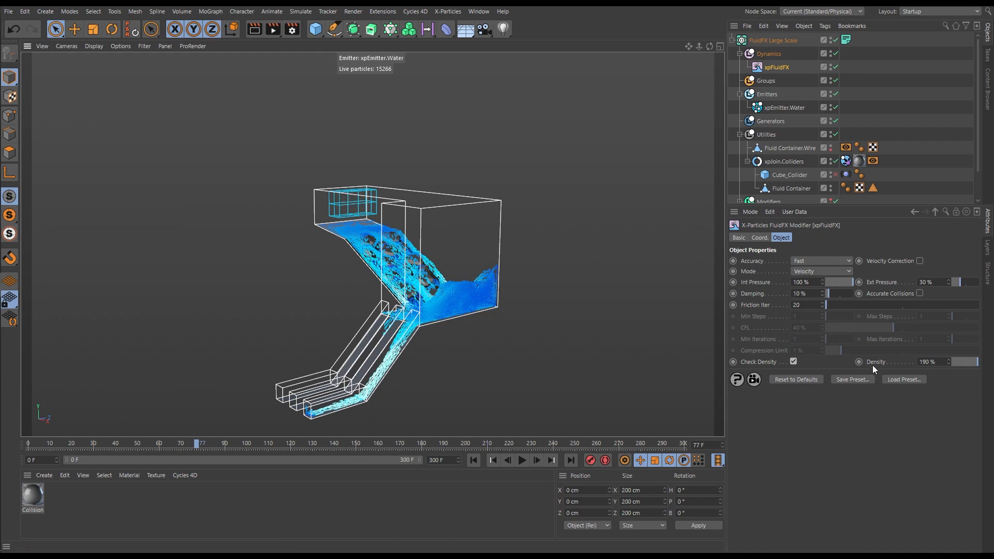
# Replay the water flow from the start to frame 57 with the whole container in view, ending back at the first frame.
pyautogui.click(471, 461)
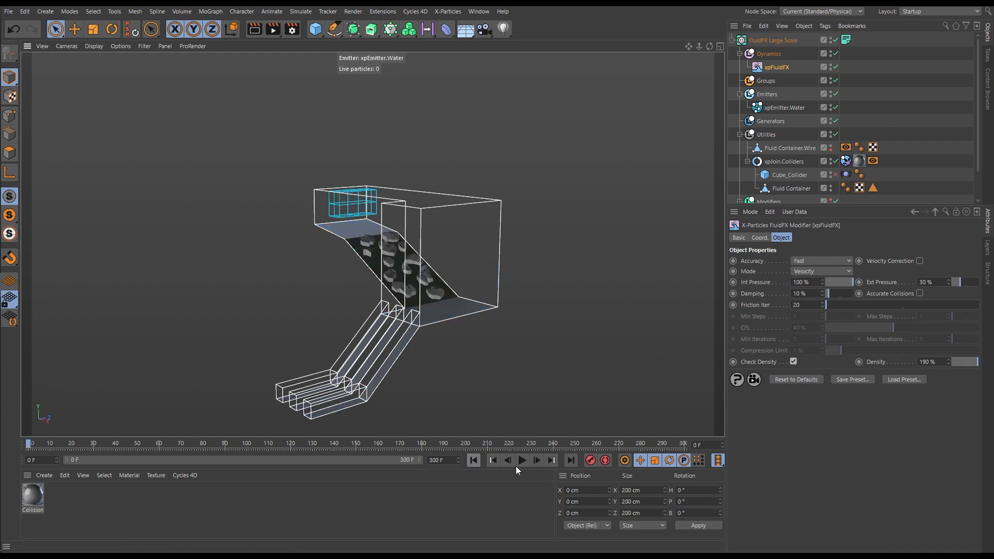
pyautogui.click(522, 461)
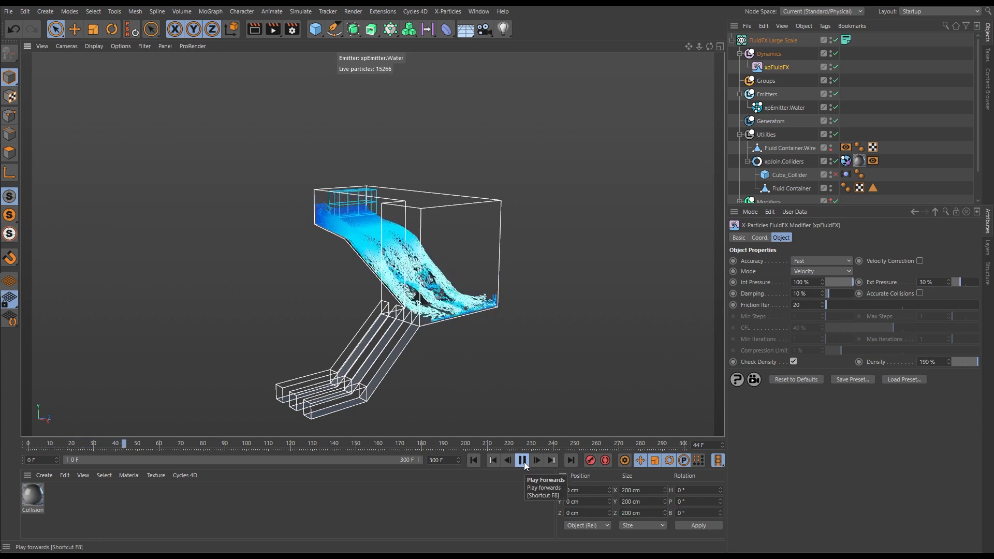
pyautogui.click(523, 461)
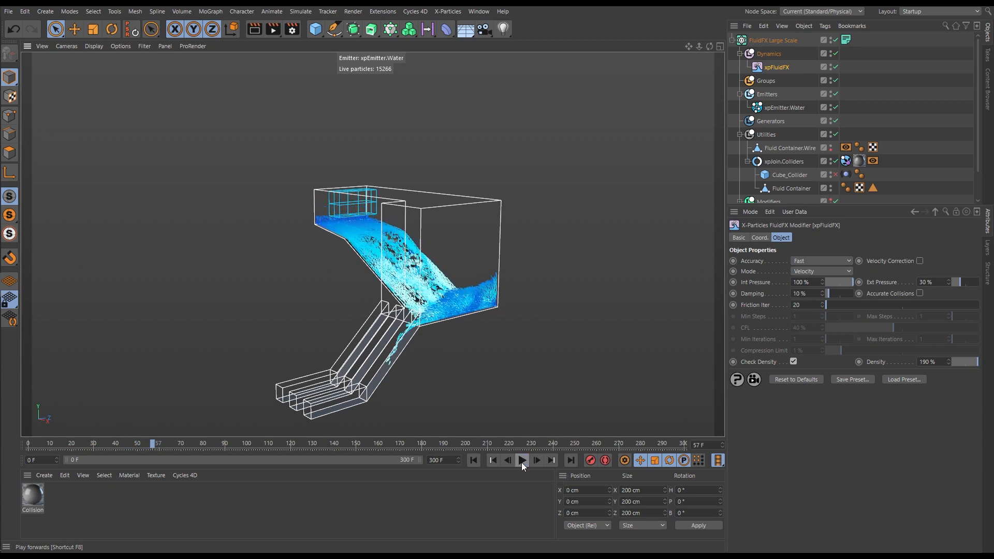
pyautogui.click(473, 460)
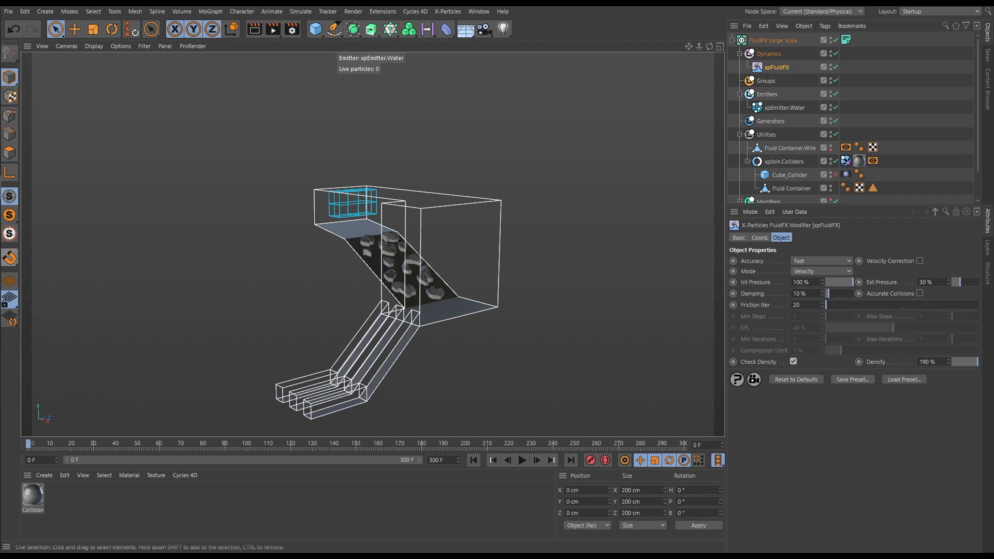
# Switch to the xpFluidFX_Intro-Flow_v01.c4d scene and open the xpFlowField settings with more room for its object properties.
pyautogui.click(478, 12)
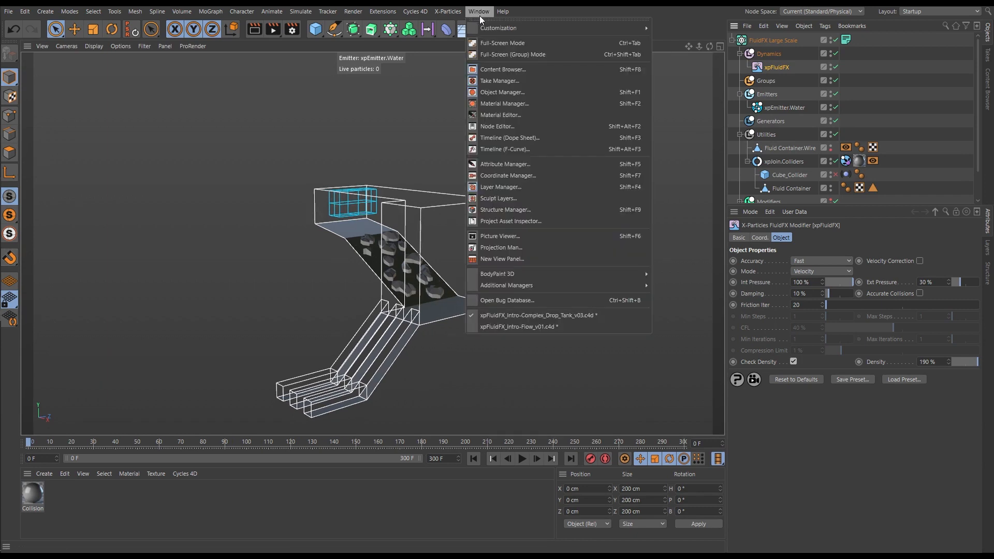
pyautogui.click(514, 326)
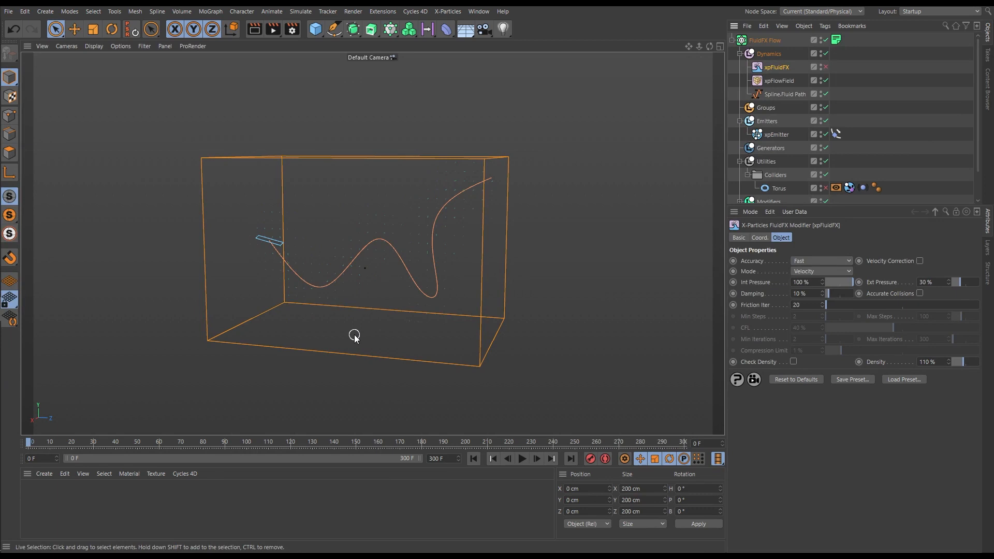
pyautogui.click(779, 81)
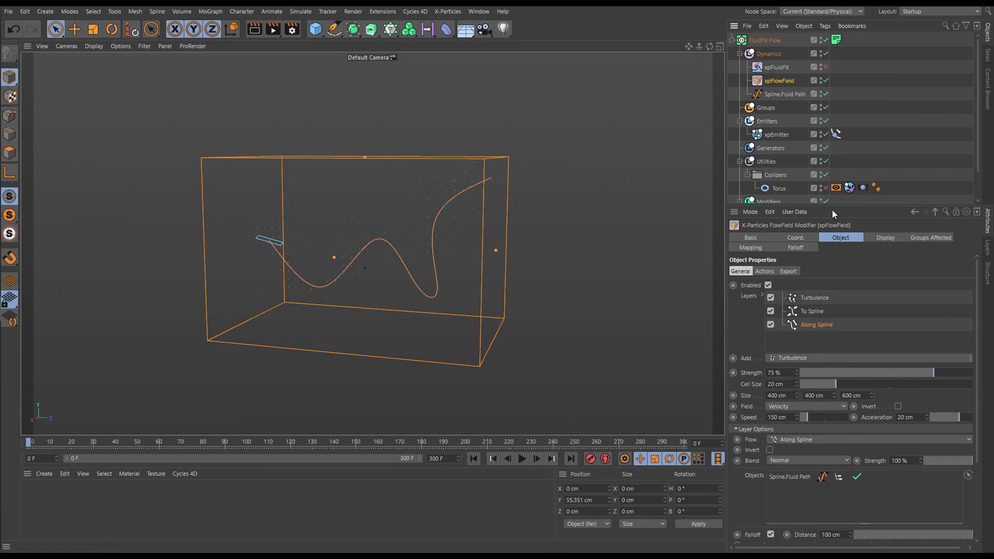
pyautogui.moveTo(836, 205); pyautogui.dragTo(830, 136)
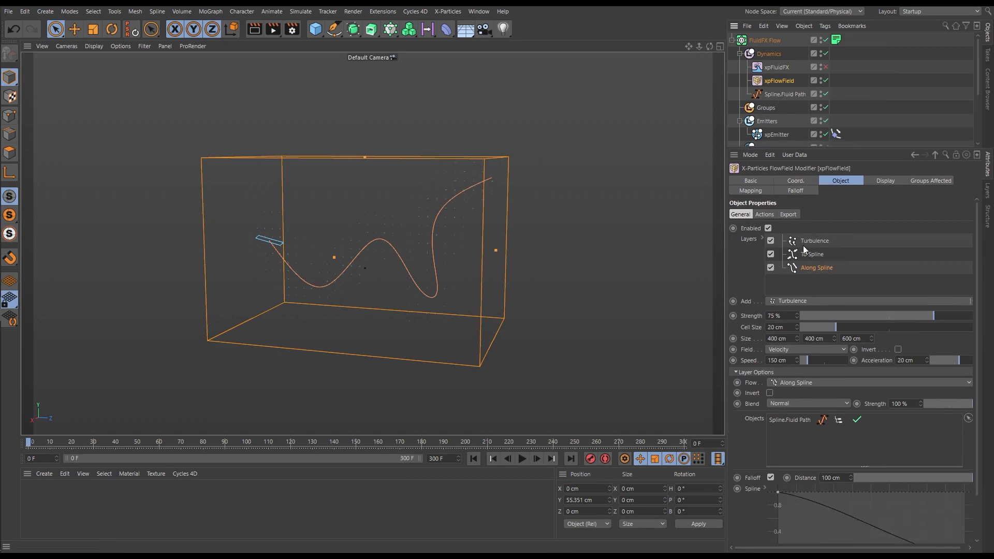
# Disable the Turbulence and To Spline layers of xpFlowField and play to frame 184 to examine the Along Spline flow alone.
pyautogui.click(771, 241)
pyautogui.click(771, 254)
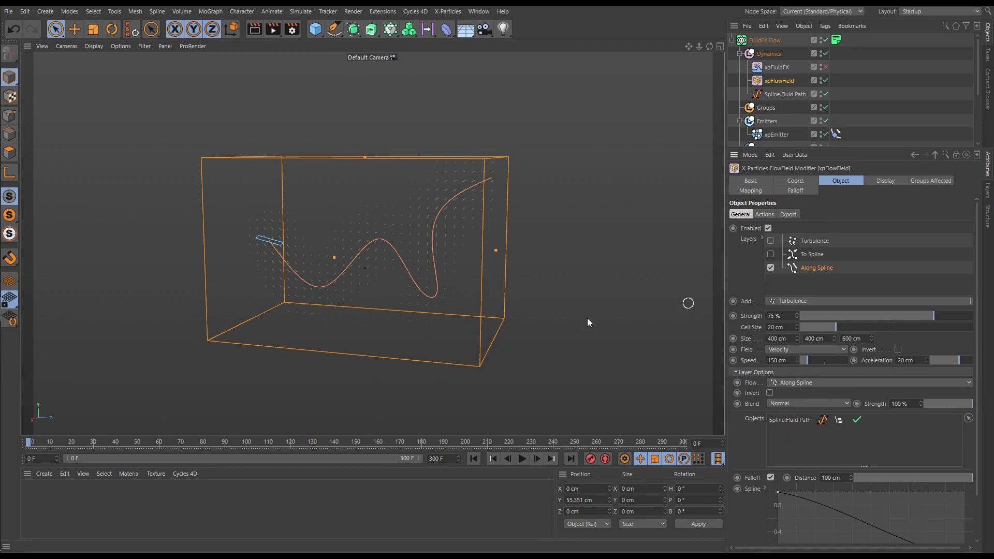
pyautogui.click(522, 459)
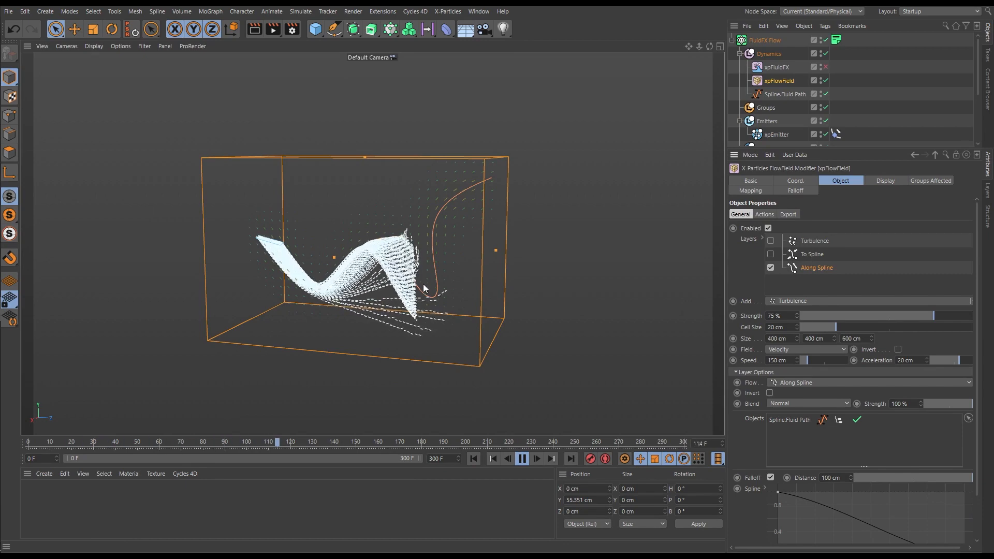
pyautogui.keyDown('alt'); pyautogui.moveTo(440, 215); pyautogui.dragTo(464, 213); pyautogui.keyUp('alt')
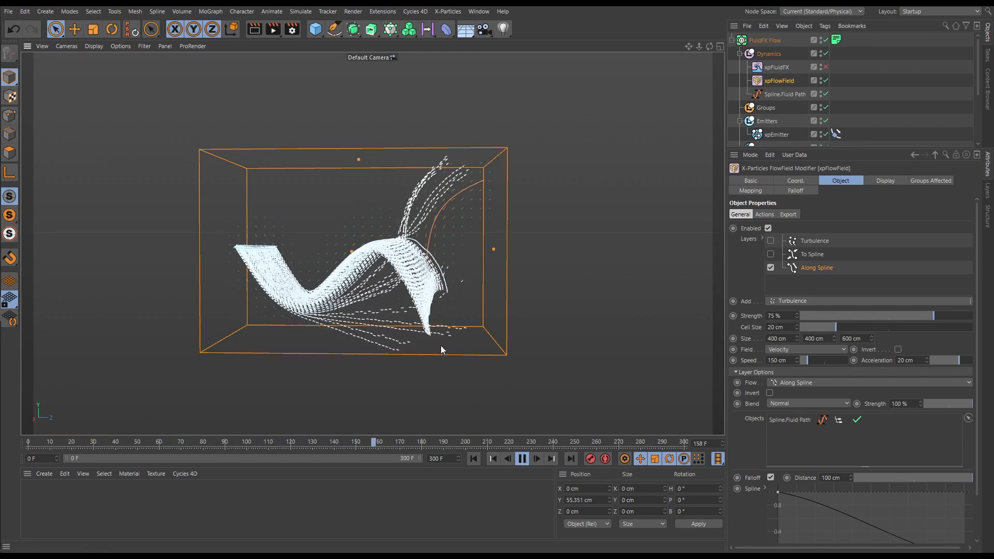
pyautogui.click(522, 458)
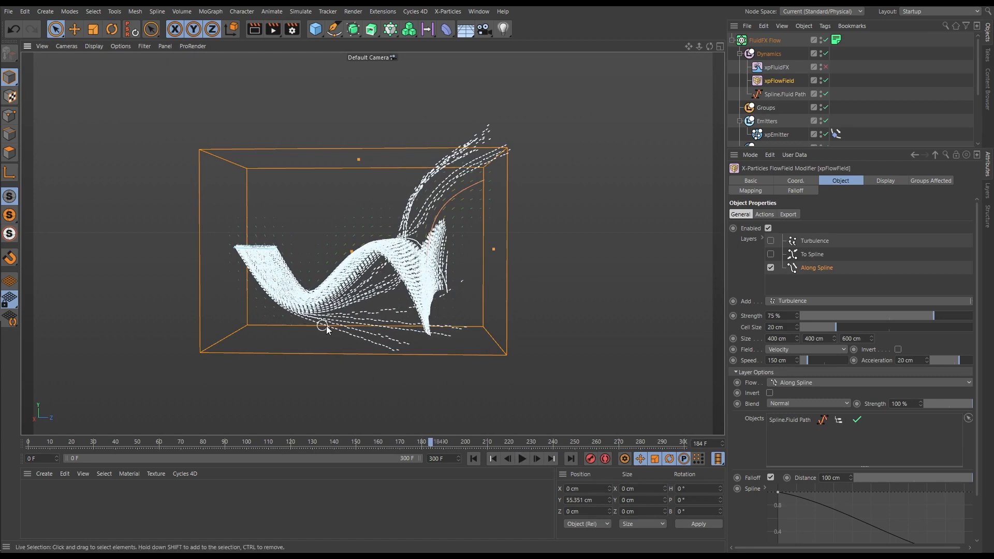
# Re-enable the To Spline layer of xpFlowField and replay from the first frame to see its pull towards the spline.
pyautogui.click(810, 253)
pyautogui.click(770, 254)
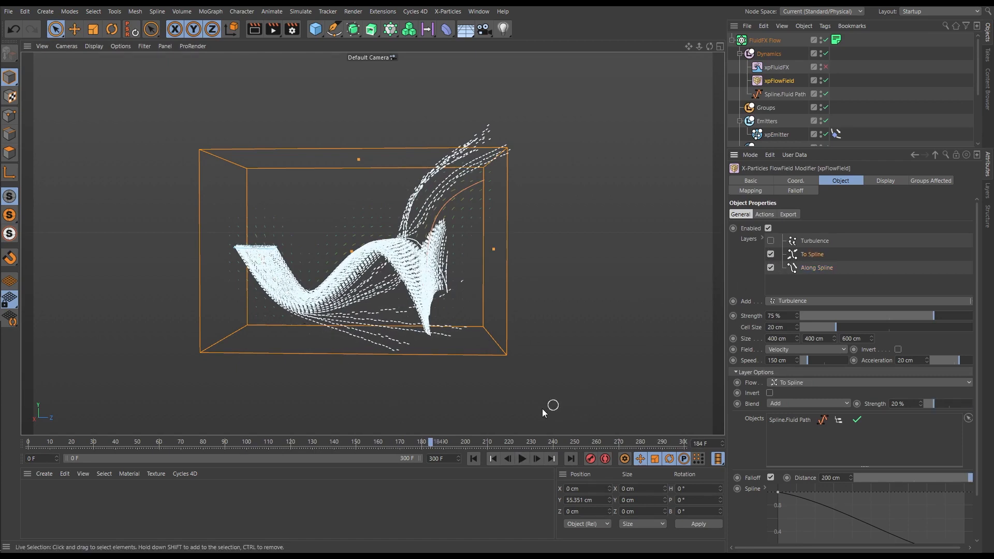
pyautogui.click(473, 459)
pyautogui.click(522, 459)
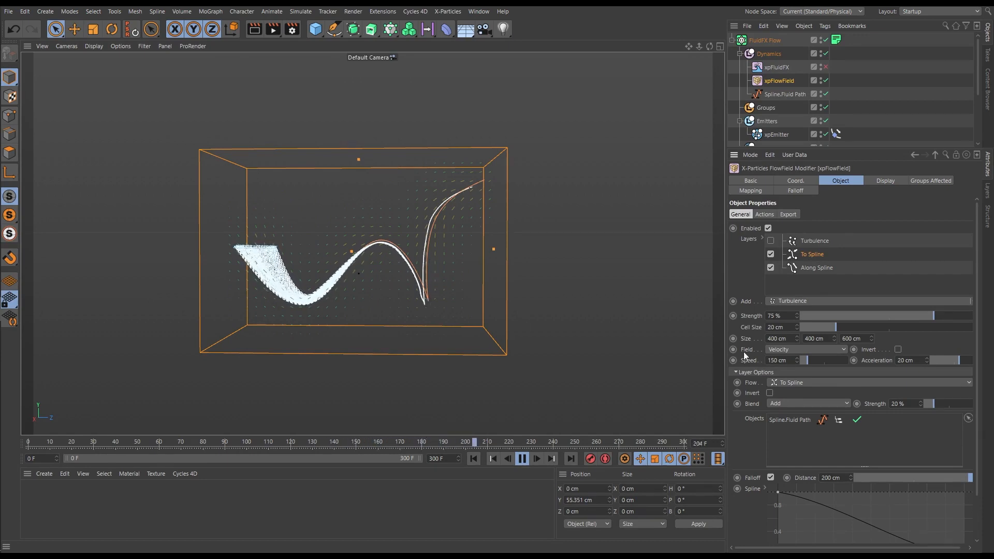
# Re-enable the Turbulence layer of xpFlowField during playback, inspect the particle stream and stop at frame 87.
pyautogui.click(778, 242)
pyautogui.click(771, 240)
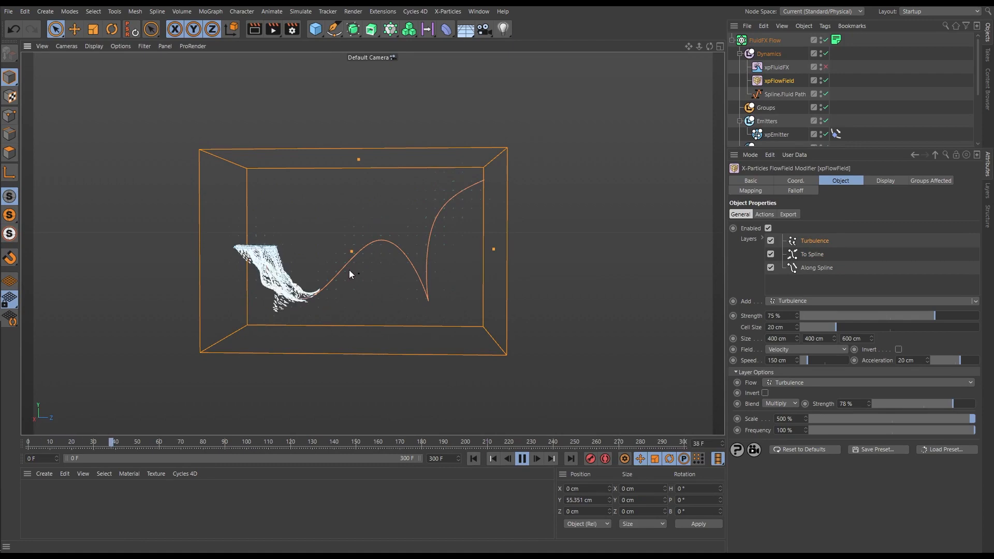
pyautogui.keyDown('alt'); pyautogui.moveTo(348, 269); pyautogui.dragTo(381, 262, button='right'); pyautogui.keyUp('alt')
pyautogui.moveTo(381, 261)
pyautogui.keyDown('alt'); pyautogui.mouseDown()
pyautogui.moveTo(351, 280)
pyautogui.moveTo(383, 281)
pyautogui.mouseUp(); pyautogui.keyUp('alt')
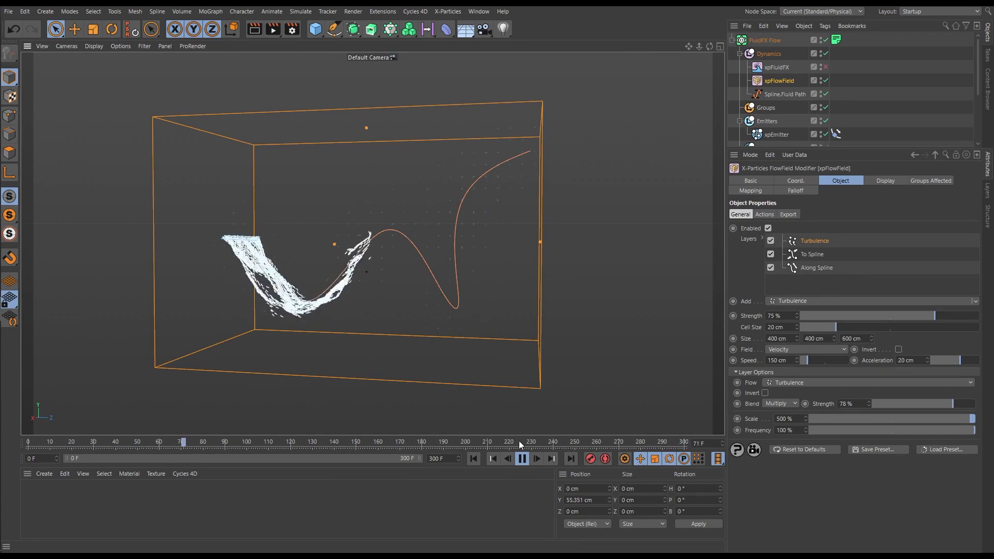
pyautogui.click(523, 459)
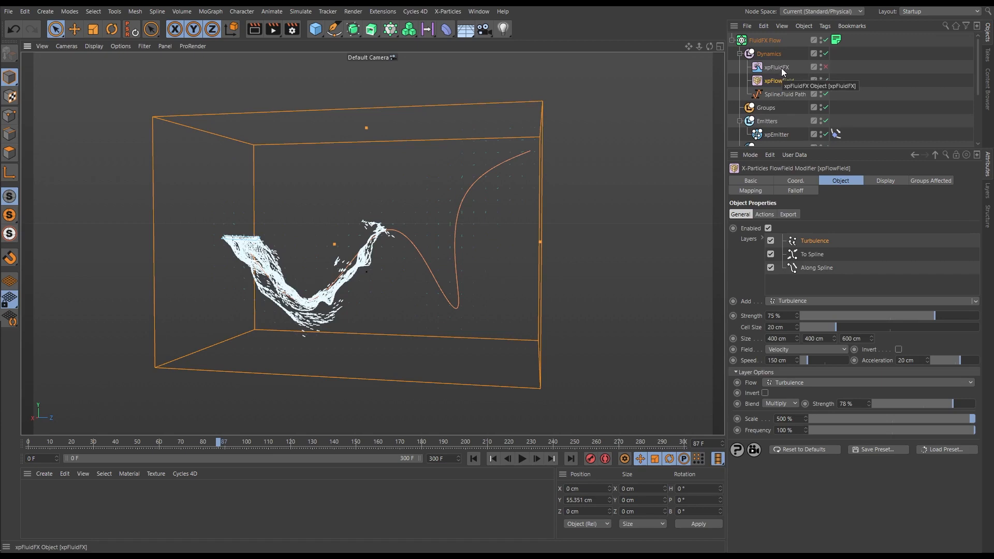
# Enable the xpFluidFX modifier, open its settings and play the flow simulation from the first frame to frame 217.
pyautogui.click(824, 66)
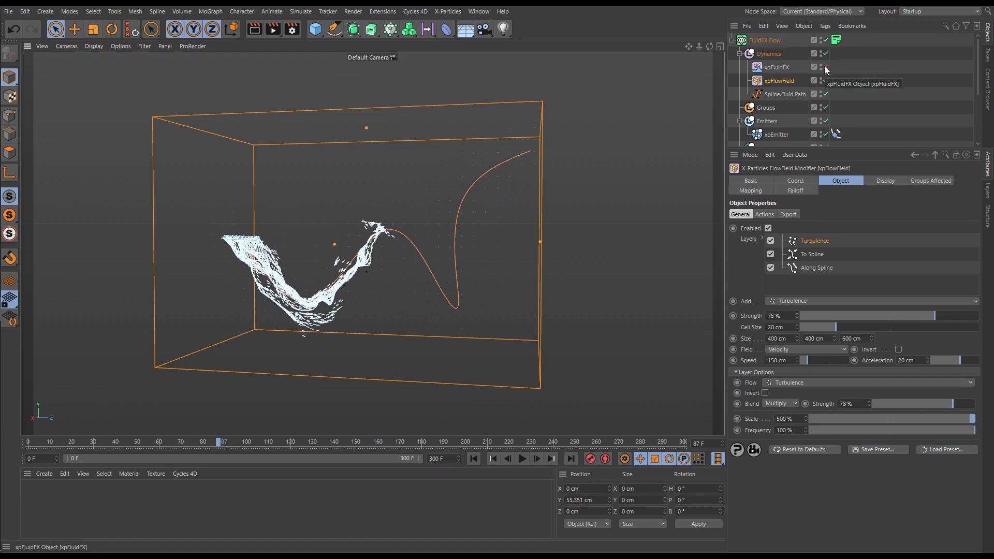
pyautogui.click(776, 66)
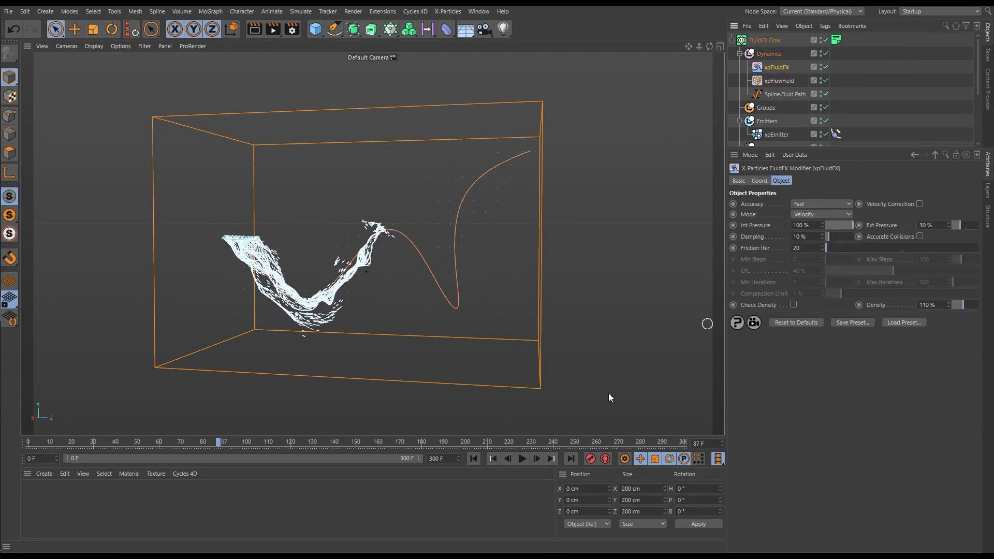
pyautogui.click(474, 458)
pyautogui.click(522, 458)
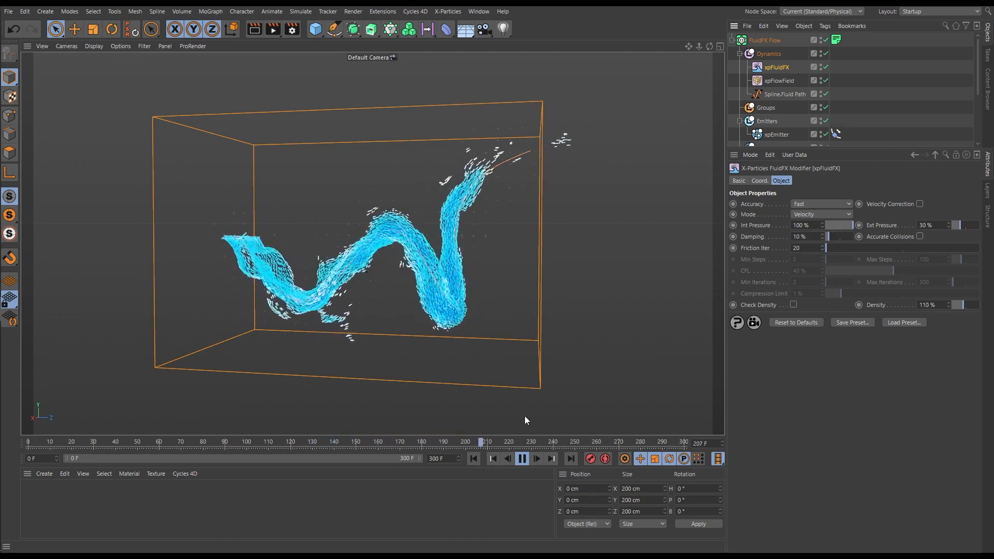
pyautogui.click(521, 458)
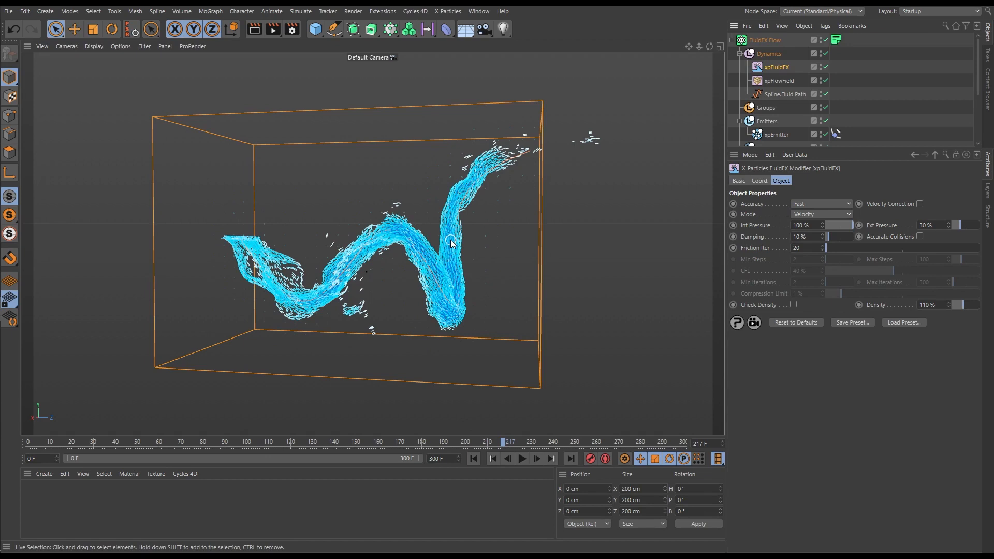
# Resume playback, inspect the fluid stream along the spline from another angle and stop at frame 291.
pyautogui.click(522, 458)
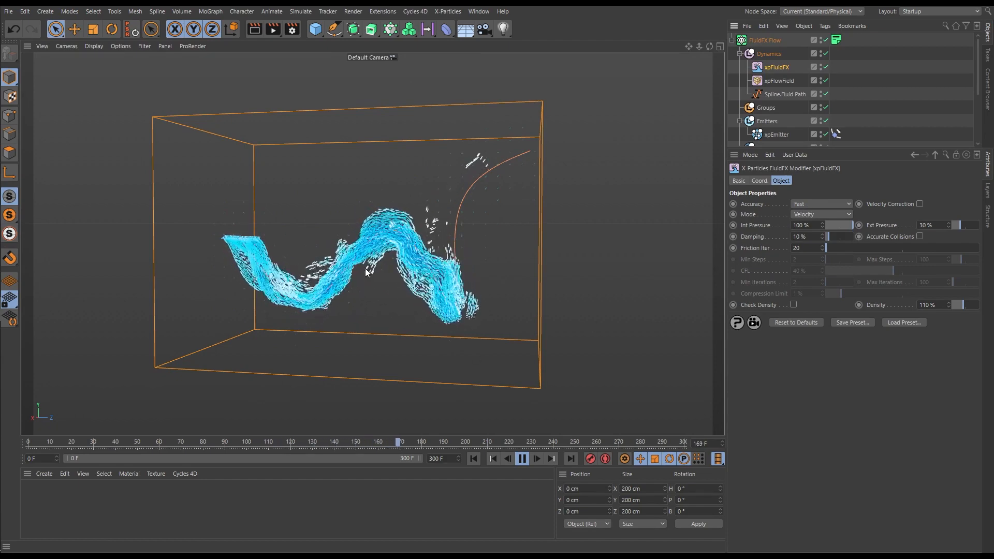
pyautogui.keyDown('alt'); pyautogui.moveTo(365, 268); pyautogui.dragTo(408, 260); pyautogui.keyUp('alt')
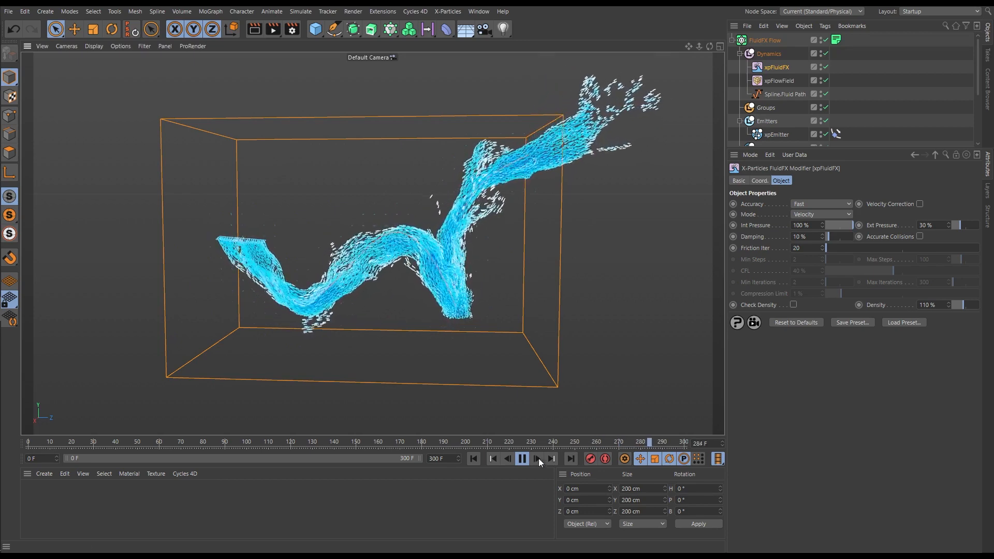
pyautogui.click(522, 459)
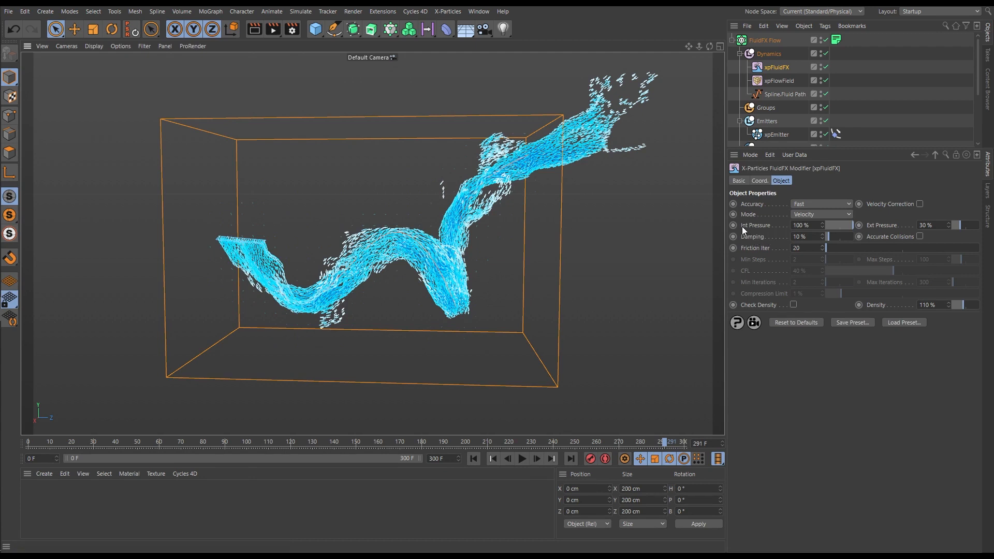
# Set the xpFluidFX Int Pressure to 0 % and replay from the first frame, stopping at frame 231.
pyautogui.moveTo(838, 226); pyautogui.dragTo(843, 225)
pyautogui.click(473, 459)
pyautogui.click(522, 459)
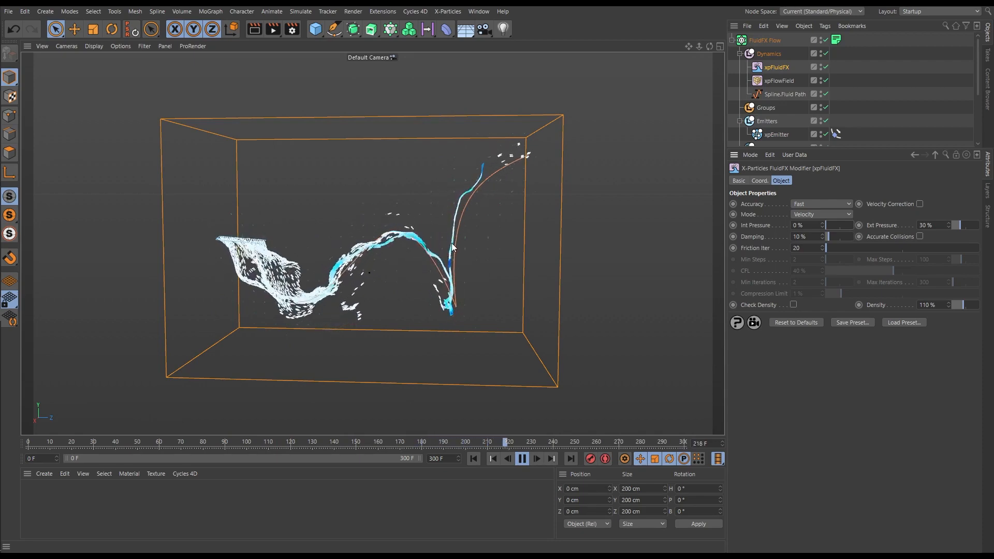
pyautogui.click(522, 458)
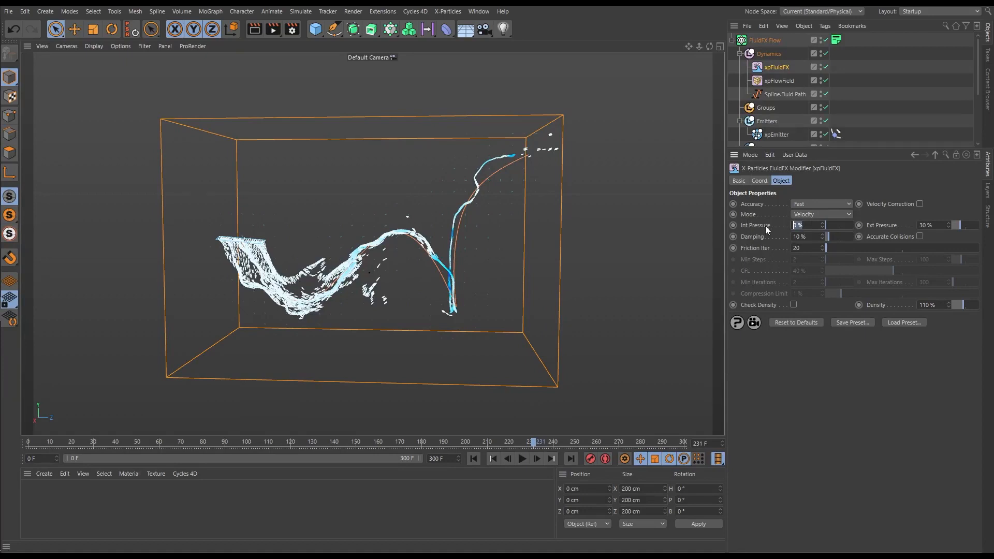
# Set the xpFluidFX Int Pressure to 50 % and replay from the first frame, stopping at frame 297.
pyautogui.write('50')
pyautogui.press('Return')
pyautogui.click(470, 459)
pyautogui.click(522, 460)
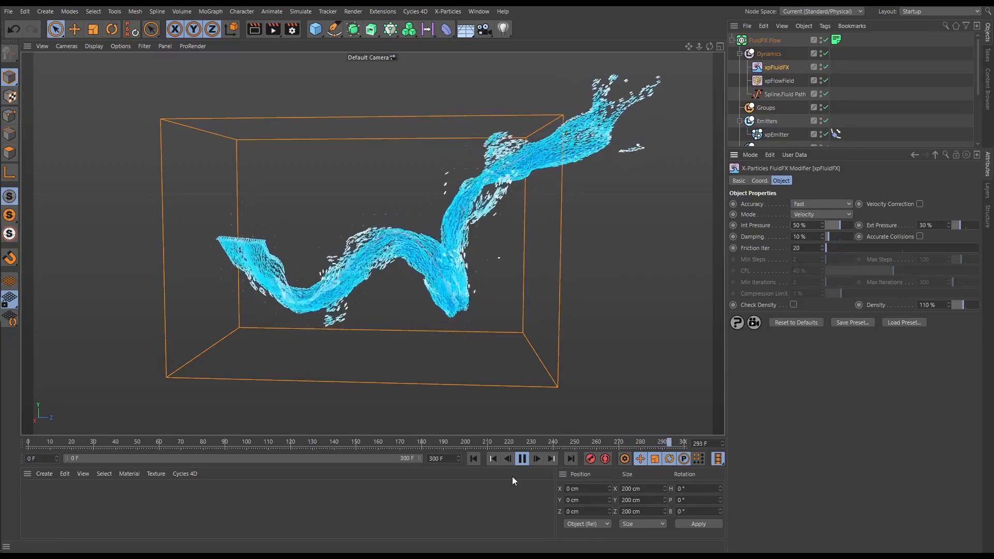
pyautogui.click(521, 458)
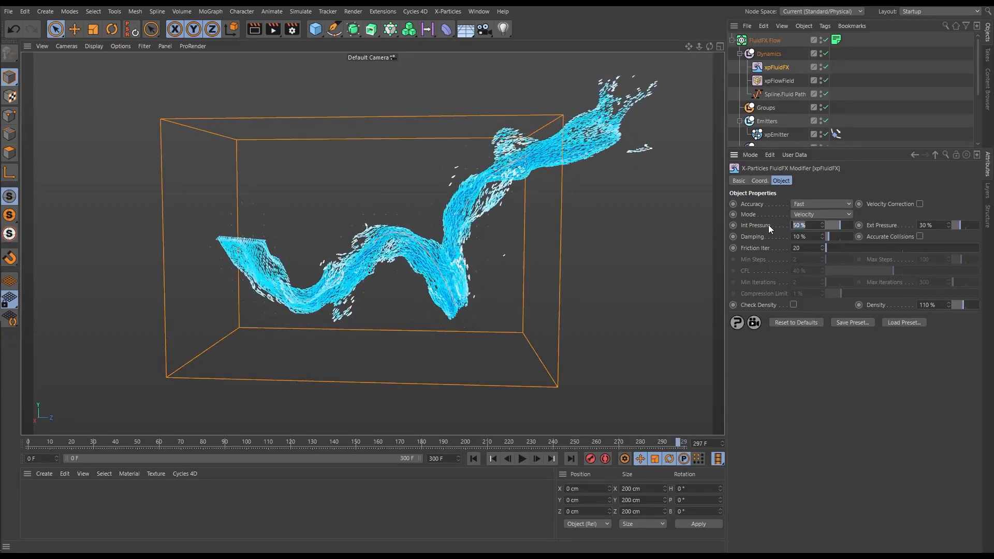
# Set the xpFluidFX Int Pressure to 100 % and replay from the first frame, stopping at frame 219.
pyautogui.write('100')
pyautogui.press('Return')
pyautogui.click(473, 458)
pyautogui.click(522, 459)
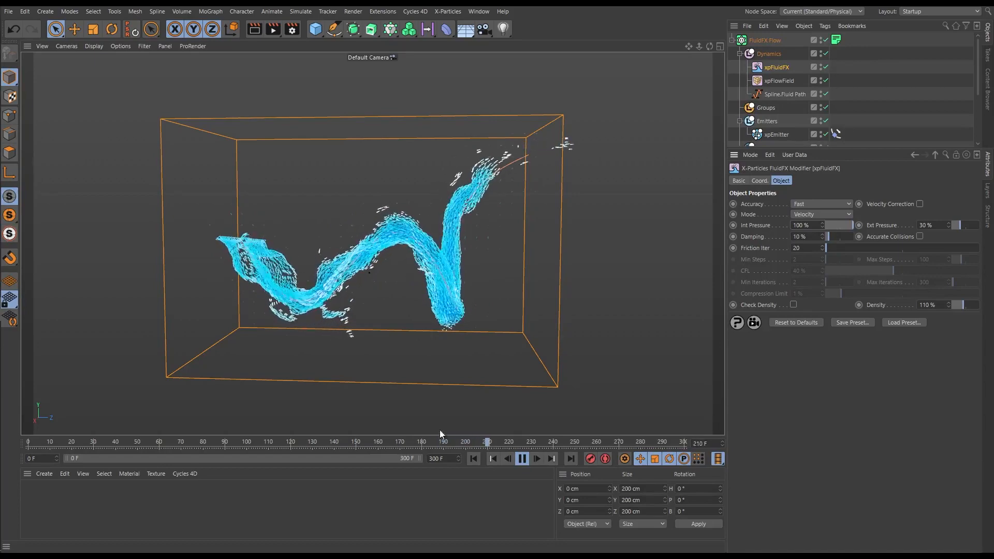
pyautogui.click(522, 459)
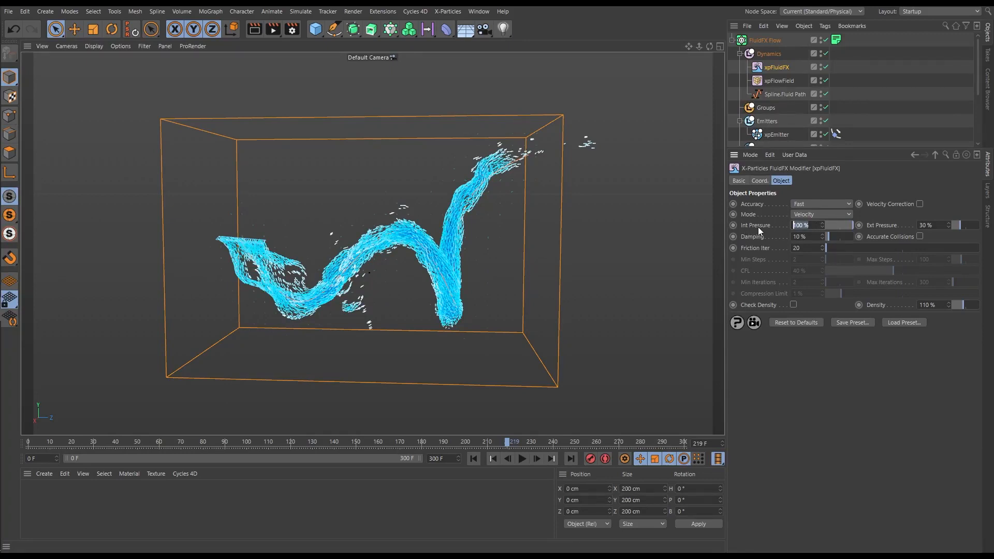
# Set the xpFluidFX Int Pressure to 300 % and replay the flow simulation from the first frame.
pyautogui.write('300')
pyautogui.press('Return')
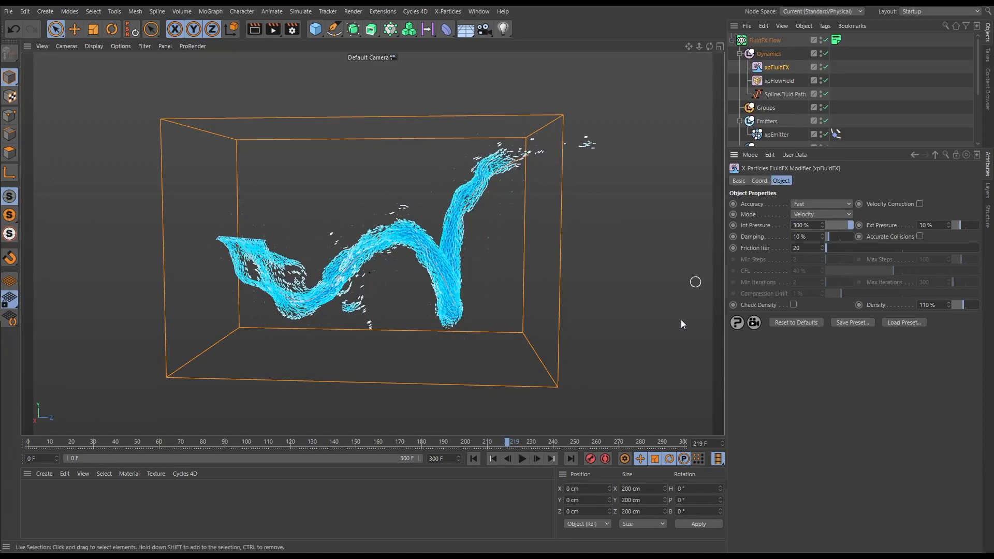
pyautogui.click(473, 459)
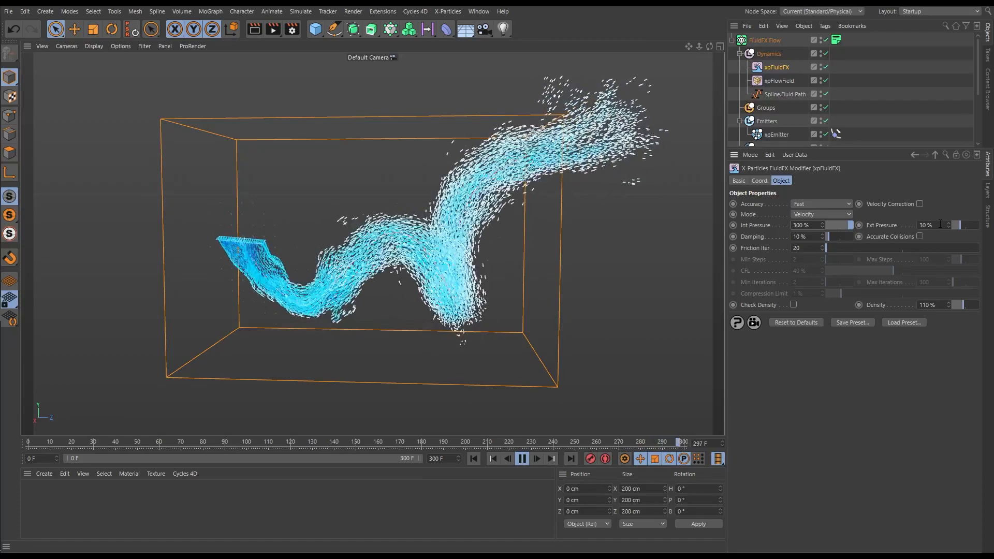
# Set the xpFluidFX Ext Pressure to 100 % during playback and stop the simulation at frame 90.
pyautogui.moveTo(934, 226); pyautogui.dragTo(900, 217)
pyautogui.write('10')
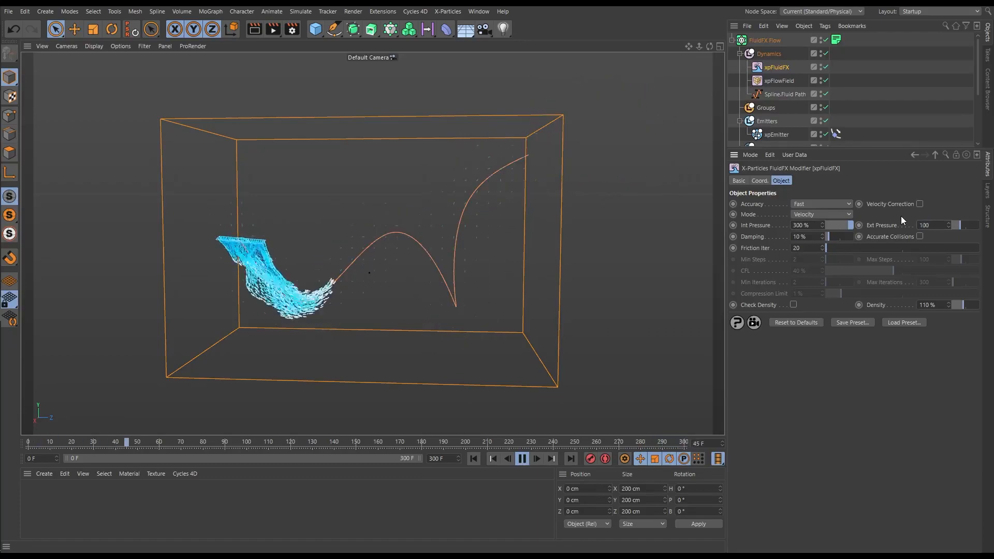
pyautogui.write('0')
pyautogui.press('Return')
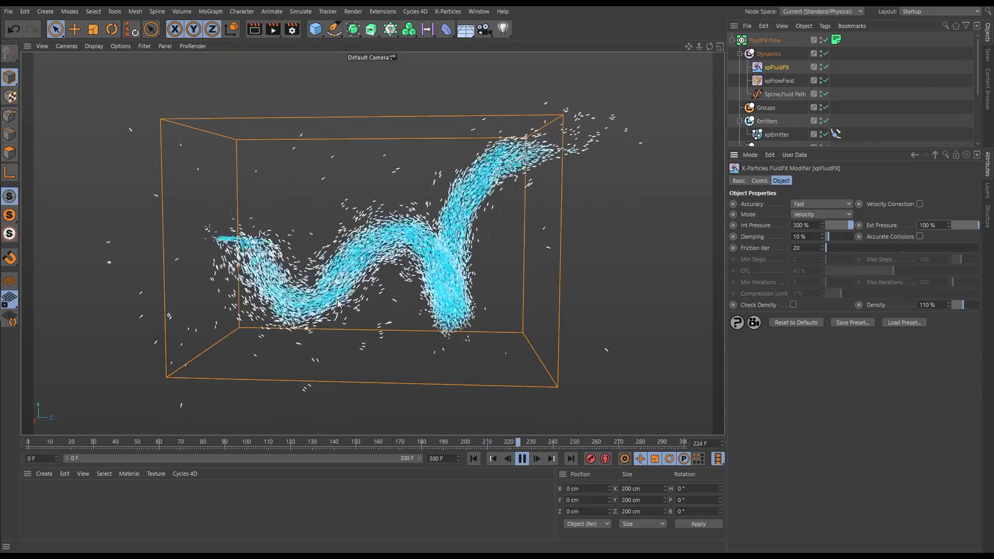
pyautogui.click(522, 459)
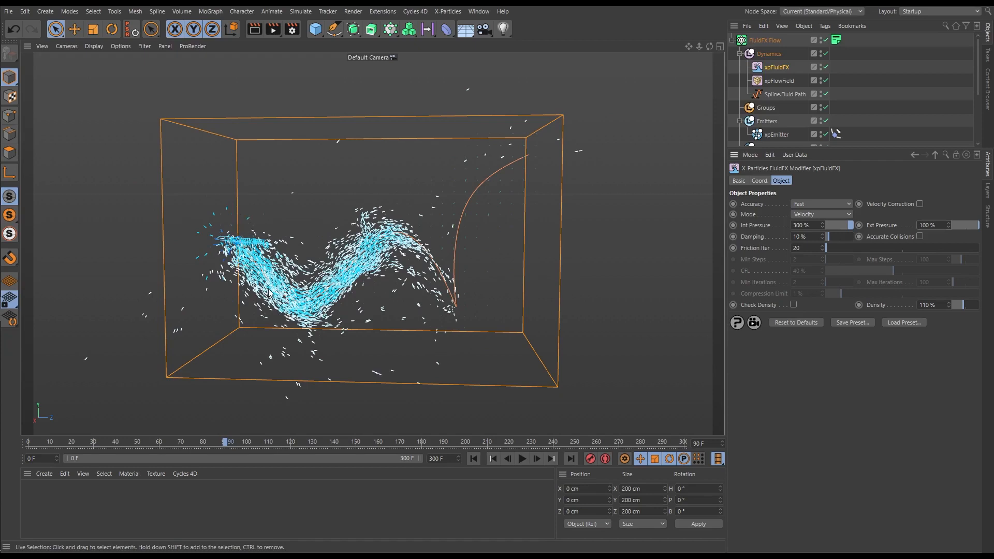
# Set the xpFluidFX Accuracy to High and replay from the first frame, stopping at frame 208.
pyautogui.click(806, 204)
pyautogui.click(803, 236)
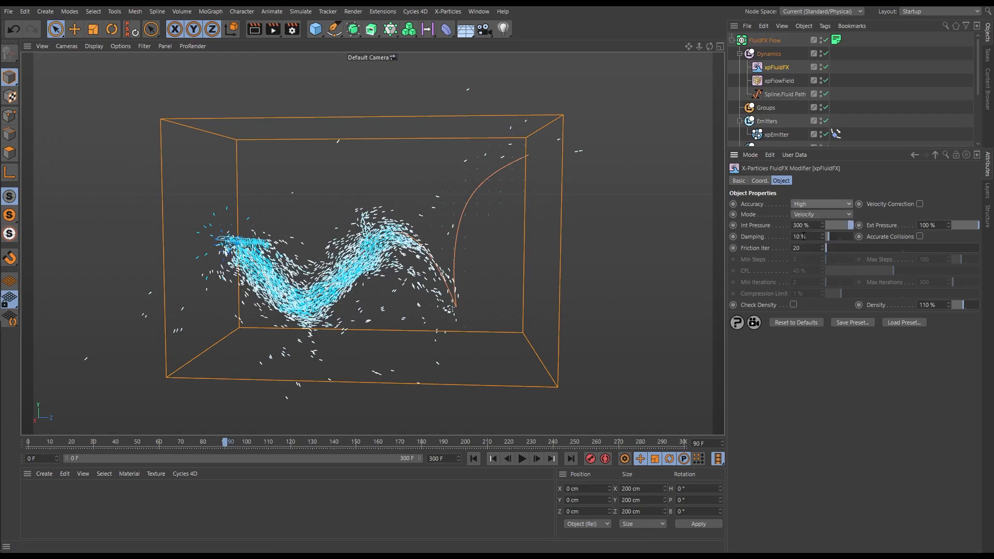
pyautogui.click(474, 458)
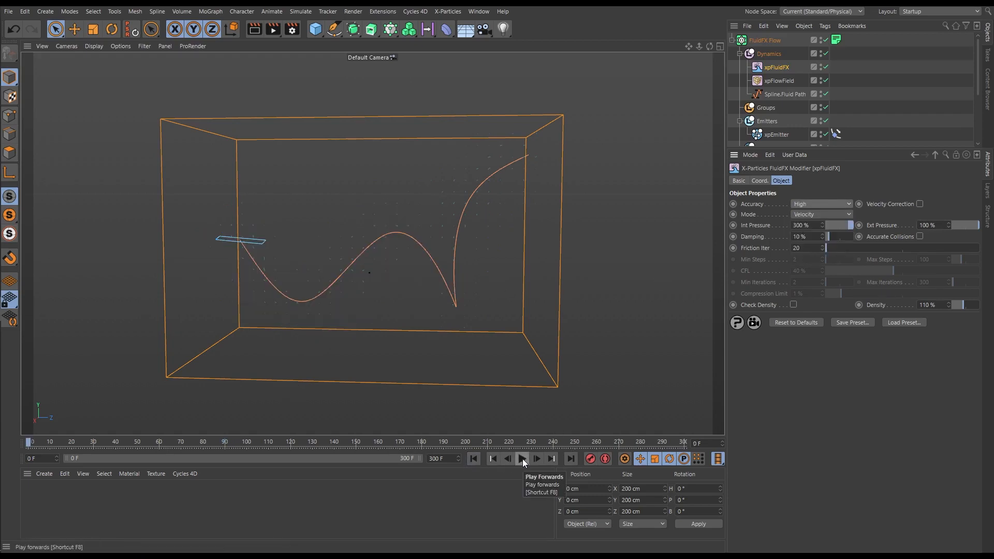
pyautogui.click(522, 458)
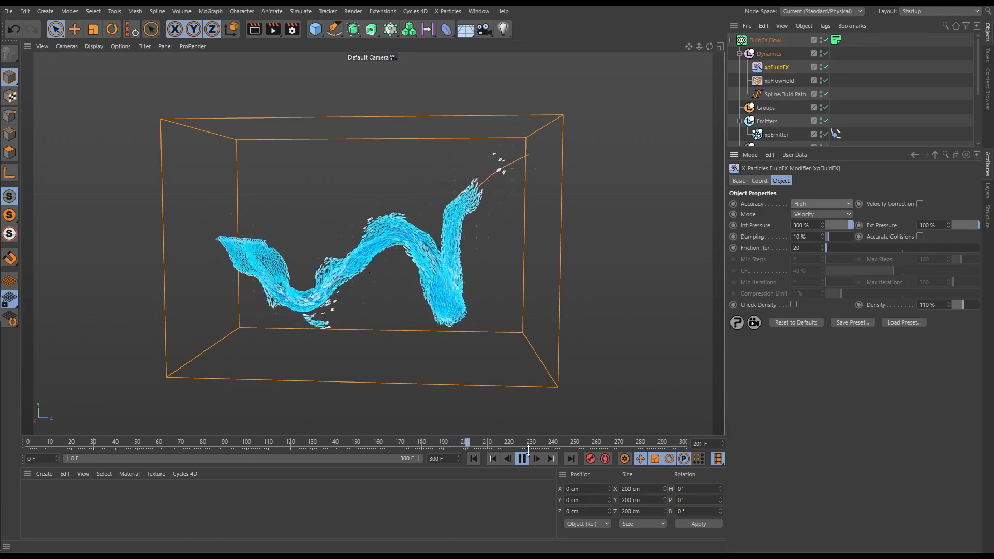
pyautogui.click(522, 458)
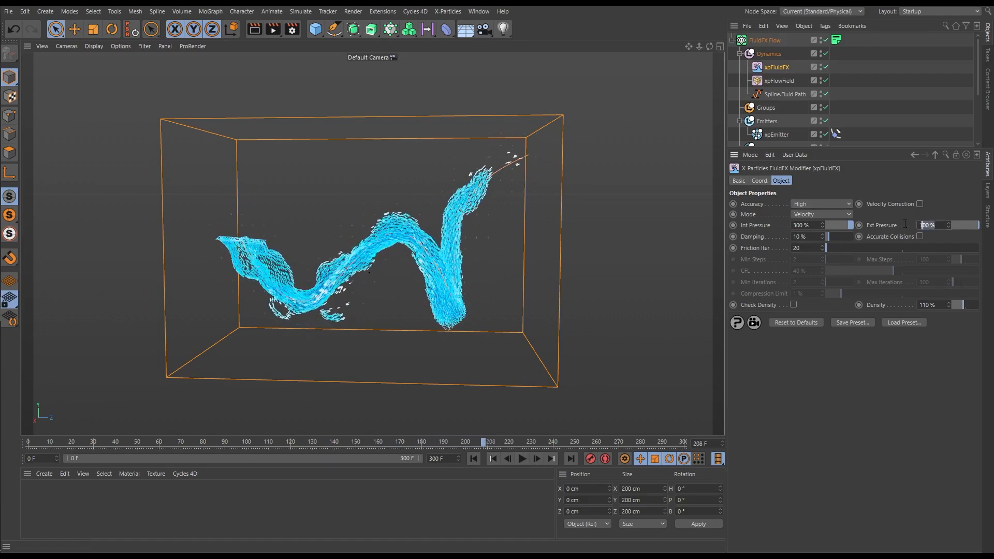
# Set the xpFluidFX Ext Pressure to 30 % and Accuracy to Fast, and replay from the first frame.
pyautogui.write('30')
pyautogui.press('Return')
pyautogui.click(472, 459)
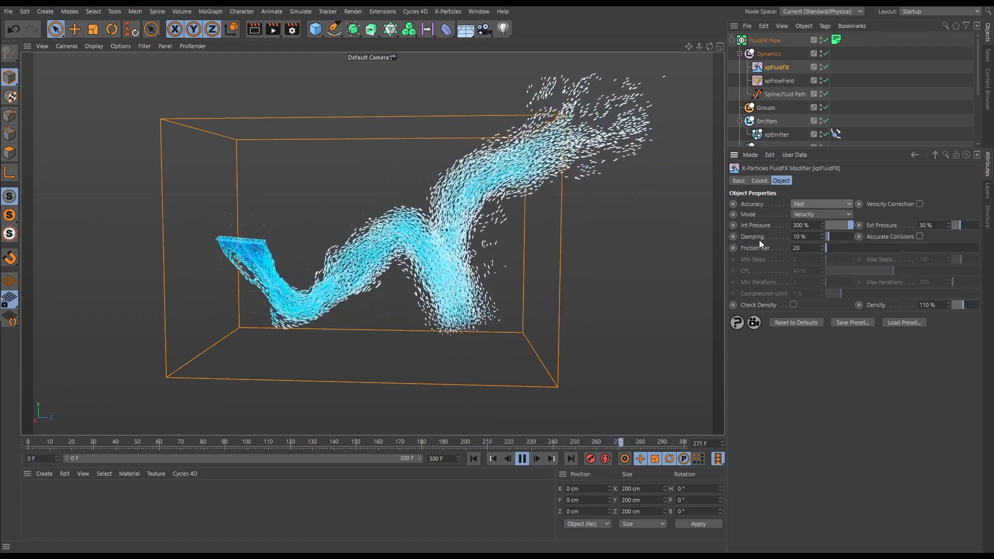
# Set the xpFluidFX Damping to 1000000 % during playback and stop the simulation at frame 2.
pyautogui.doubleClick(800, 237)
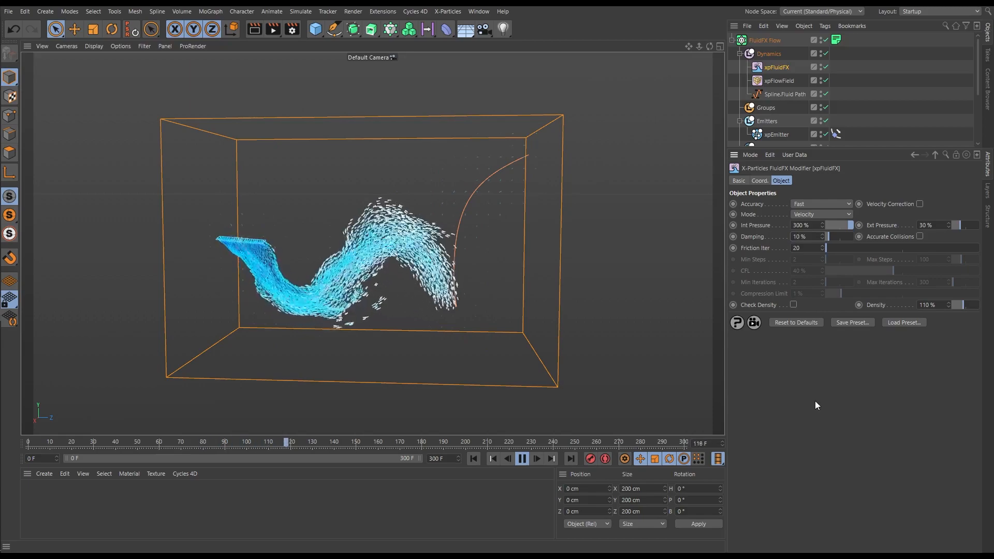
pyautogui.write('000')
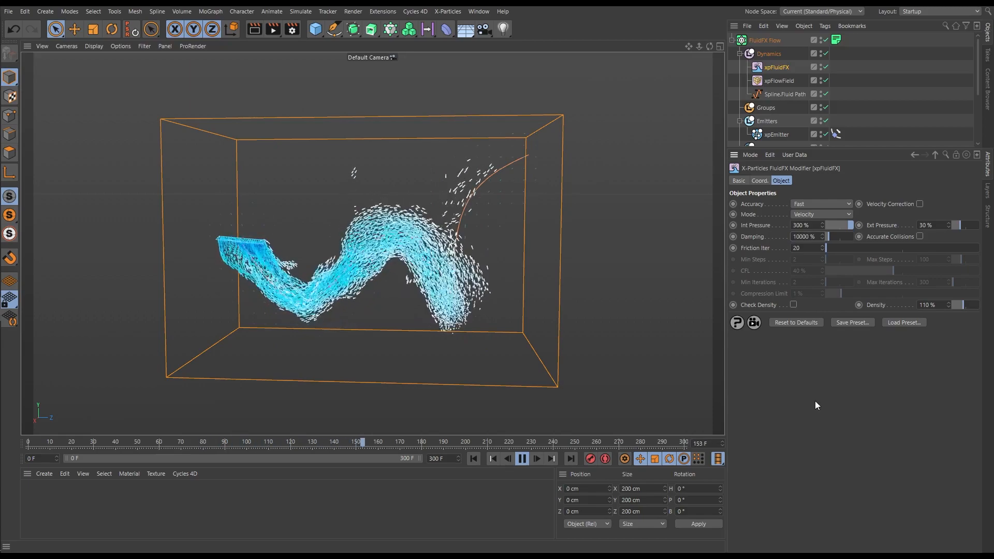
pyautogui.write('00')
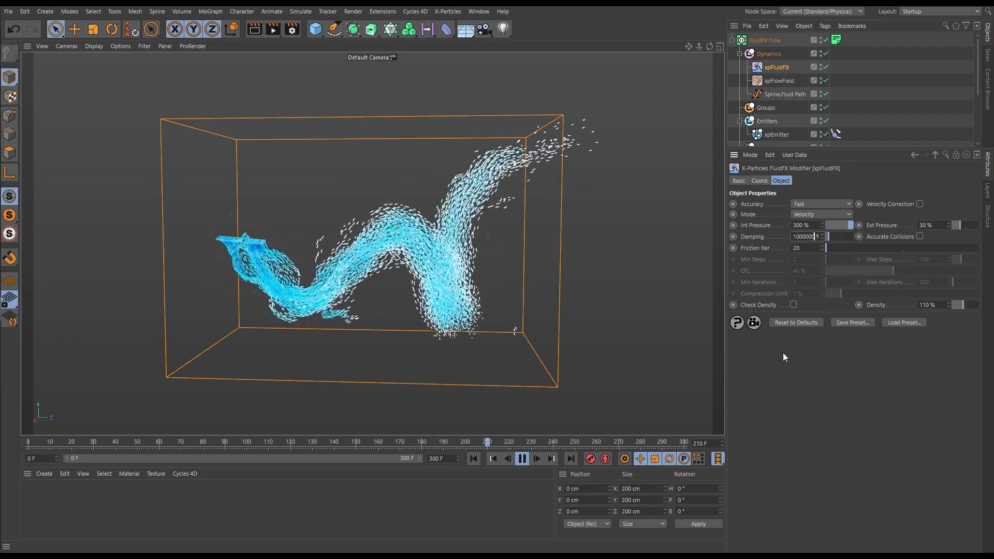
pyautogui.press('Return')
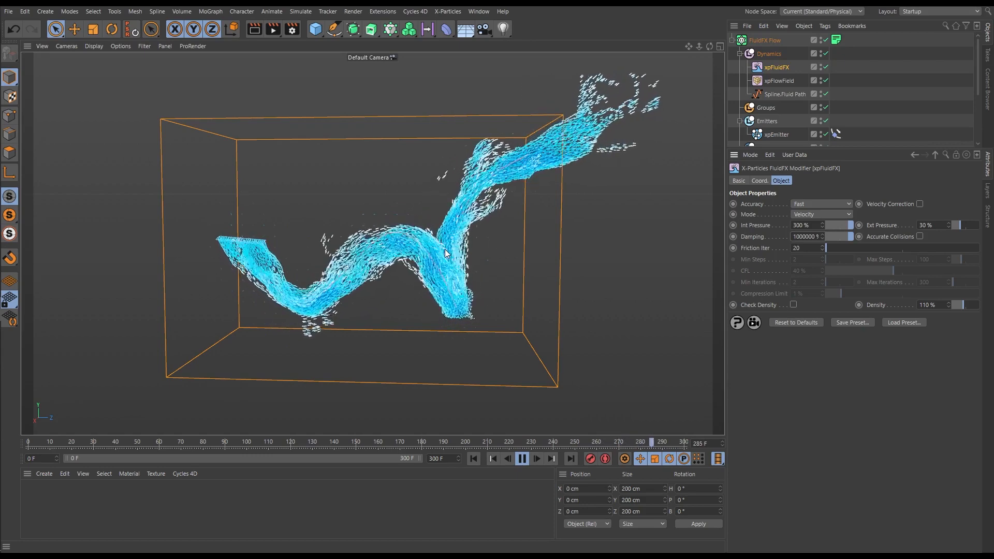
pyautogui.click(522, 459)
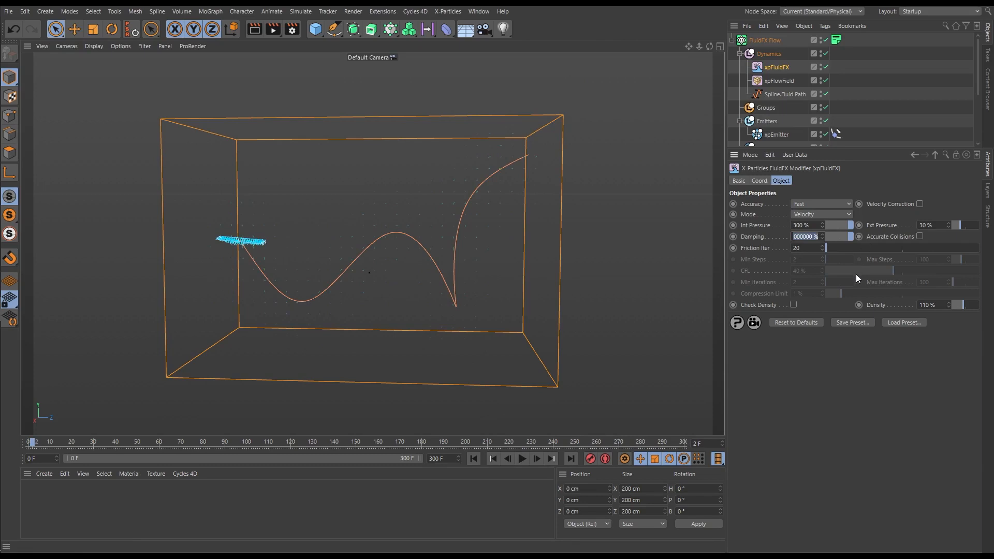
# Set the xpFluidFX Damping to 10 % and Int Pressure to 100 %.
pyautogui.write('10')
pyautogui.press('Return')
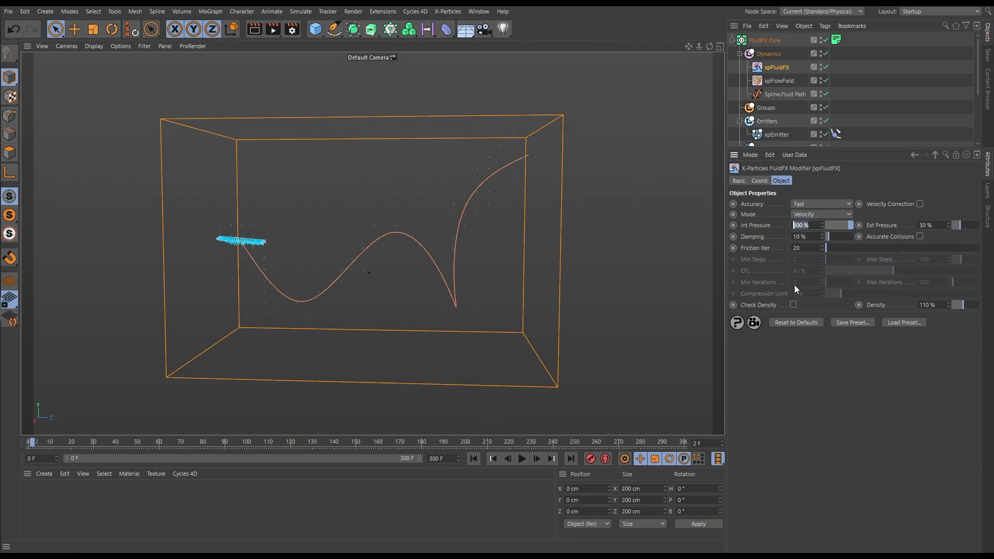
pyautogui.write('100')
pyautogui.press('Return')
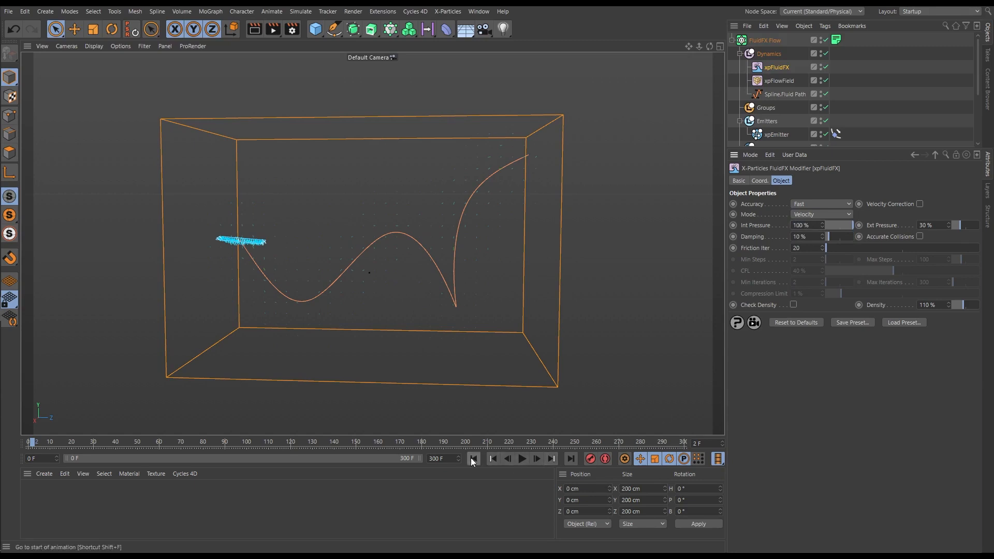